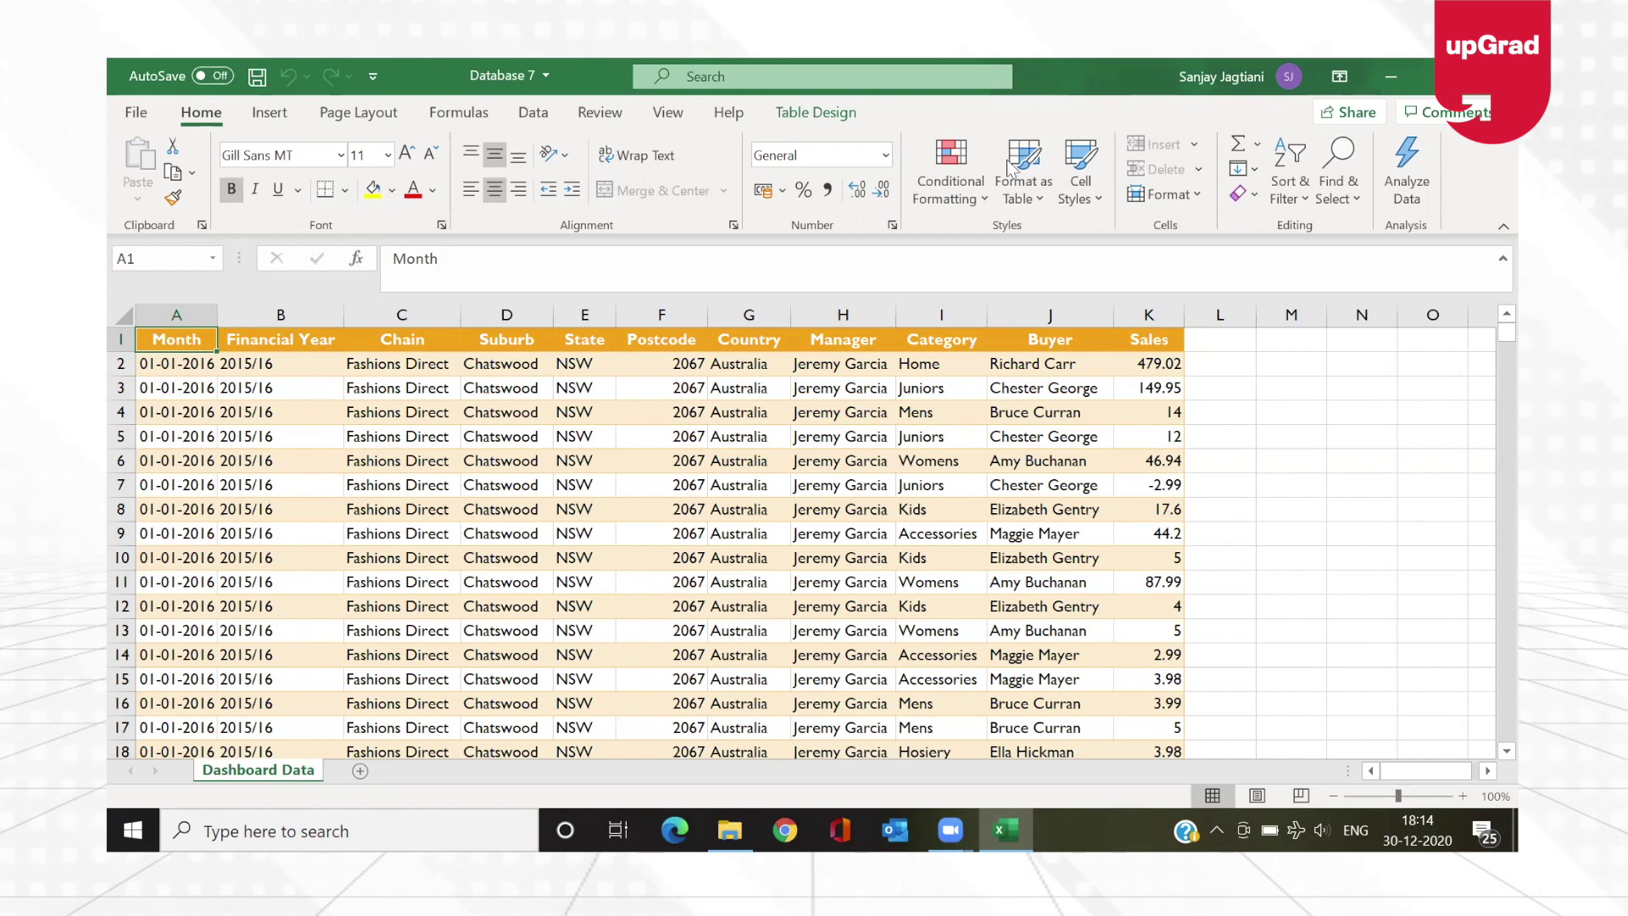
left_click(751, 411)
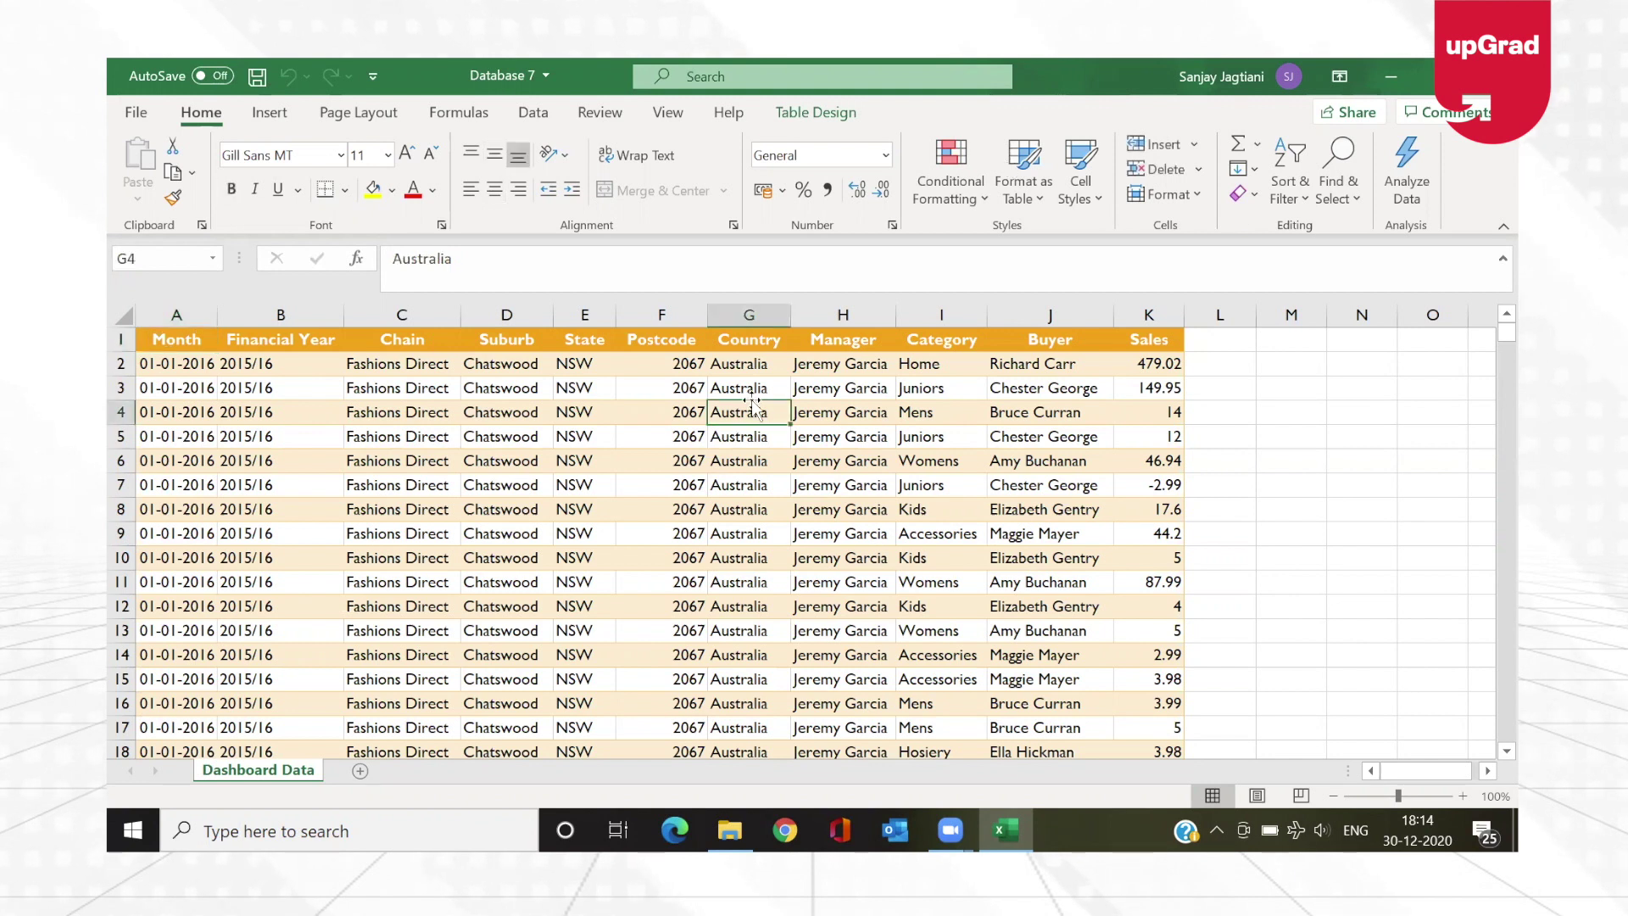
double_click(455, 62)
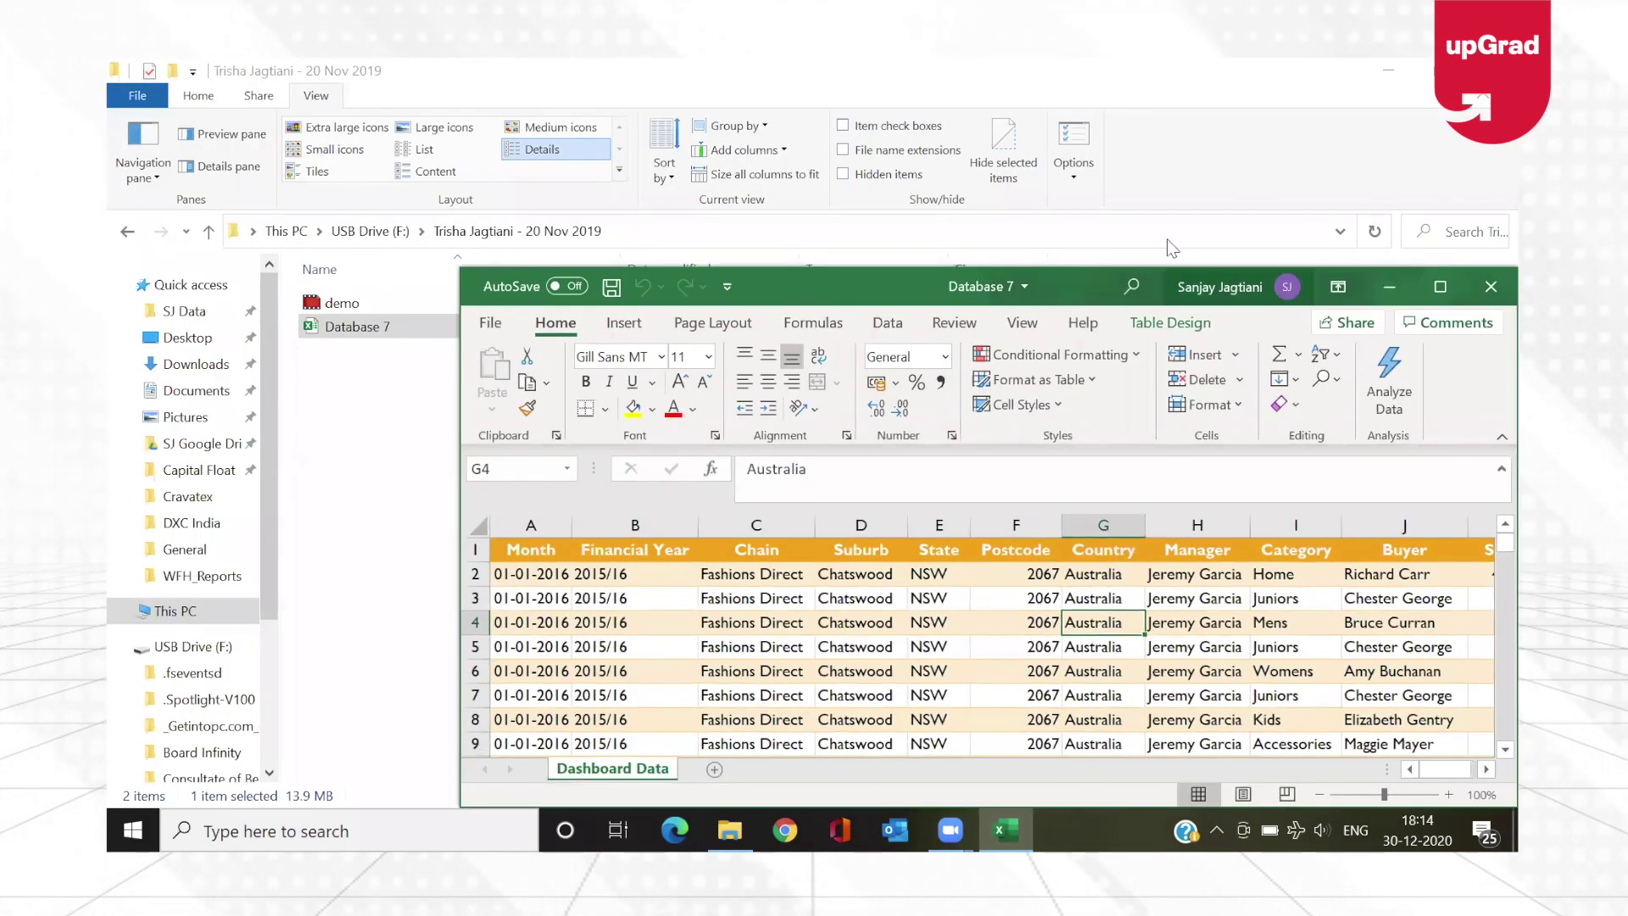
double_click(1074, 271)
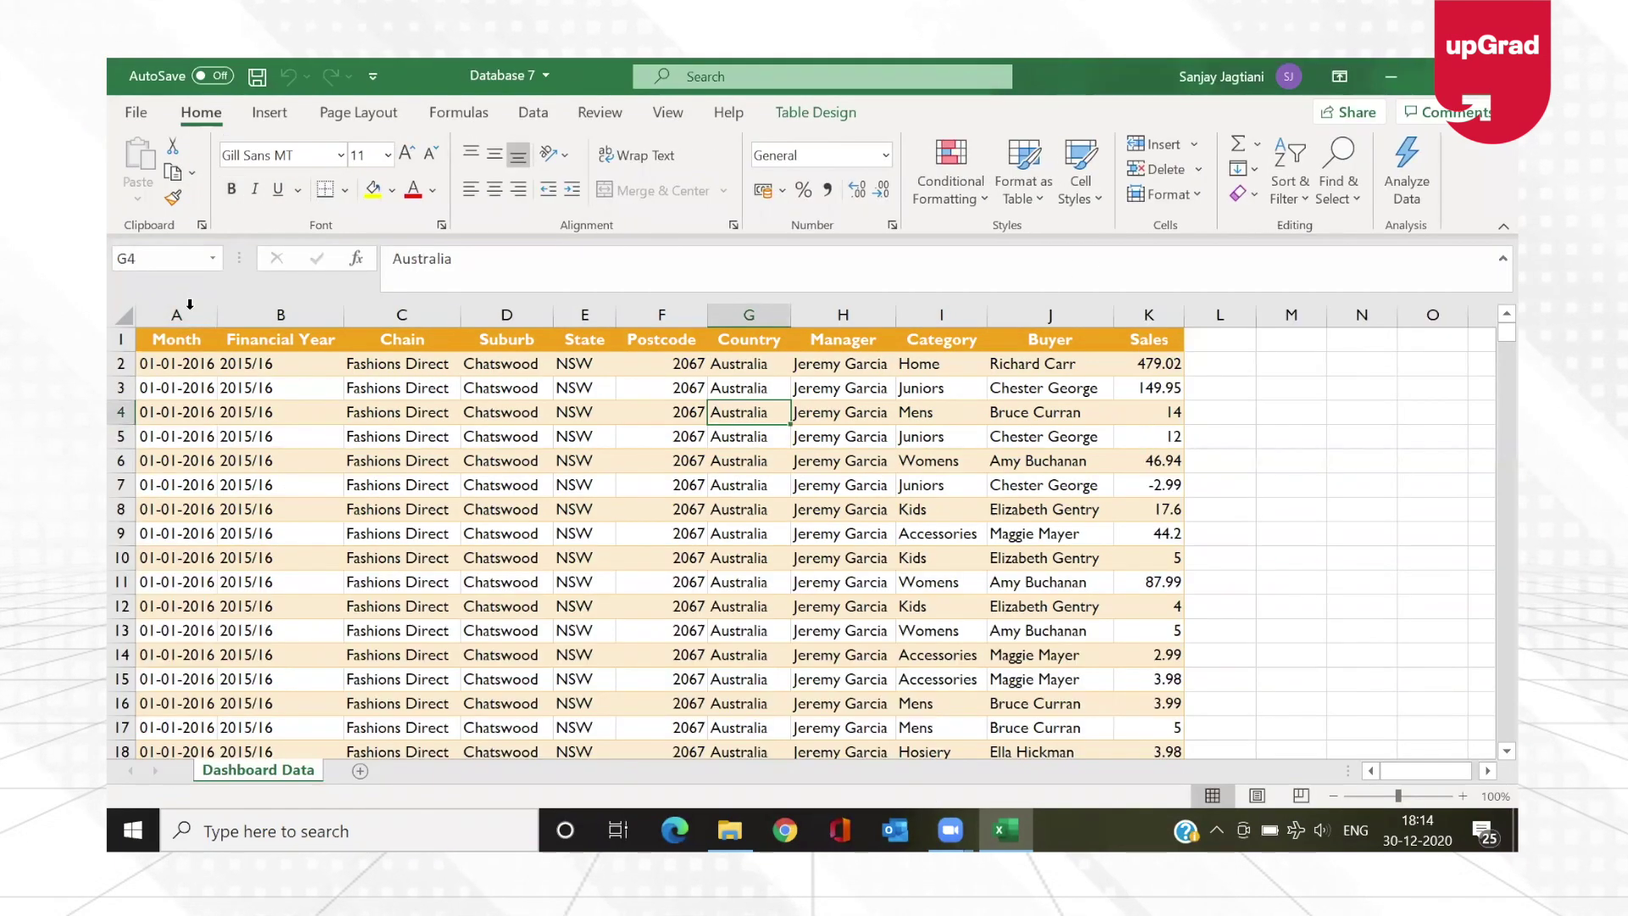
- Jump to the last record in the Month column and check the Database 7 file's size in File Explorer
left_click(181, 348)
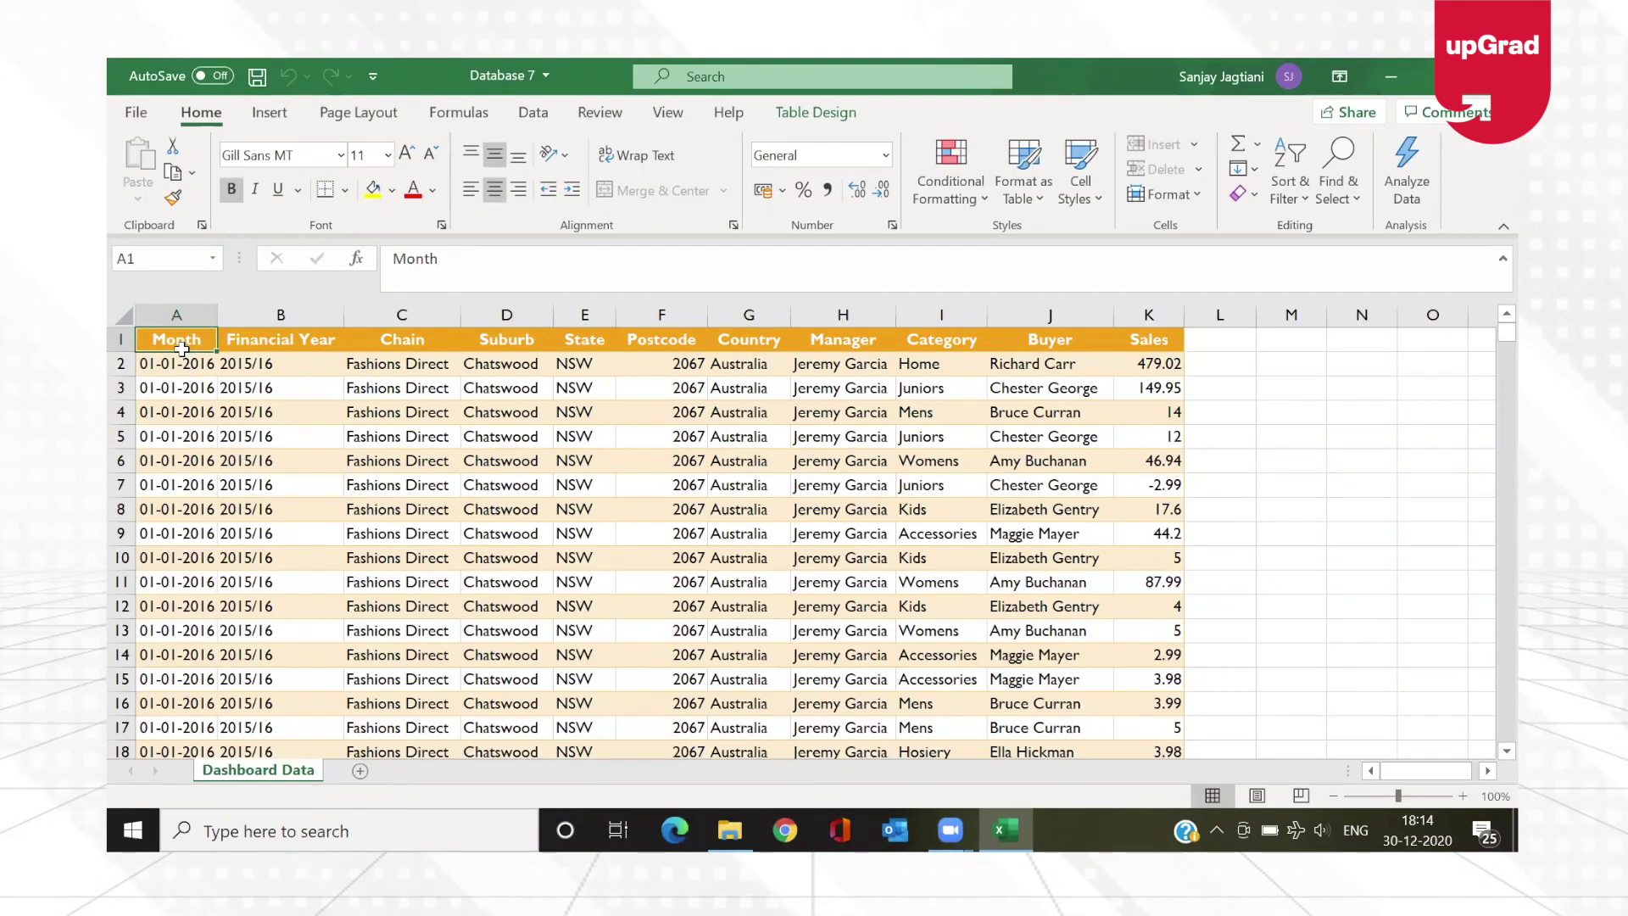
key("ctrl+Down")
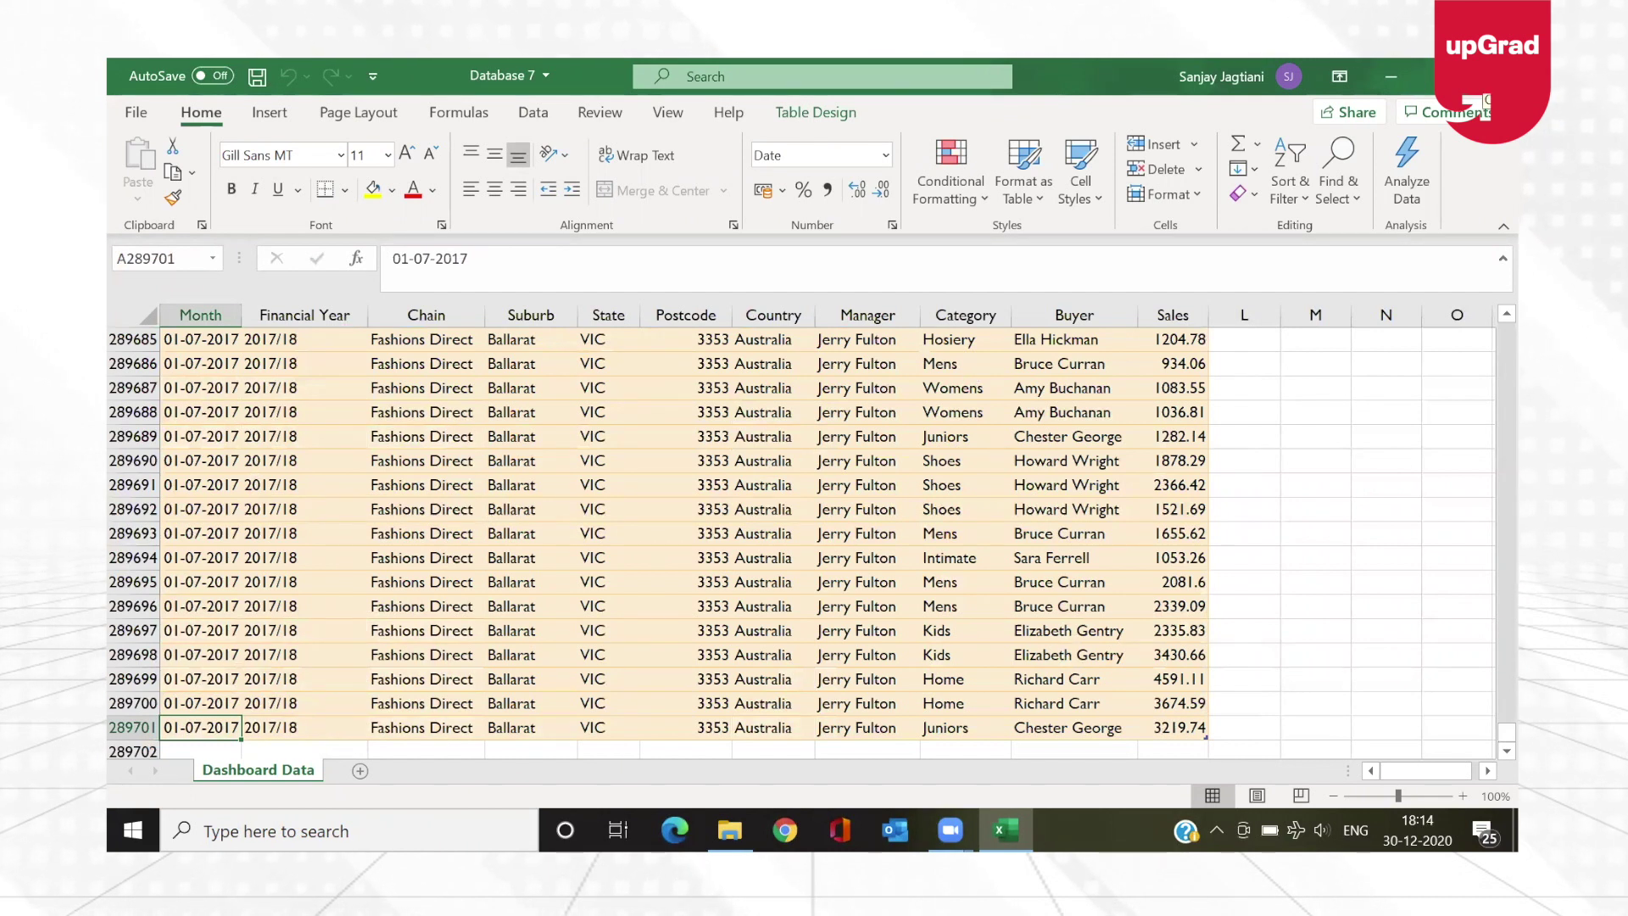
left_click(730, 830)
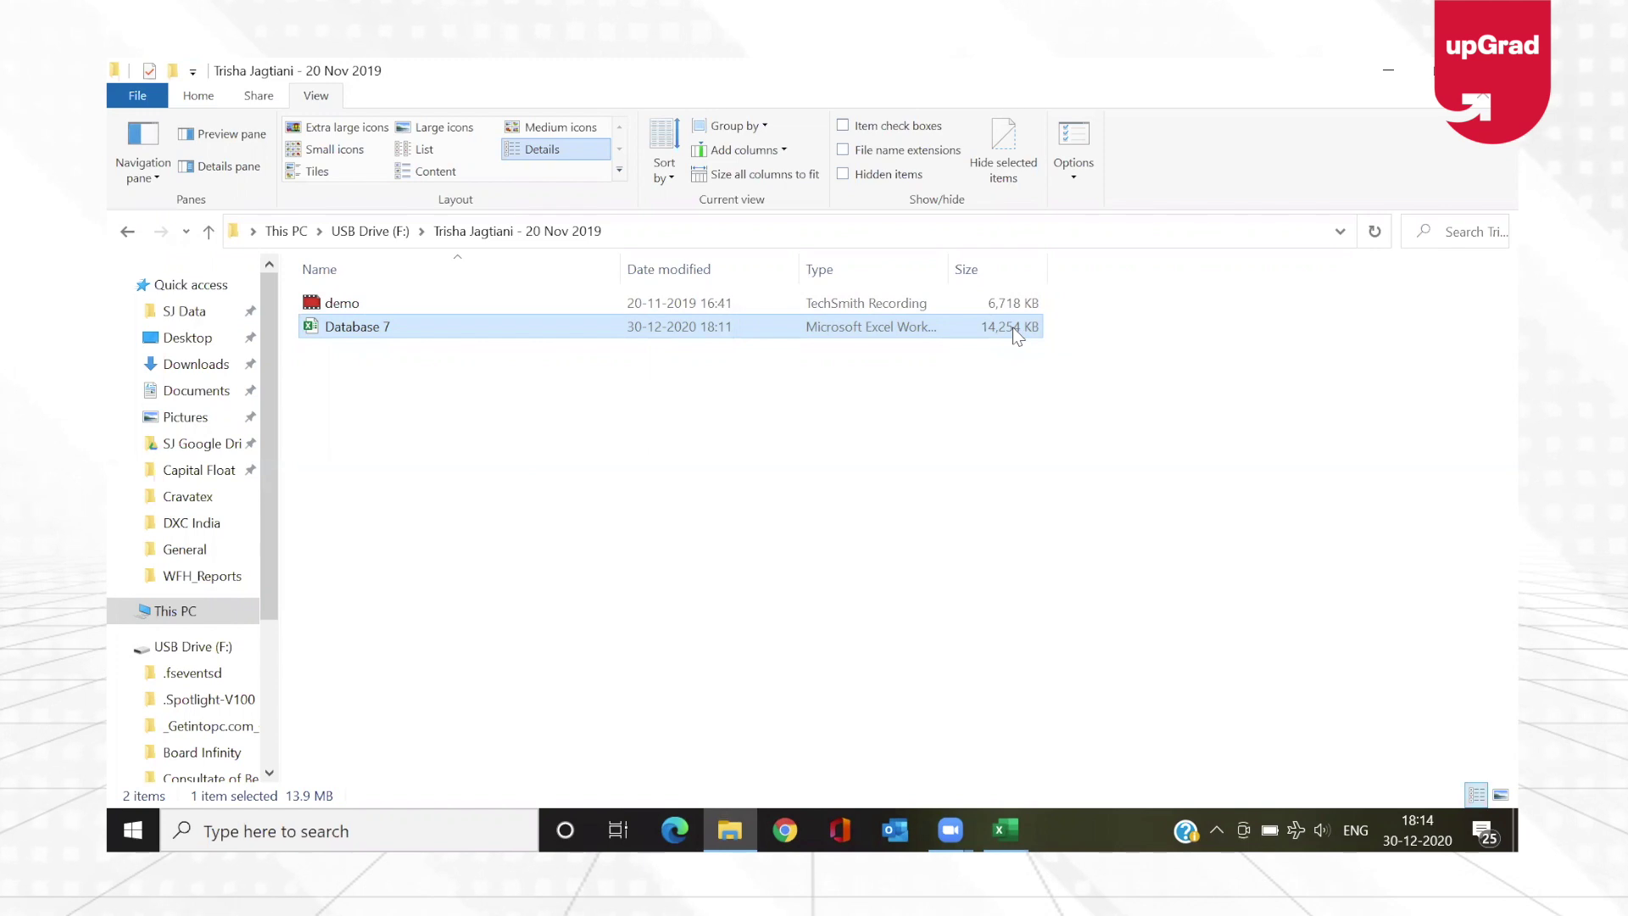
left_click(1395, 74)
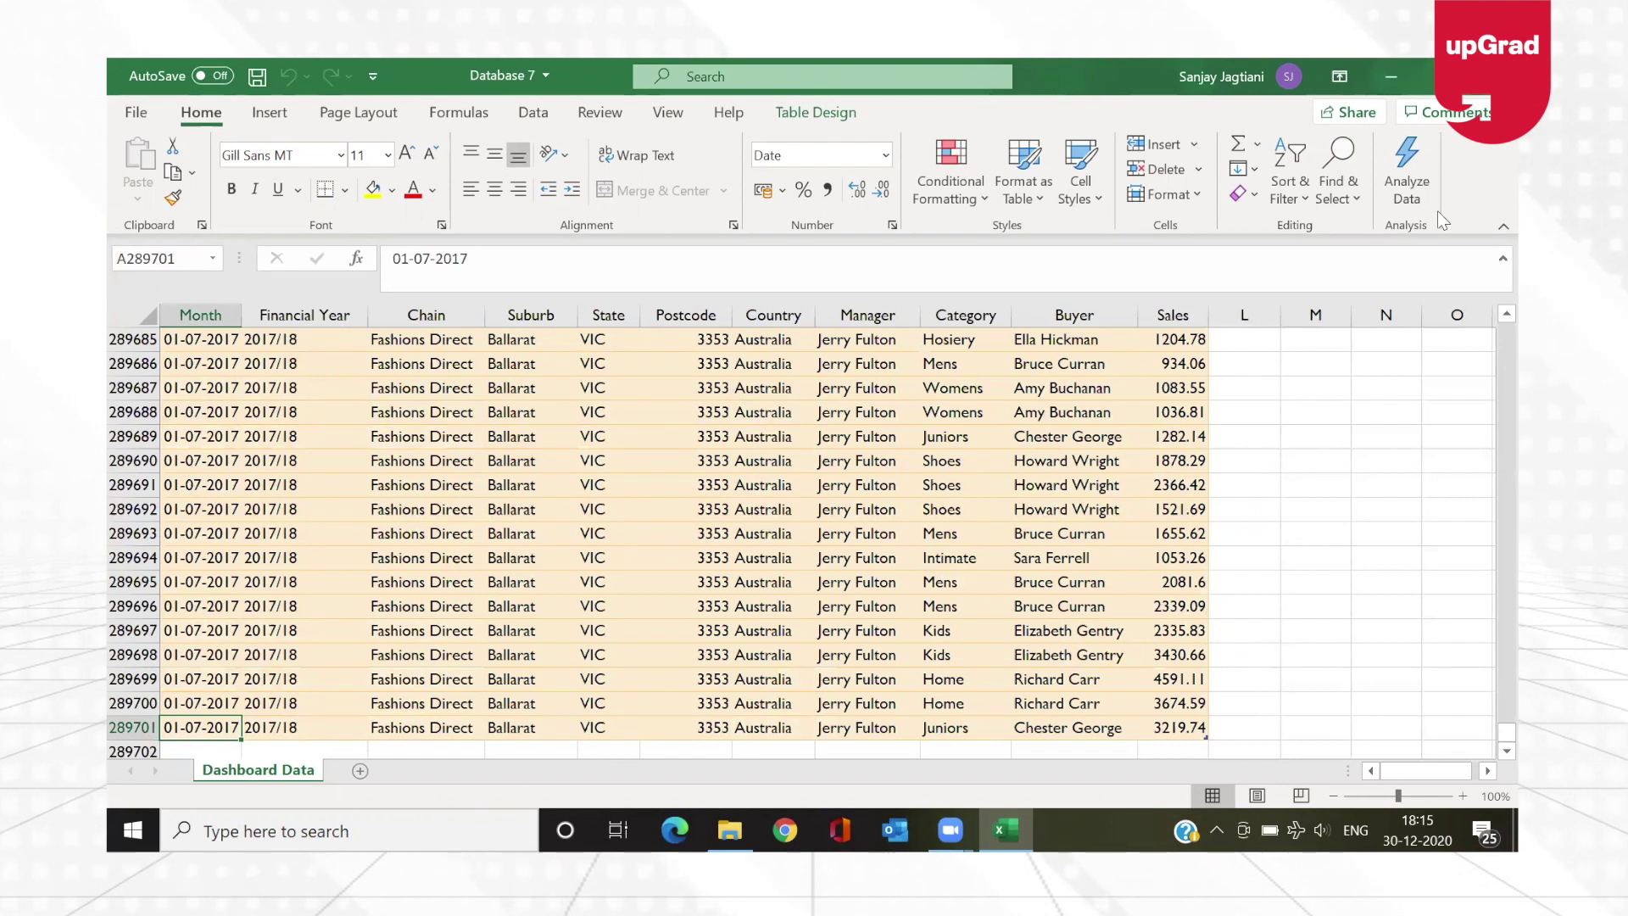
- Collapse the formula bar and return to the top of the sales table
left_click(1503, 258)
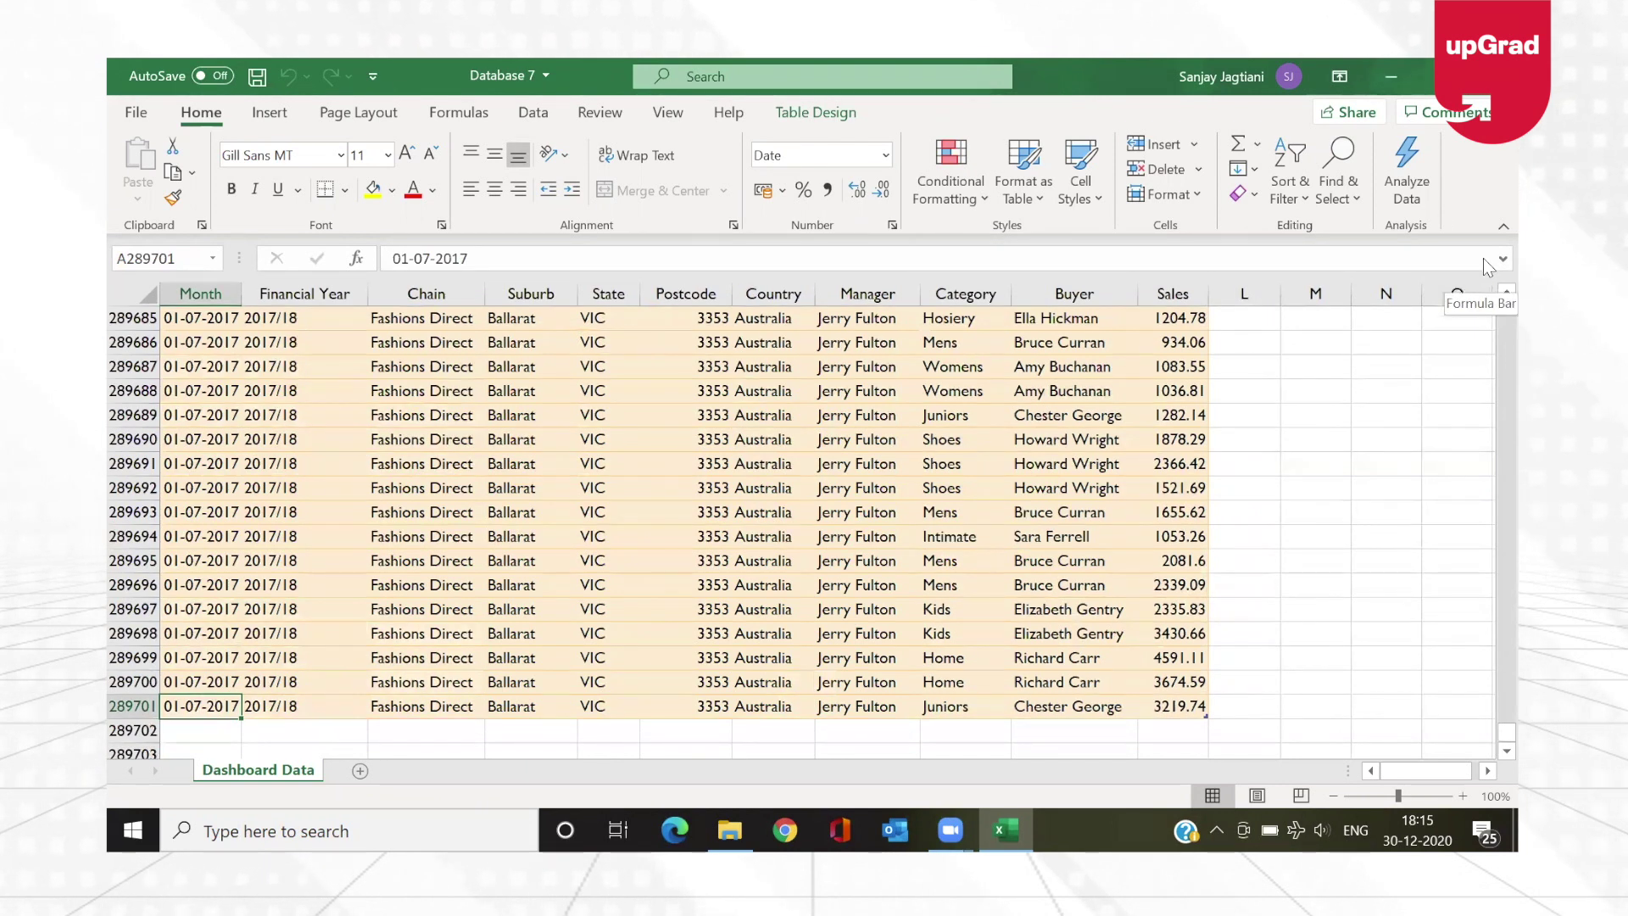
key("ctrl+Home")
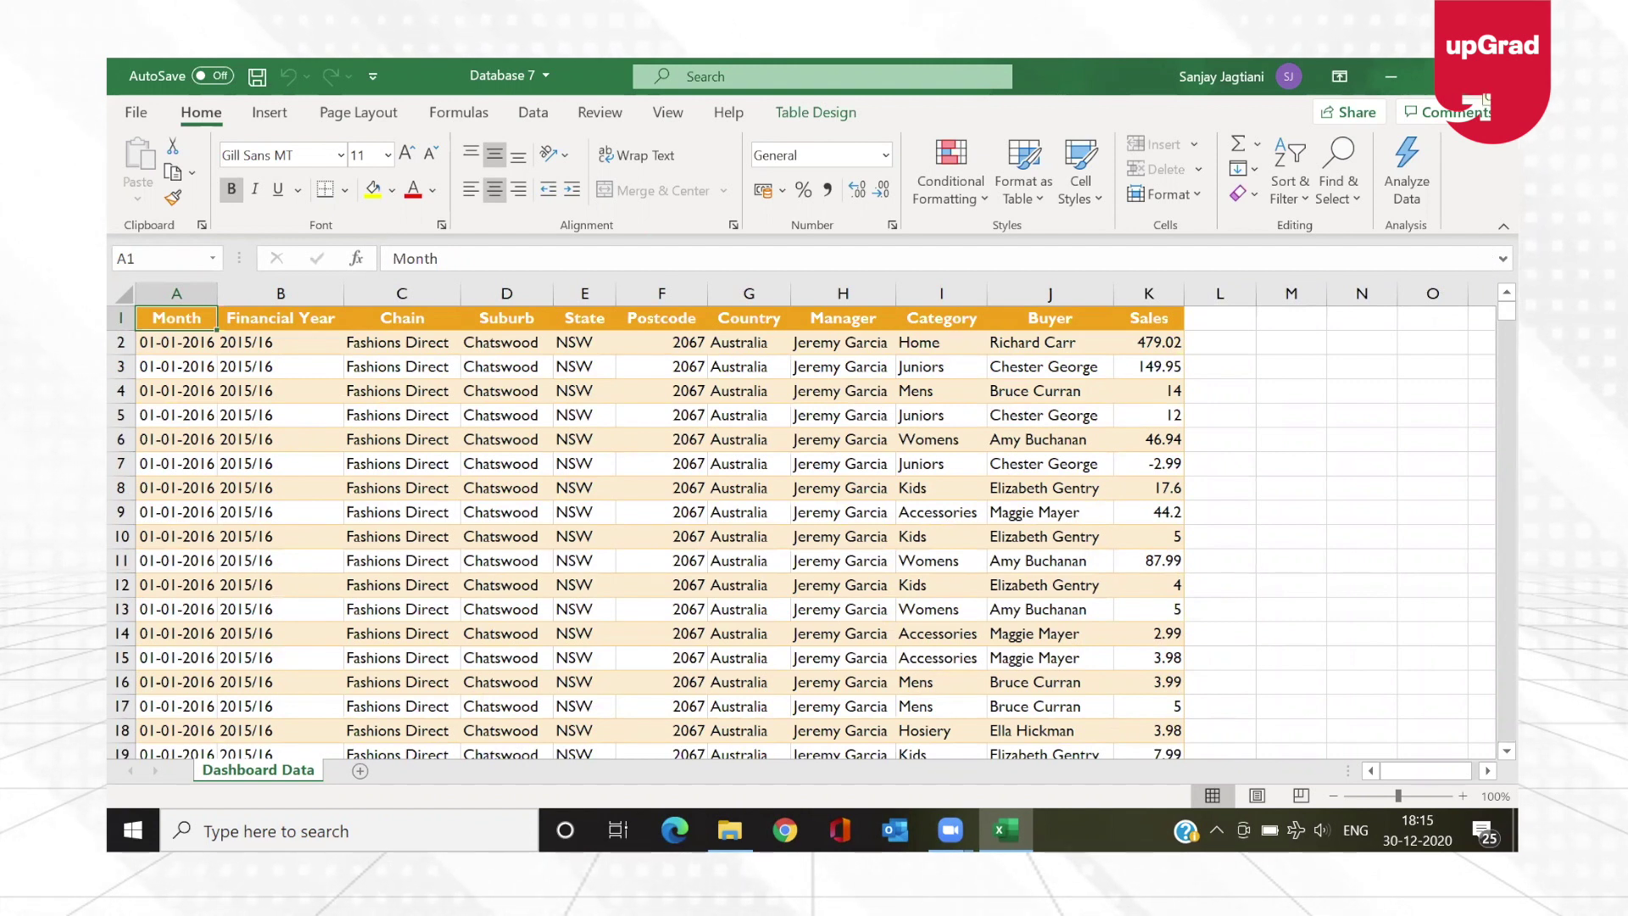
left_click(662, 480)
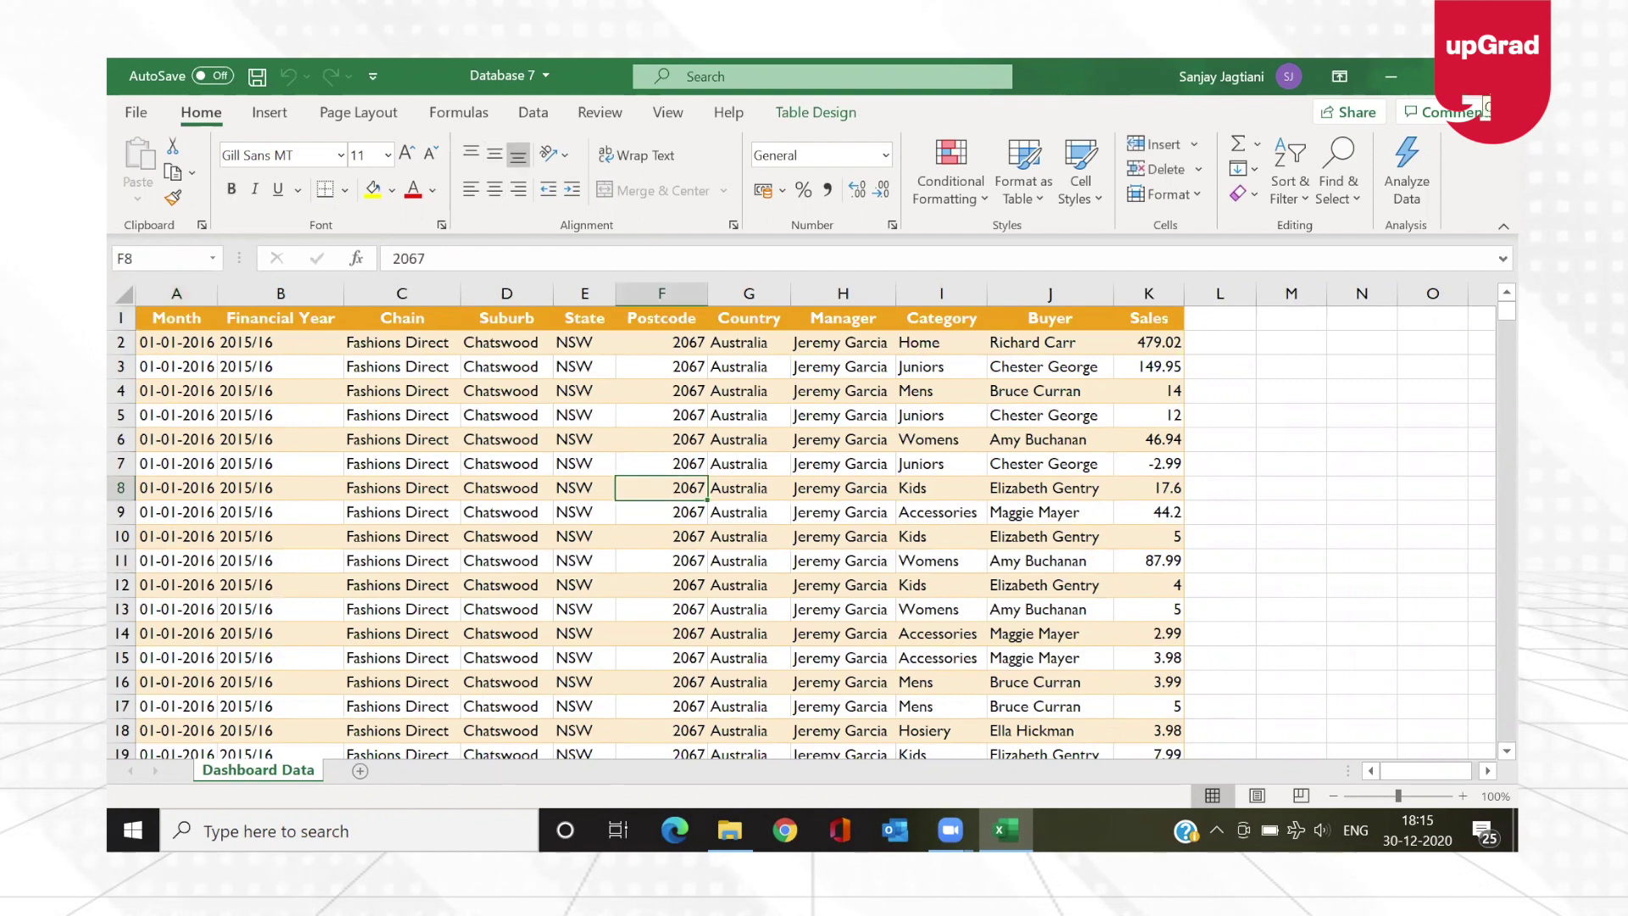
- Save the Database 7 workbook and close it
left_click(257, 76)
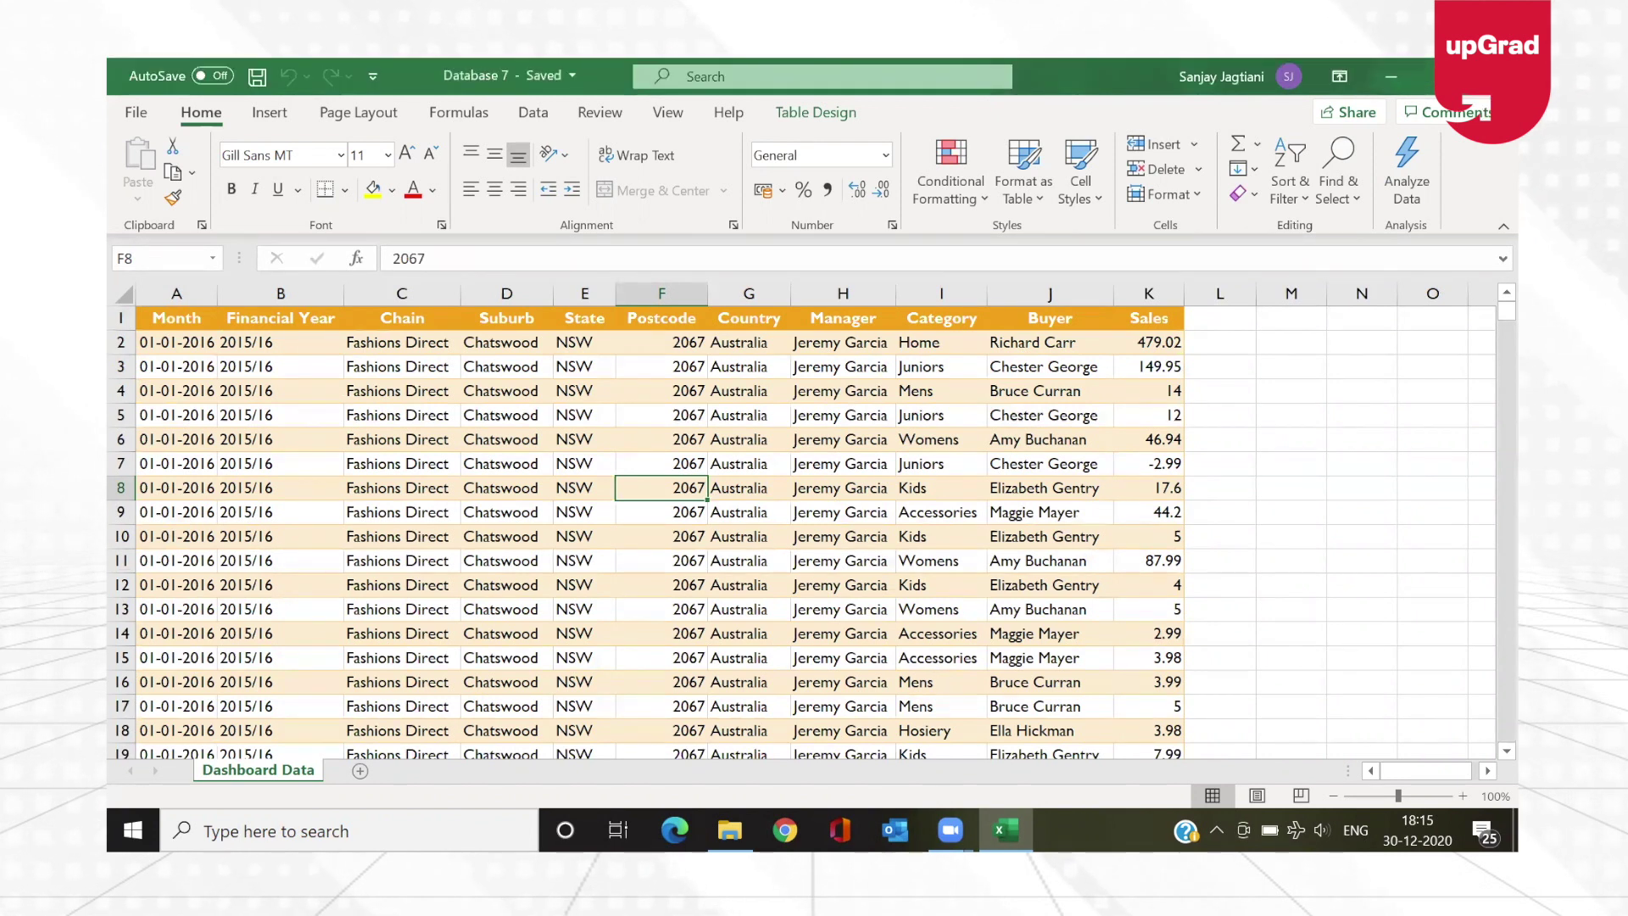
key("alt+F4")
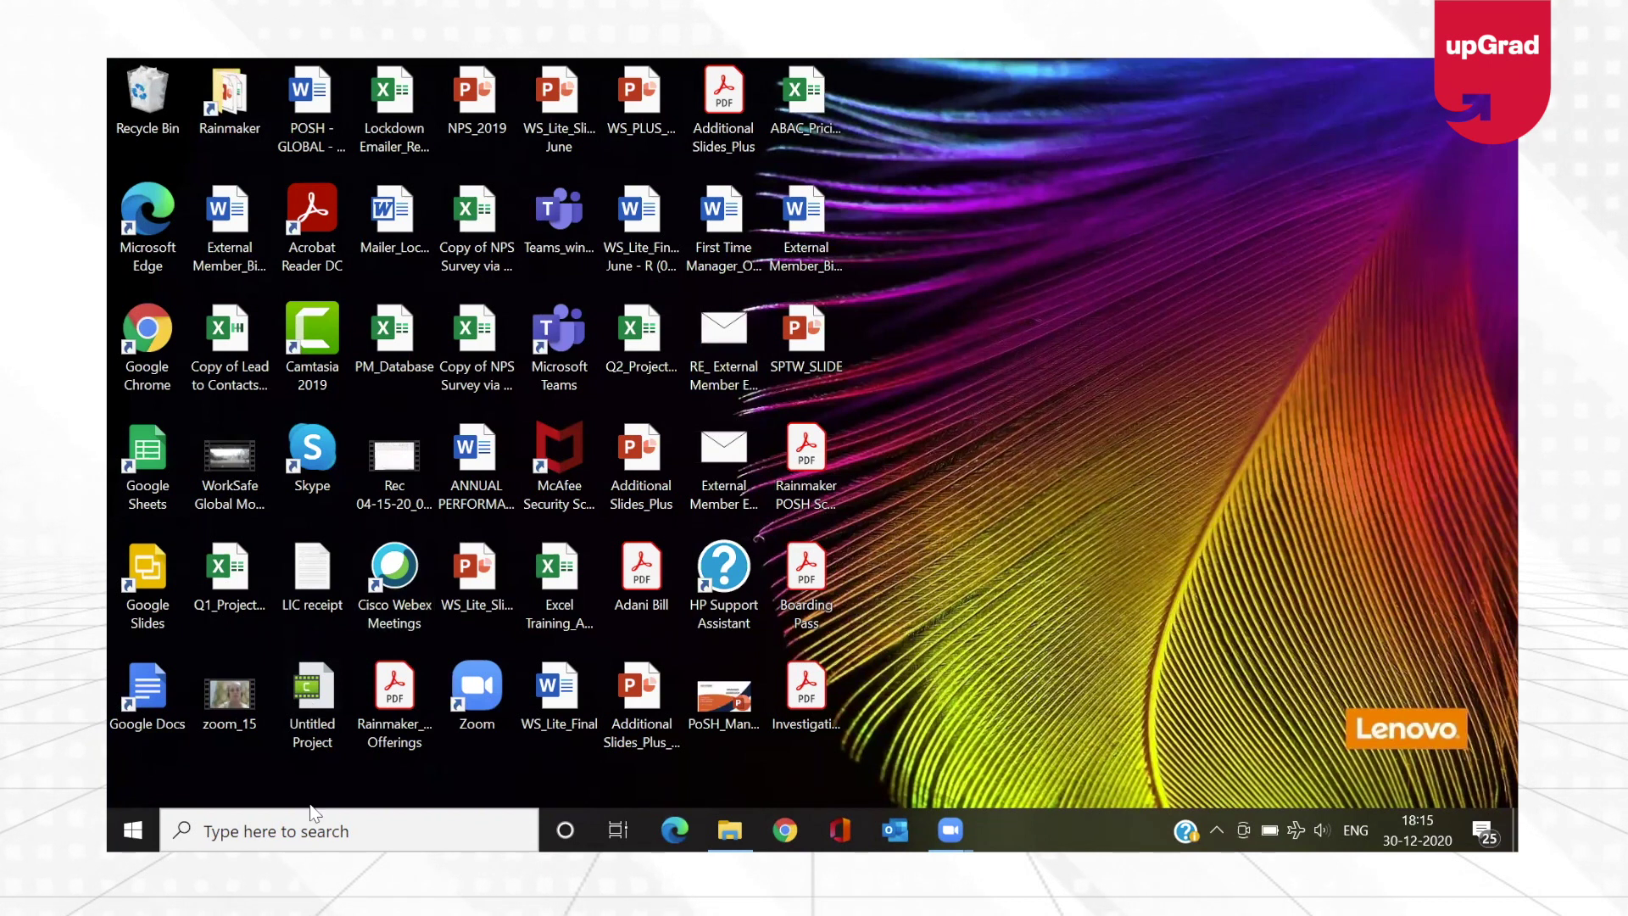
- Find and launch Excel from the Windows search, and create a blank workbook
left_click(276, 831)
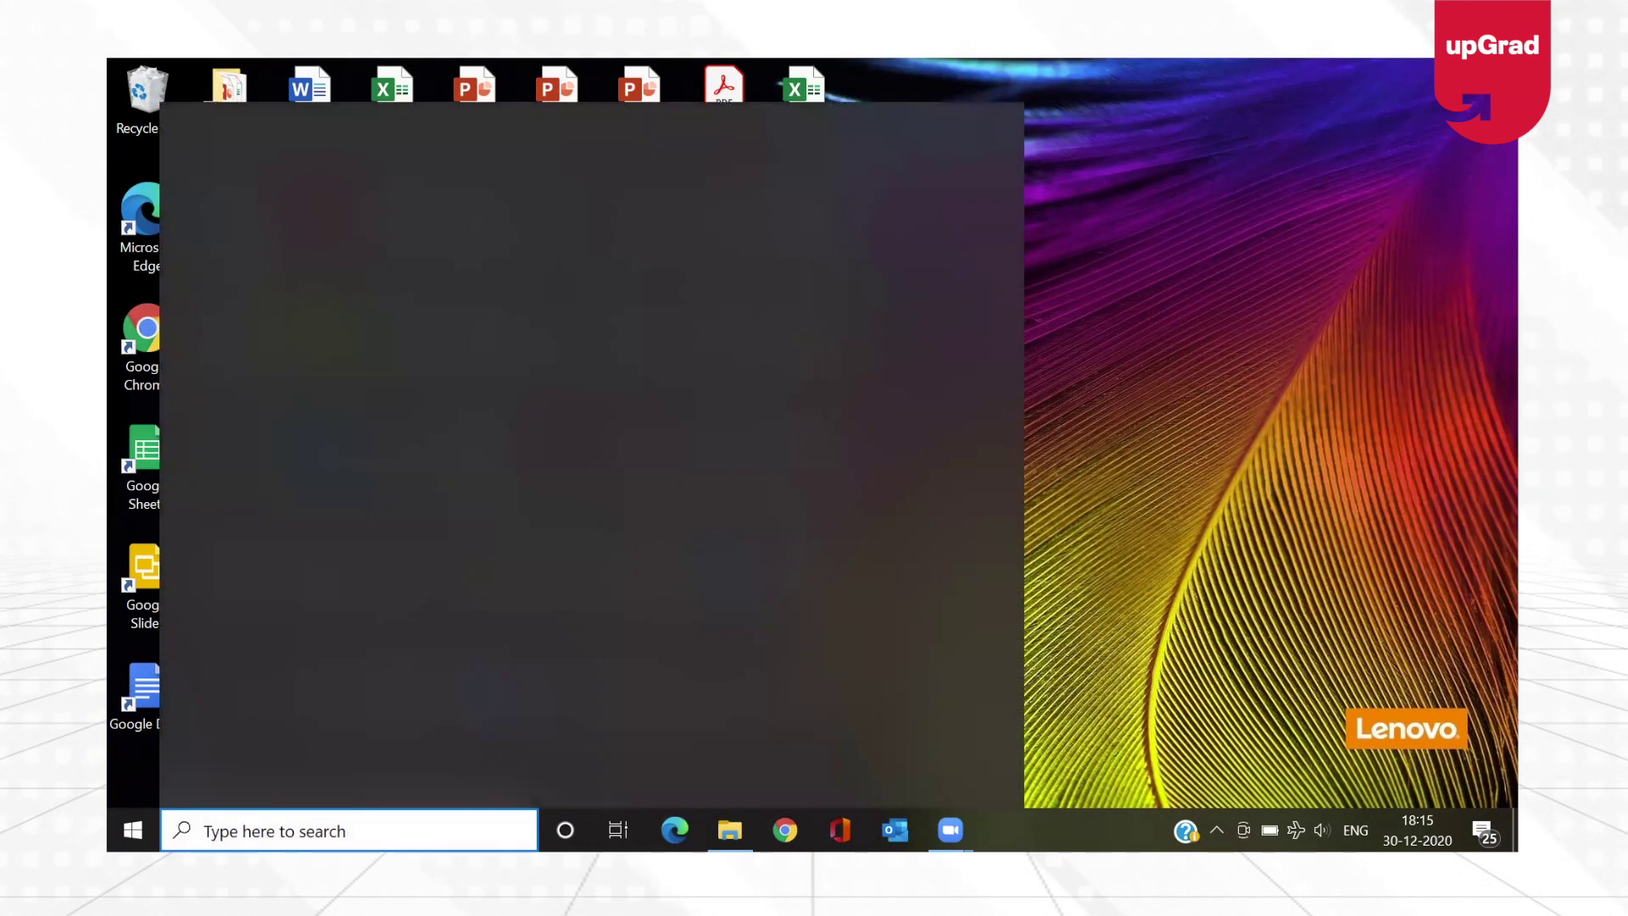
type("e")
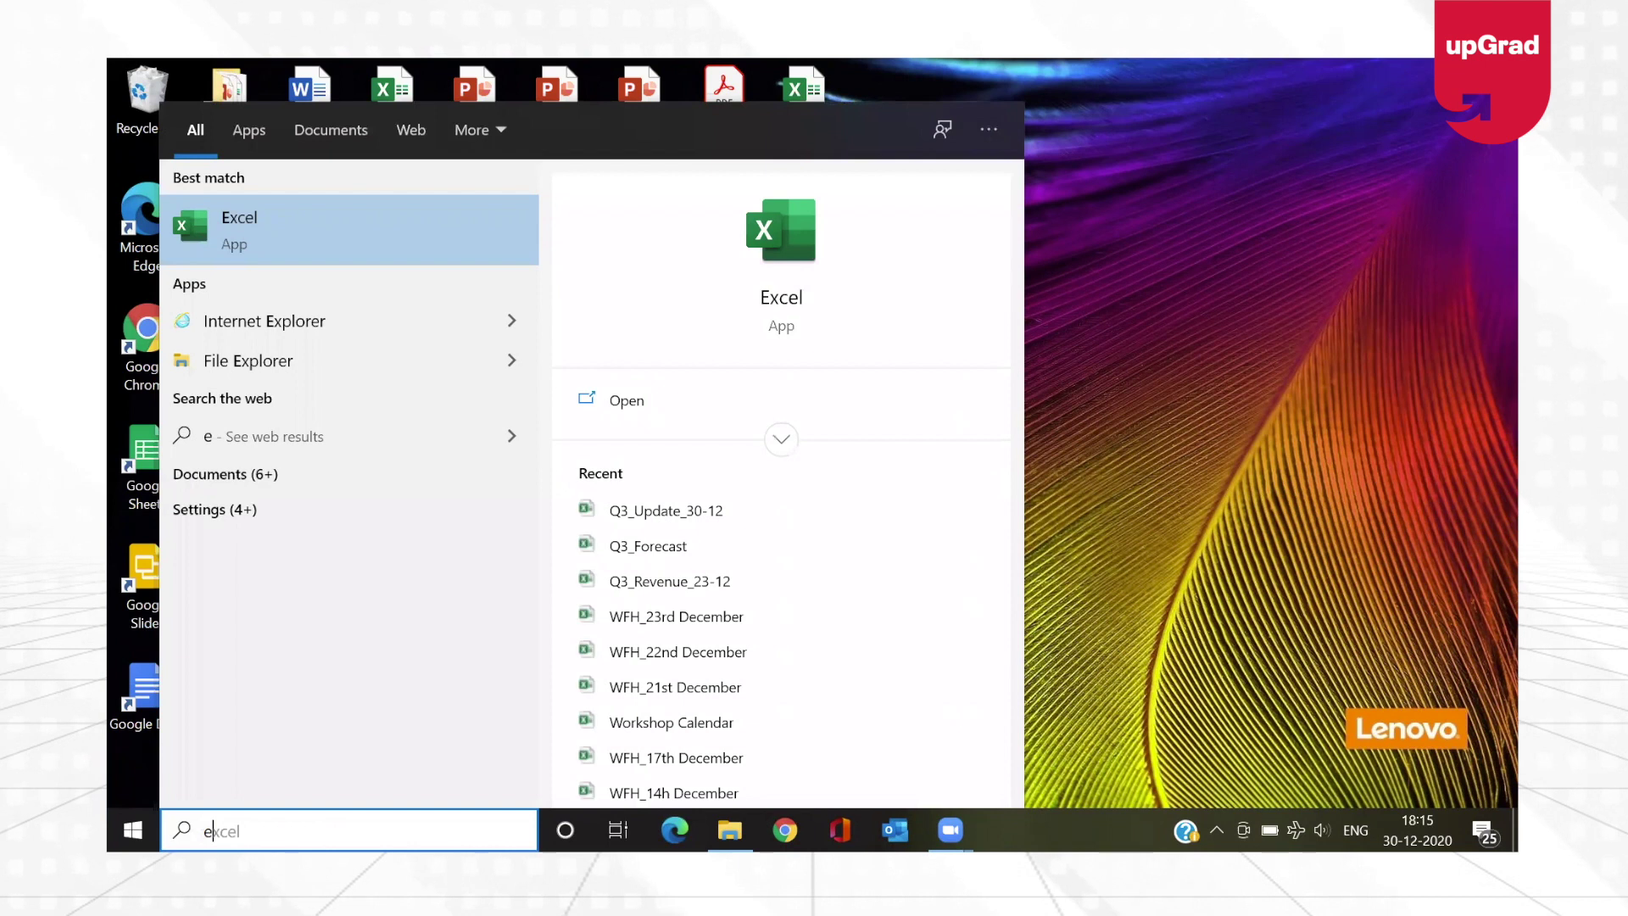
key("Return")
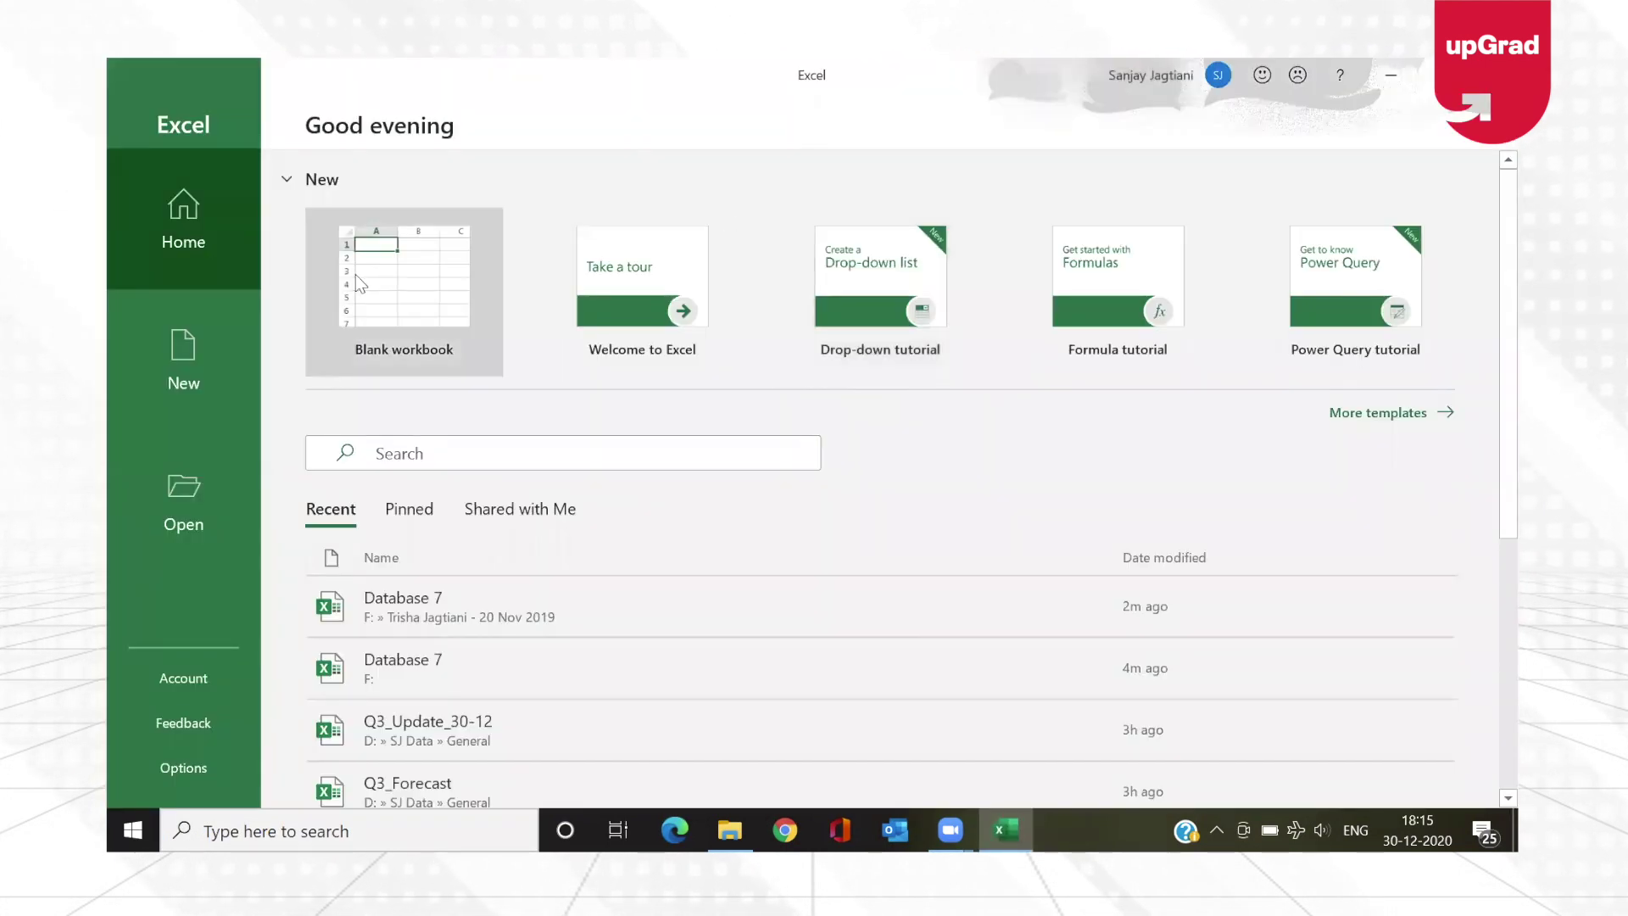
left_click(358, 279)
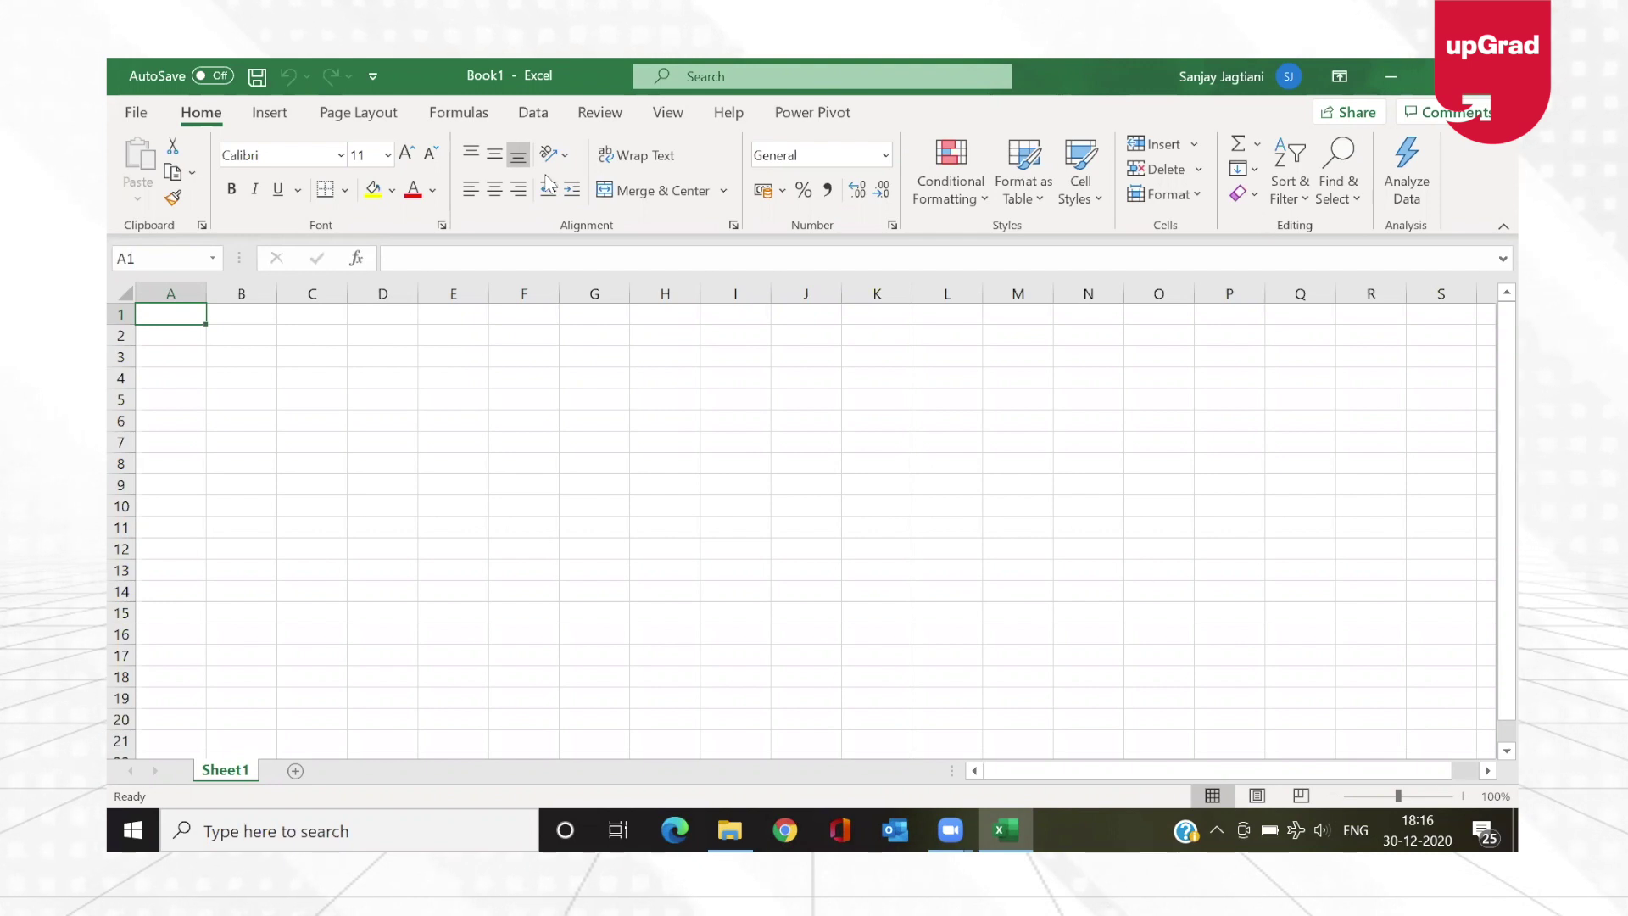
- Restore the blank workbook's window to a floating size, show the Power Pivot commands, and enlarge the window across most of the desktop
double_click(425, 73)
double_click(1157, 282)
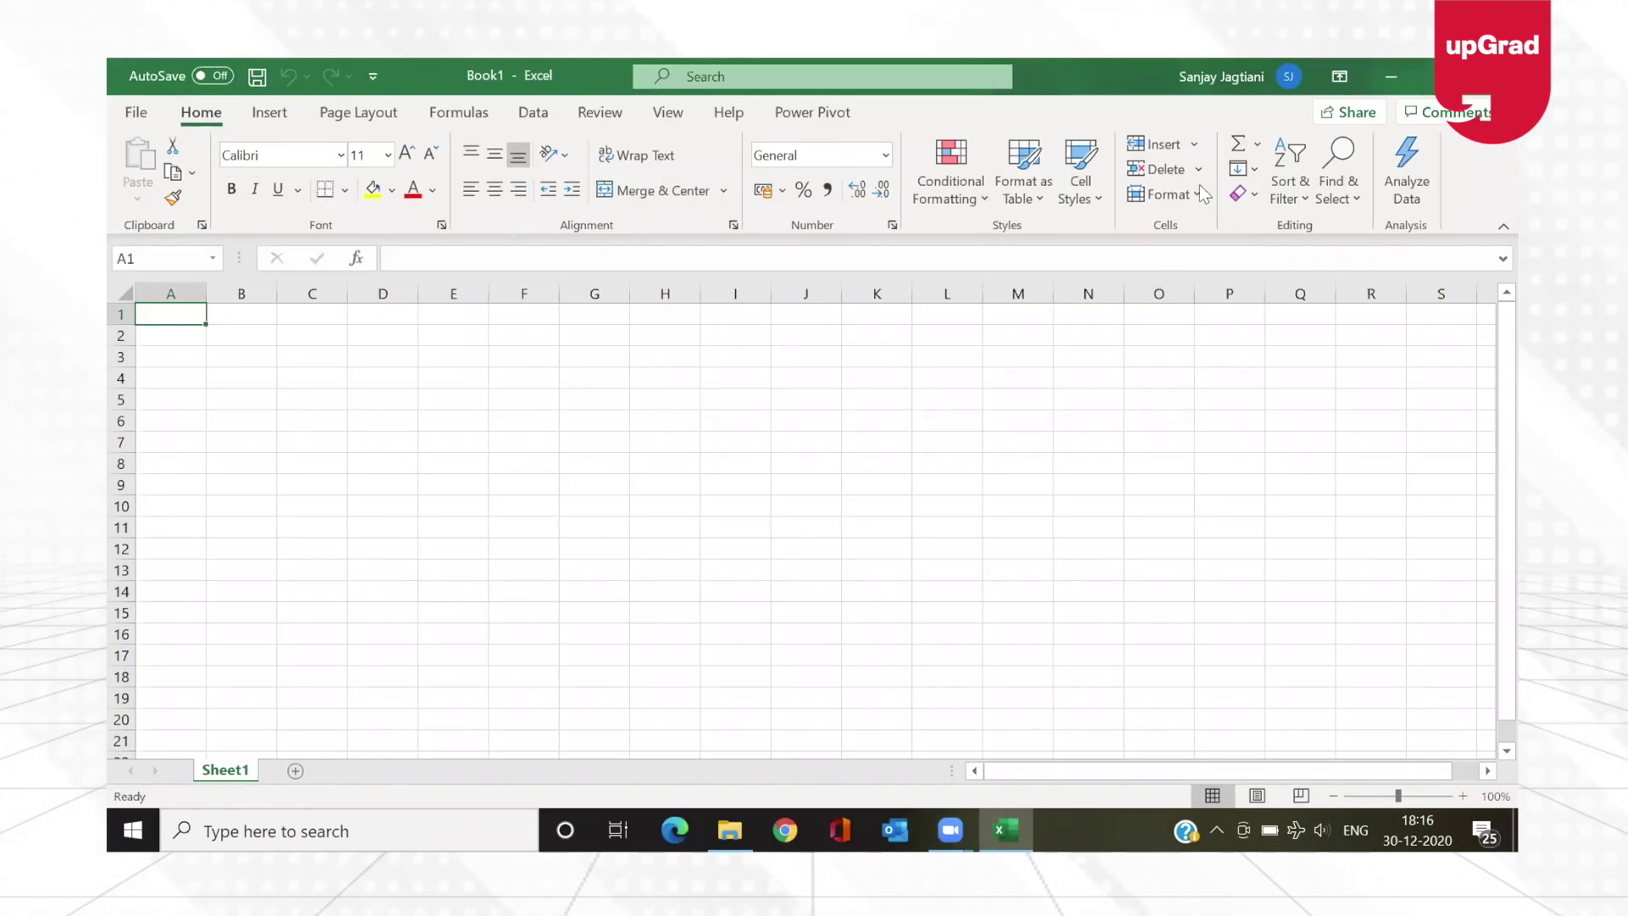
double_click(434, 78)
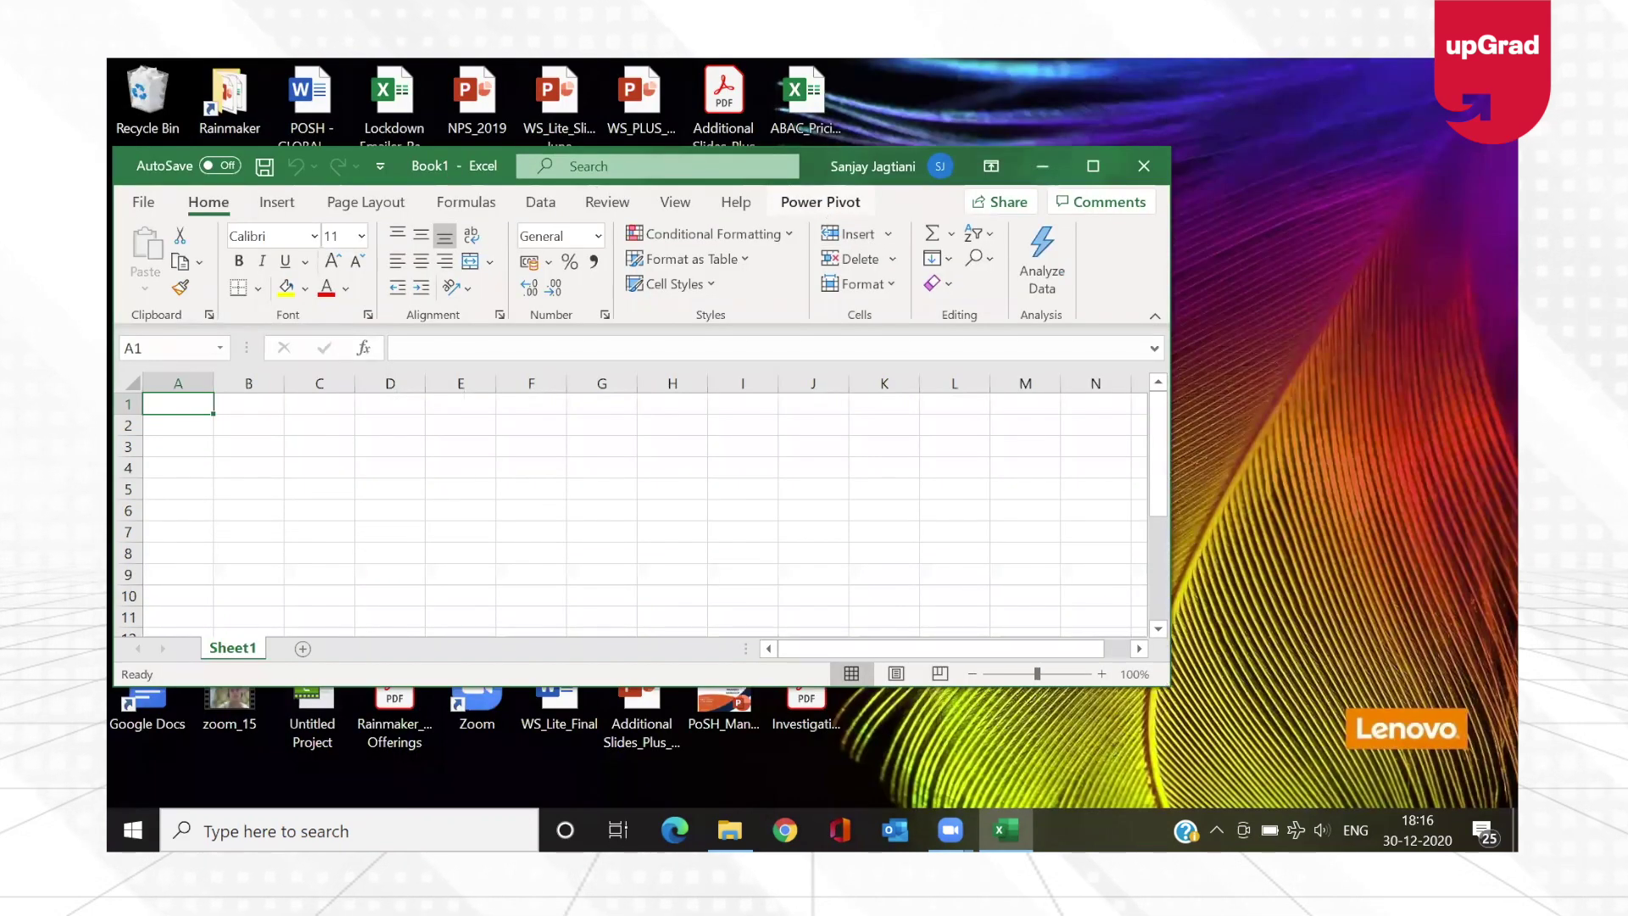
left_click(820, 201)
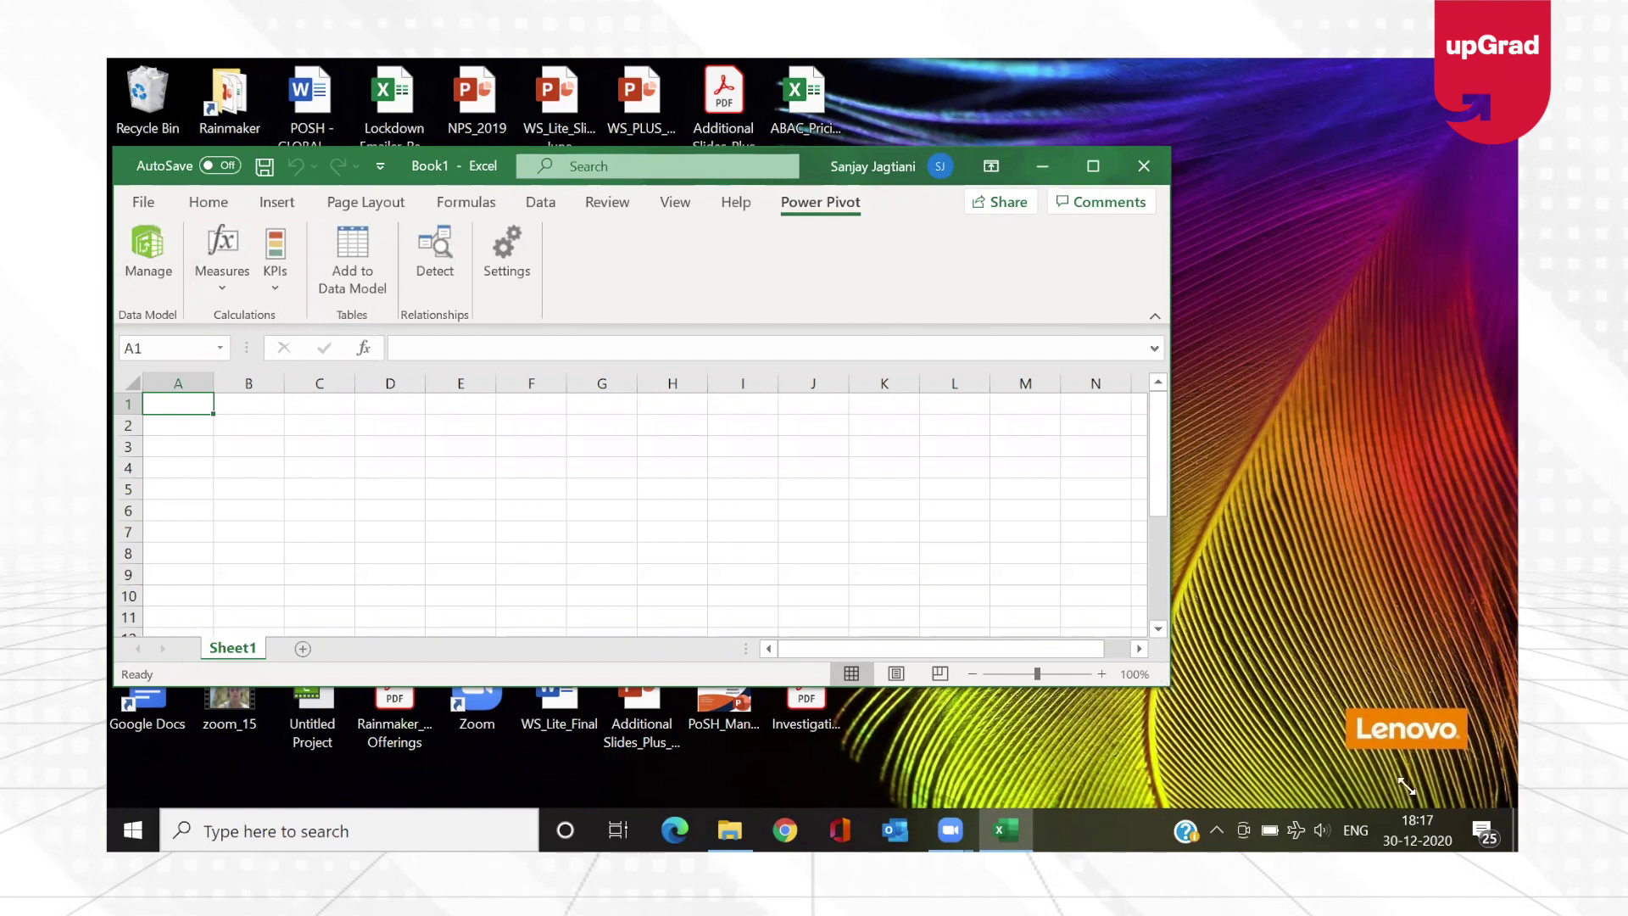
left_click_drag(1164, 684, 1408, 785)
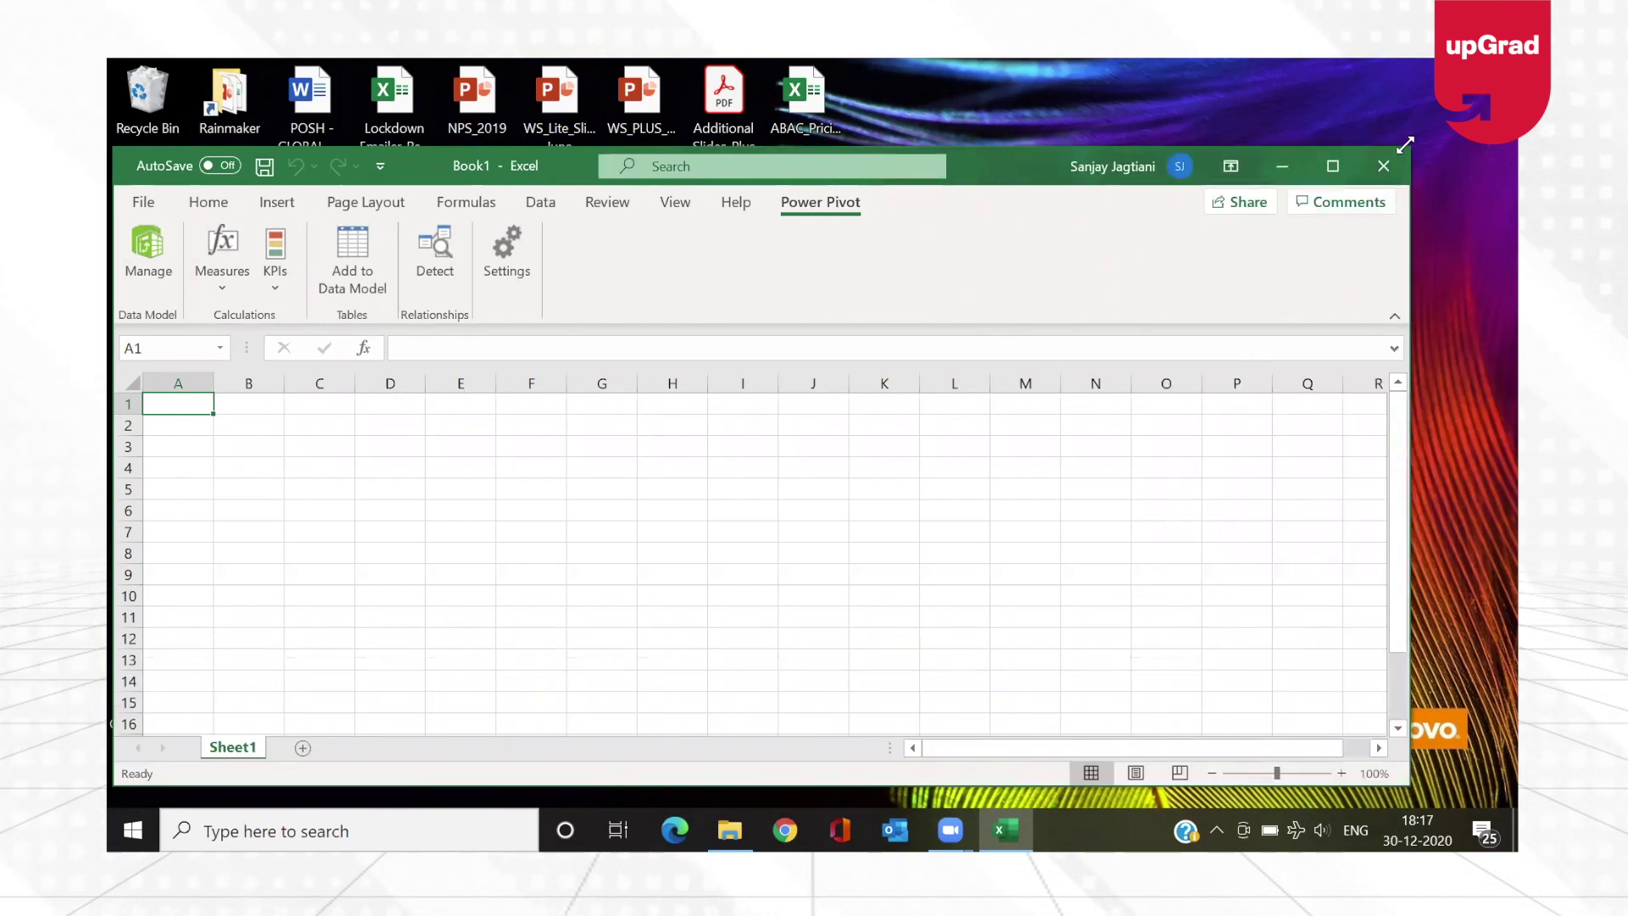
left_click_drag(1405, 145, 1459, 120)
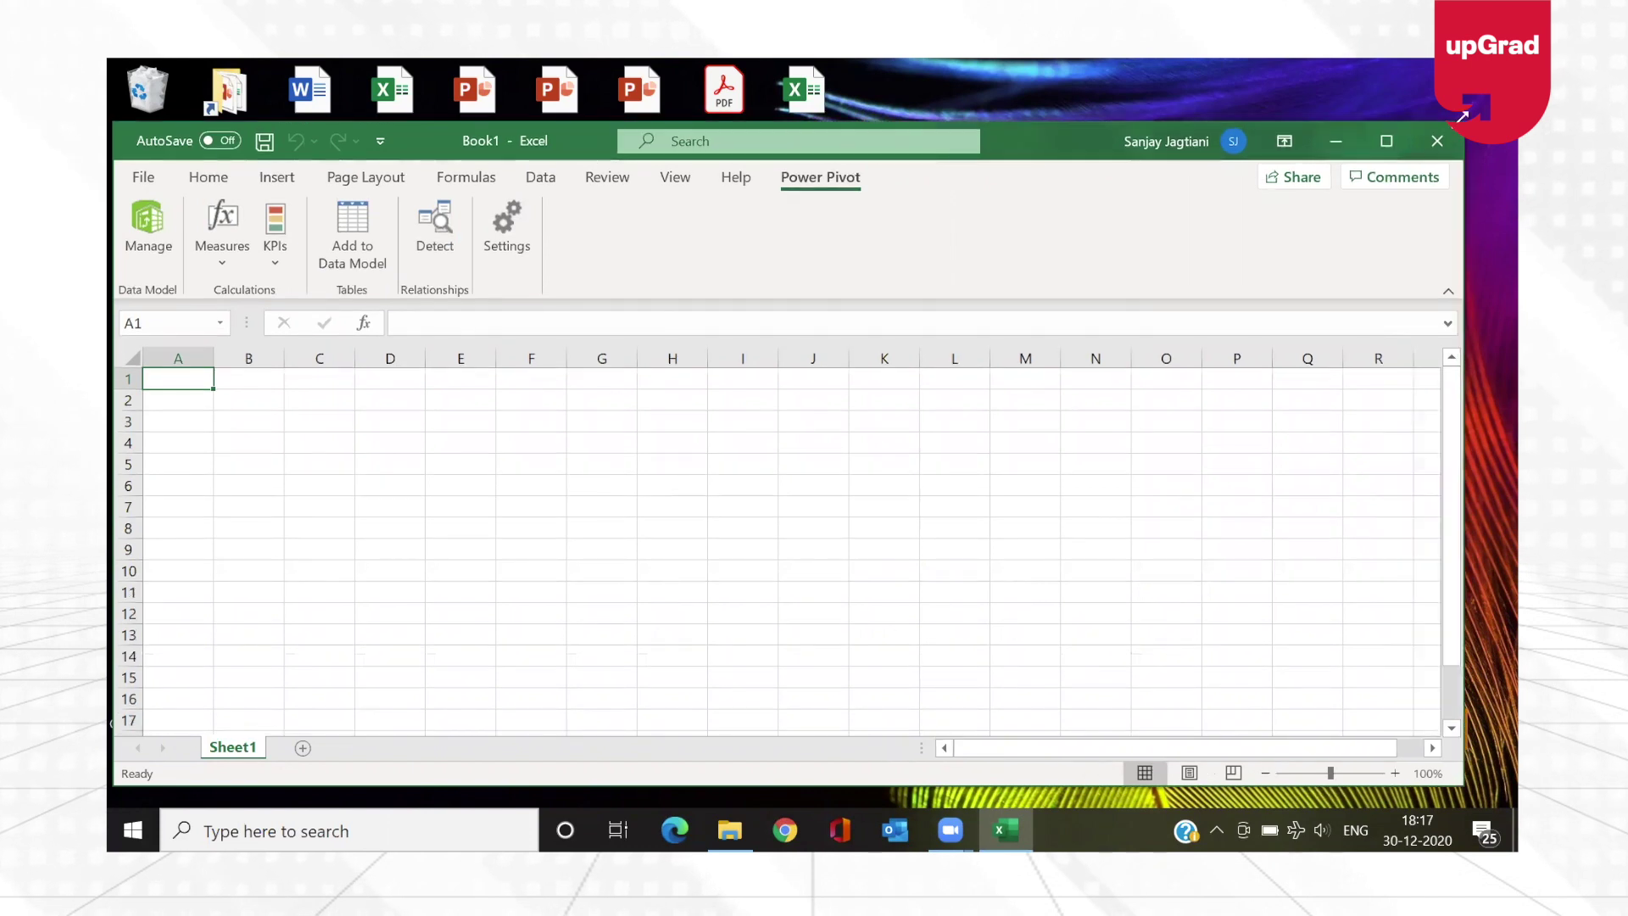
- Open the Power Pivot data model window for the blank workbook and maximize it
left_click(149, 231)
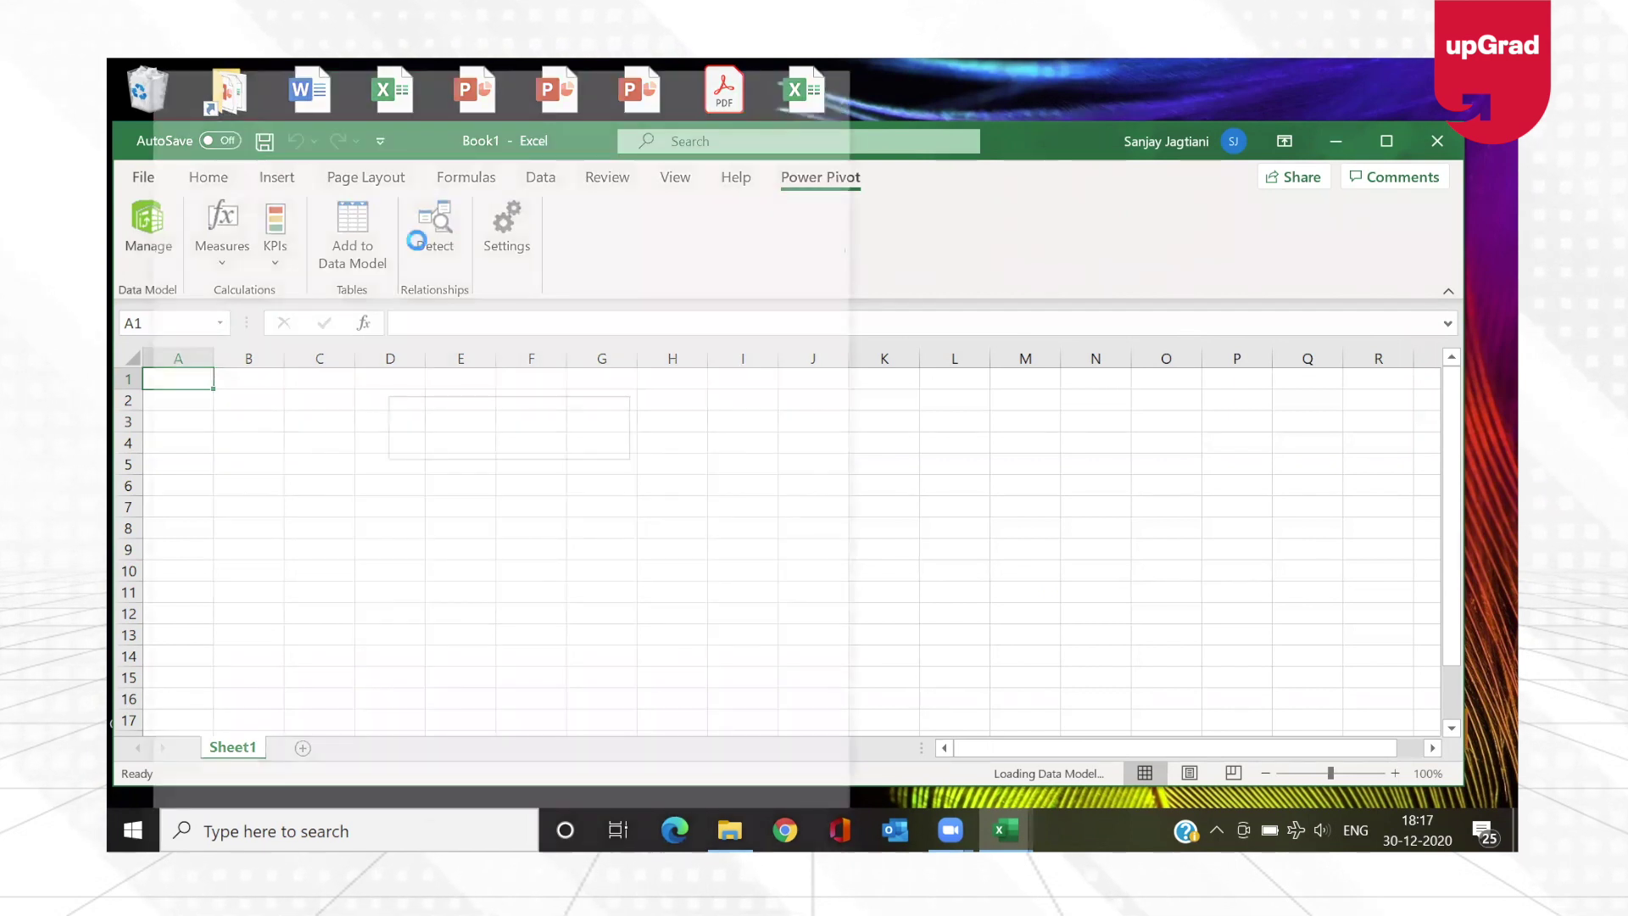
double_click(388, 88)
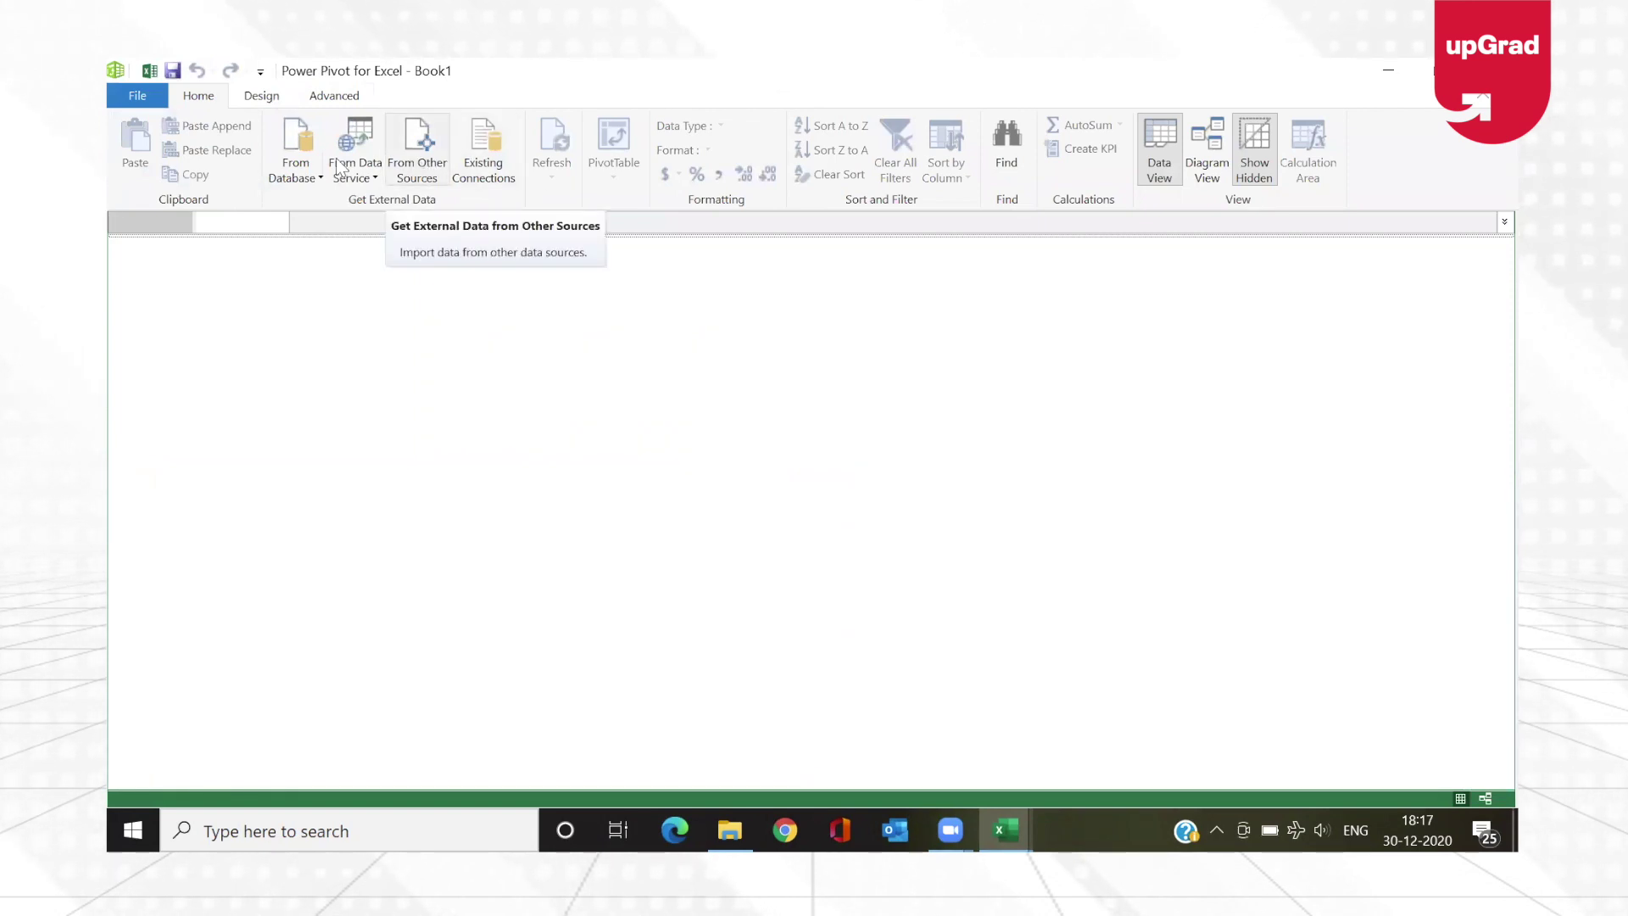
- Review the database and data service options for getting external data into Power Pivot
left_click(305, 168)
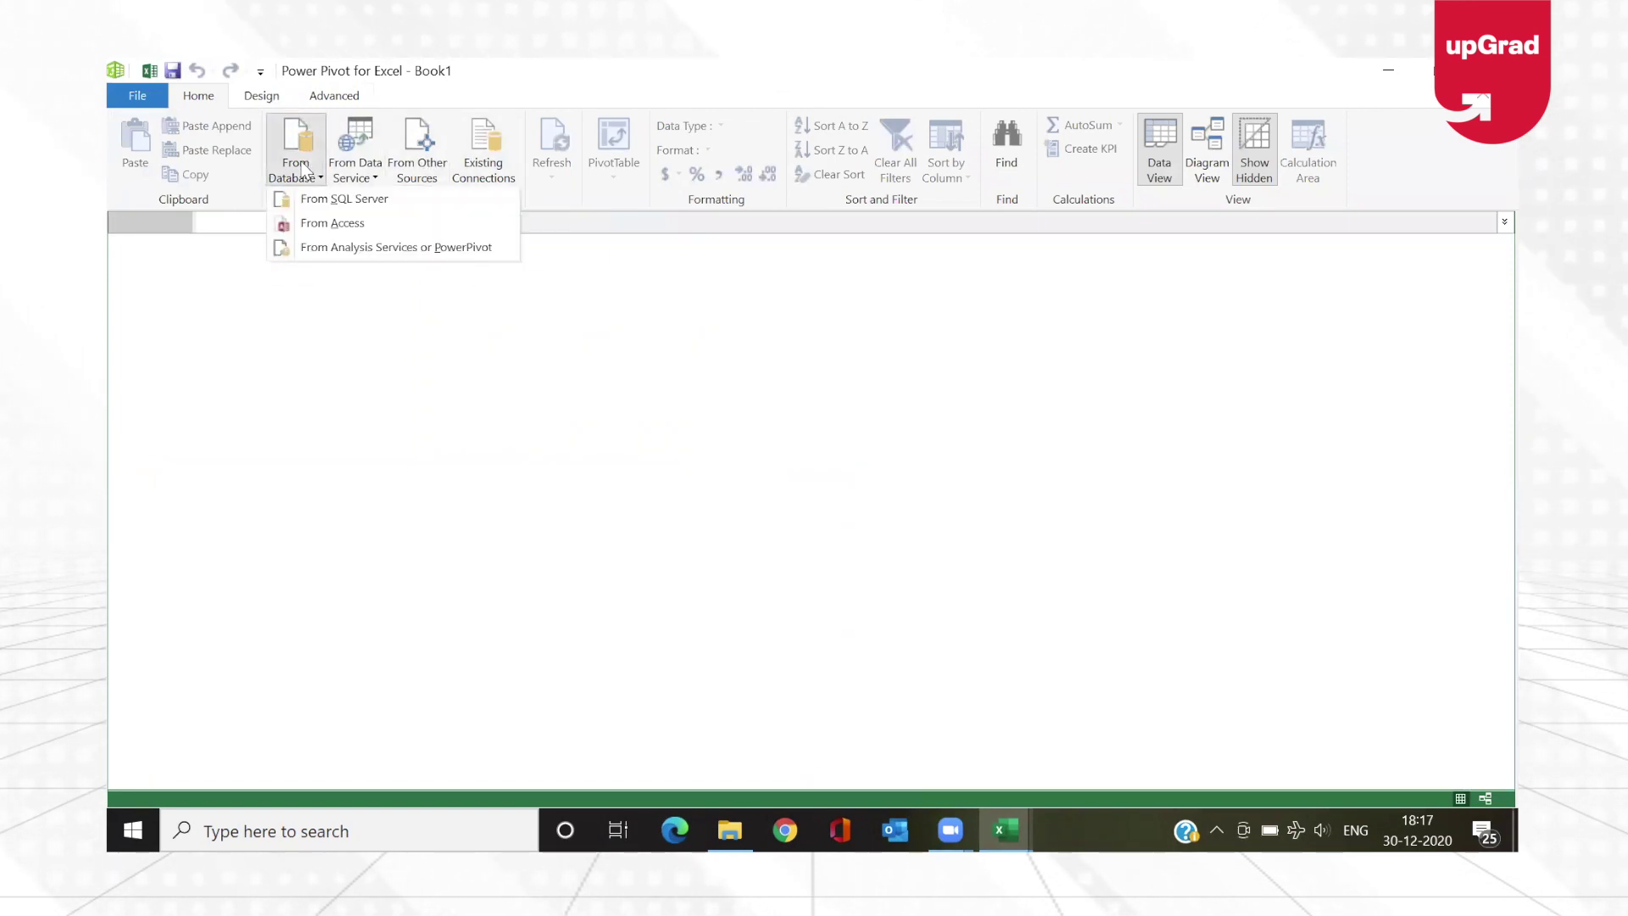
left_click(367, 178)
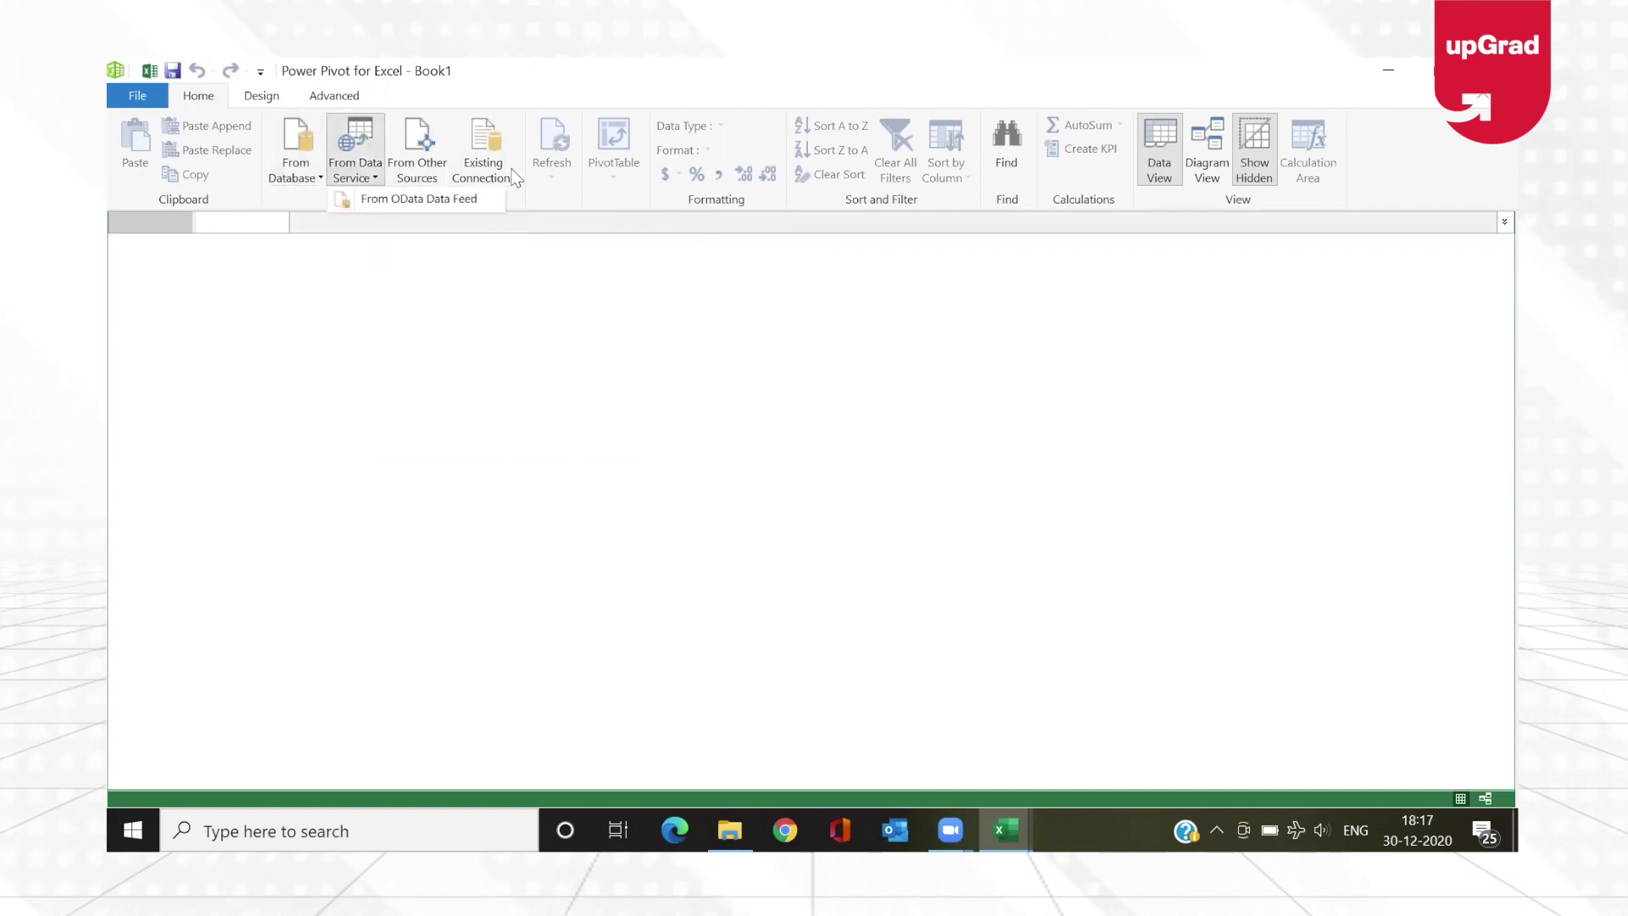
left_click(538, 218)
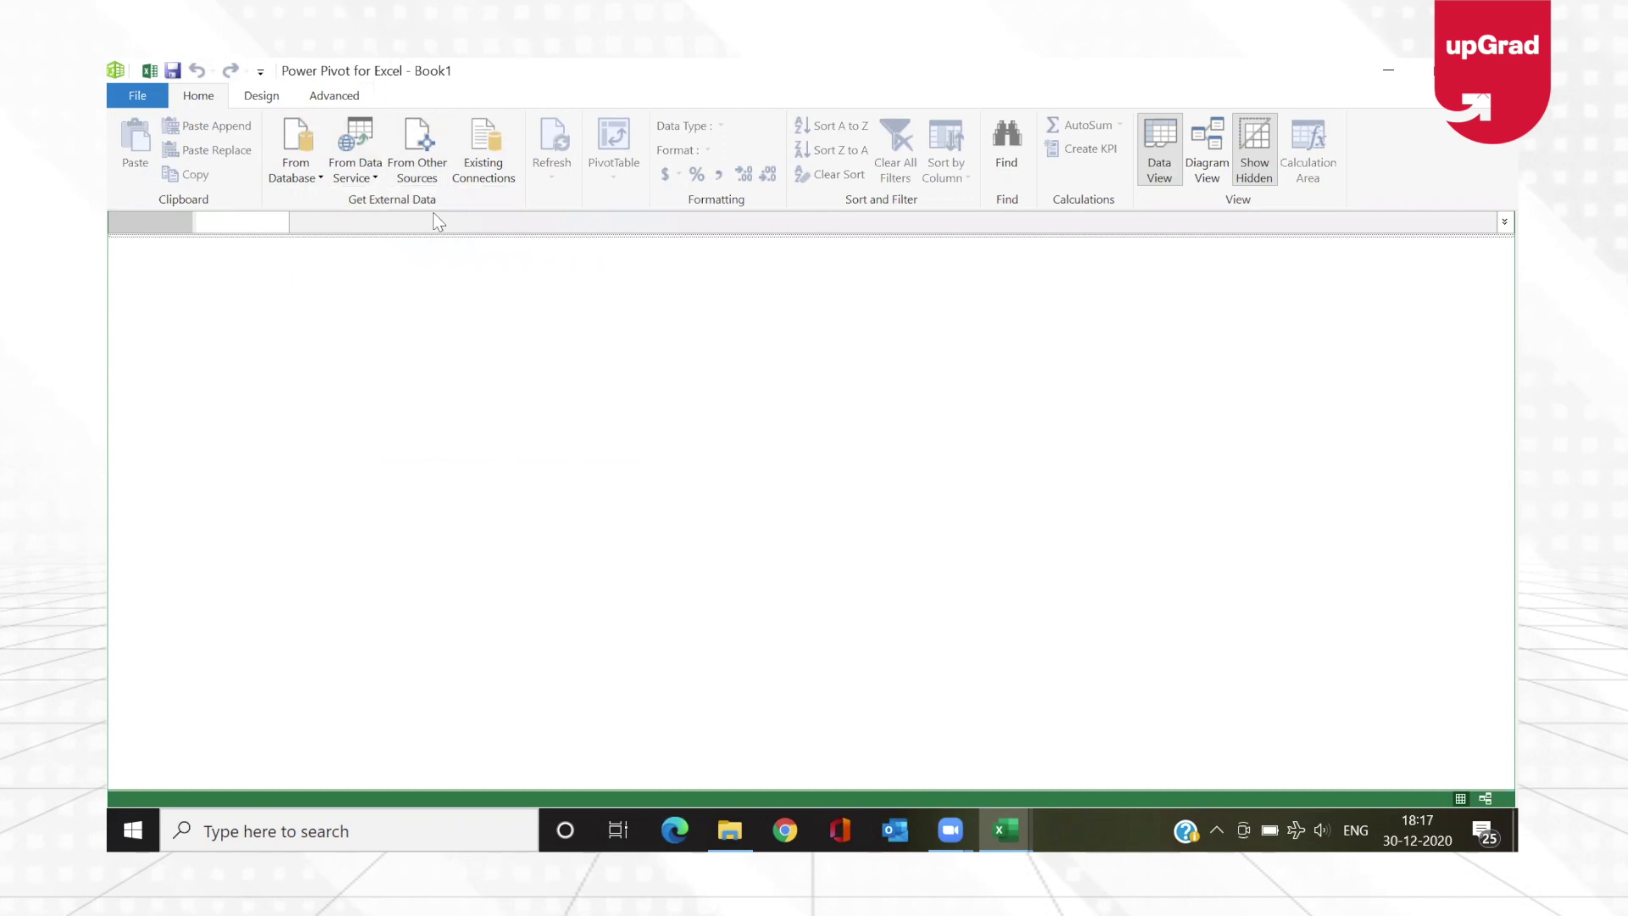
- Start a table import from other sources in Power Pivot, using Excel File as the data source type
left_click(434, 162)
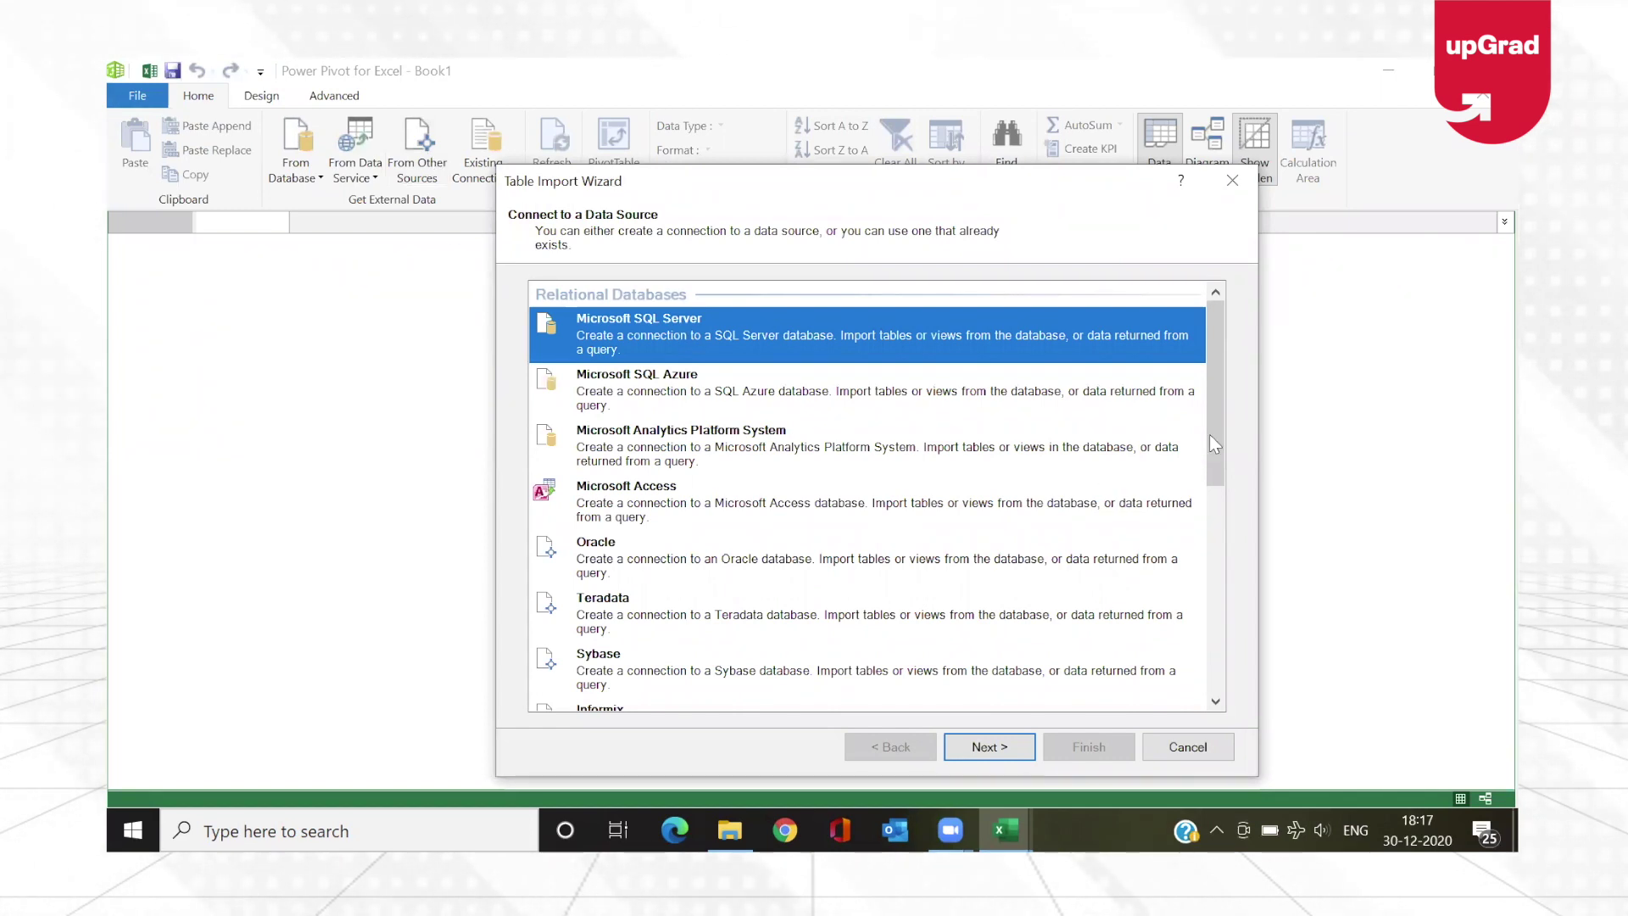
left_click_drag(1218, 450, 1219, 657)
left_click(622, 619)
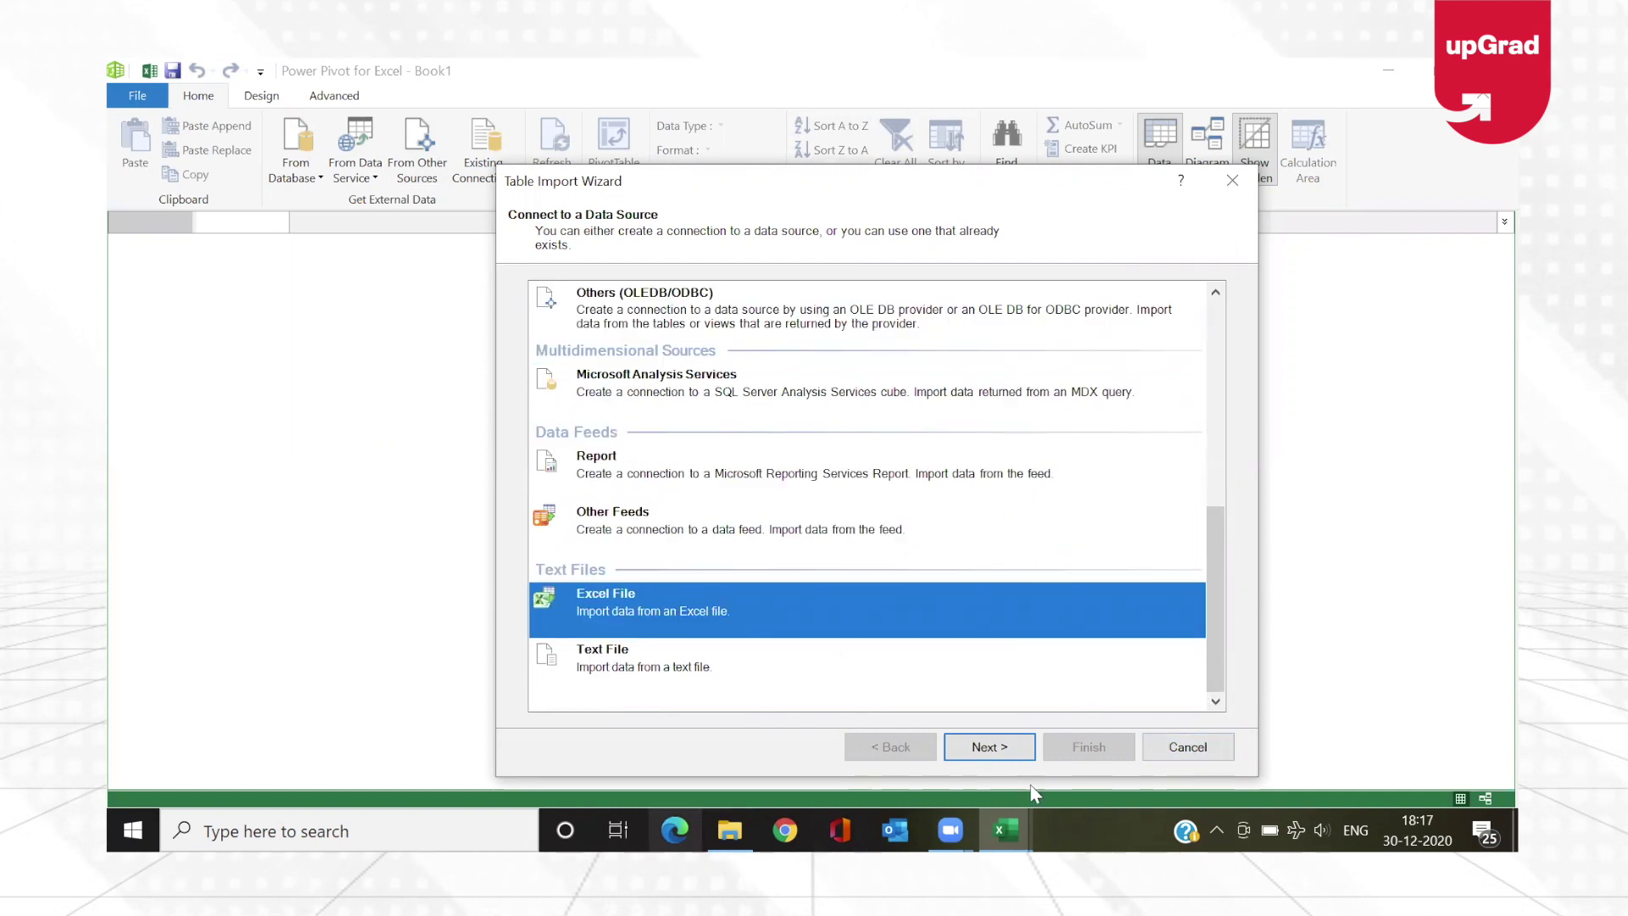
left_click(1022, 753)
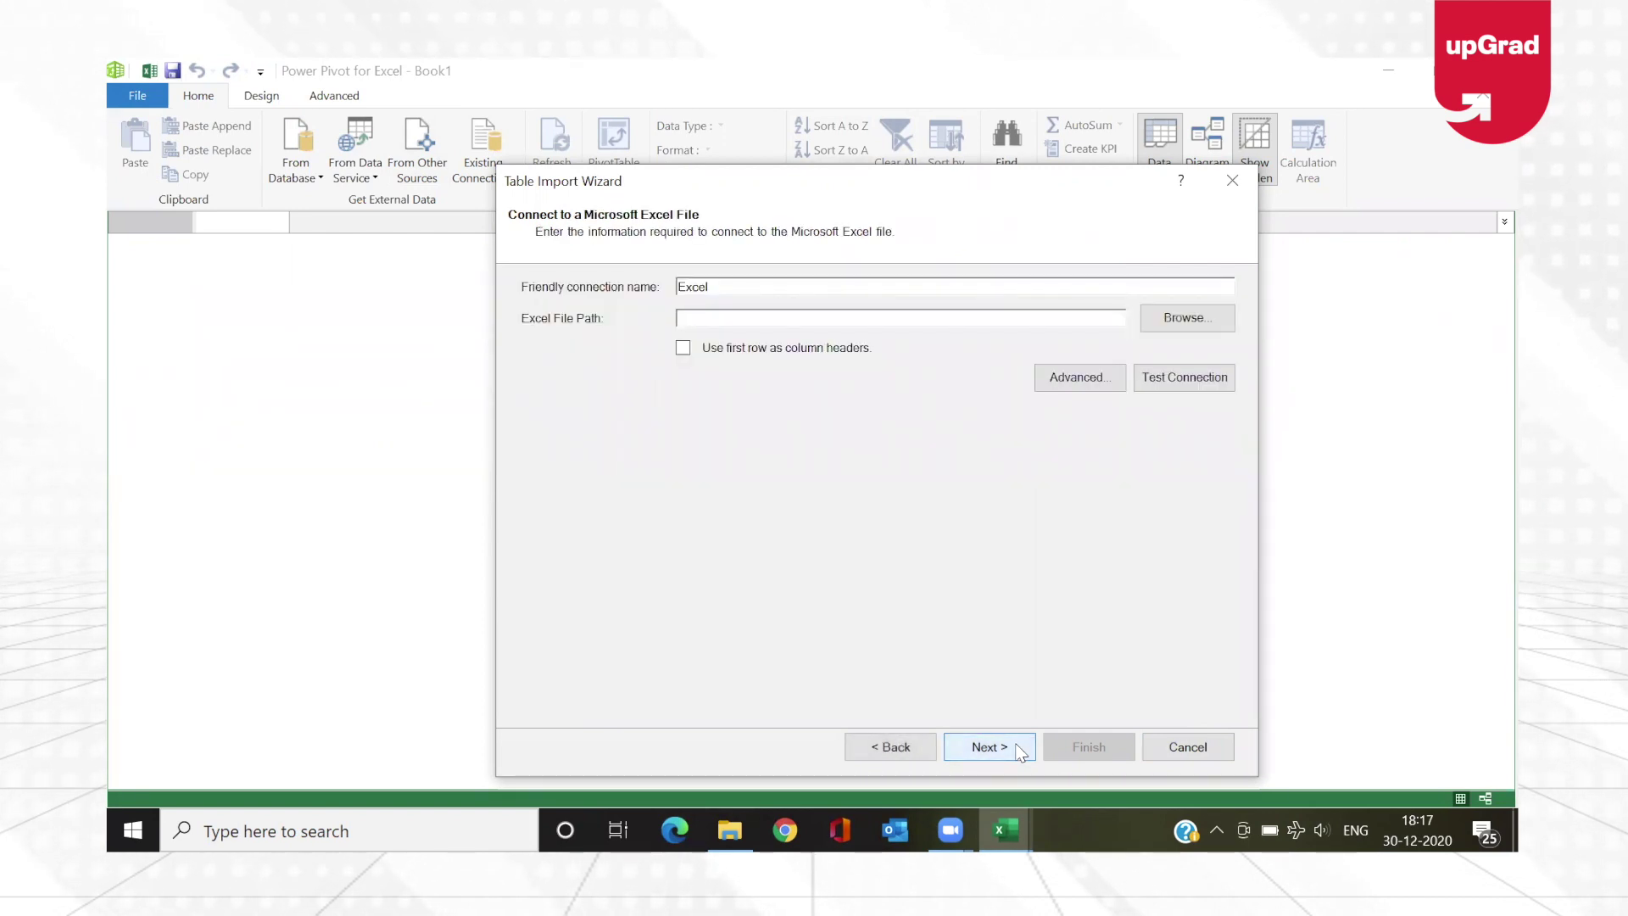
- Select the Database 7 workbook from the 20 Nov 2019 folder on USB Drive (F:) as the Excel file to import
left_click(1164, 329)
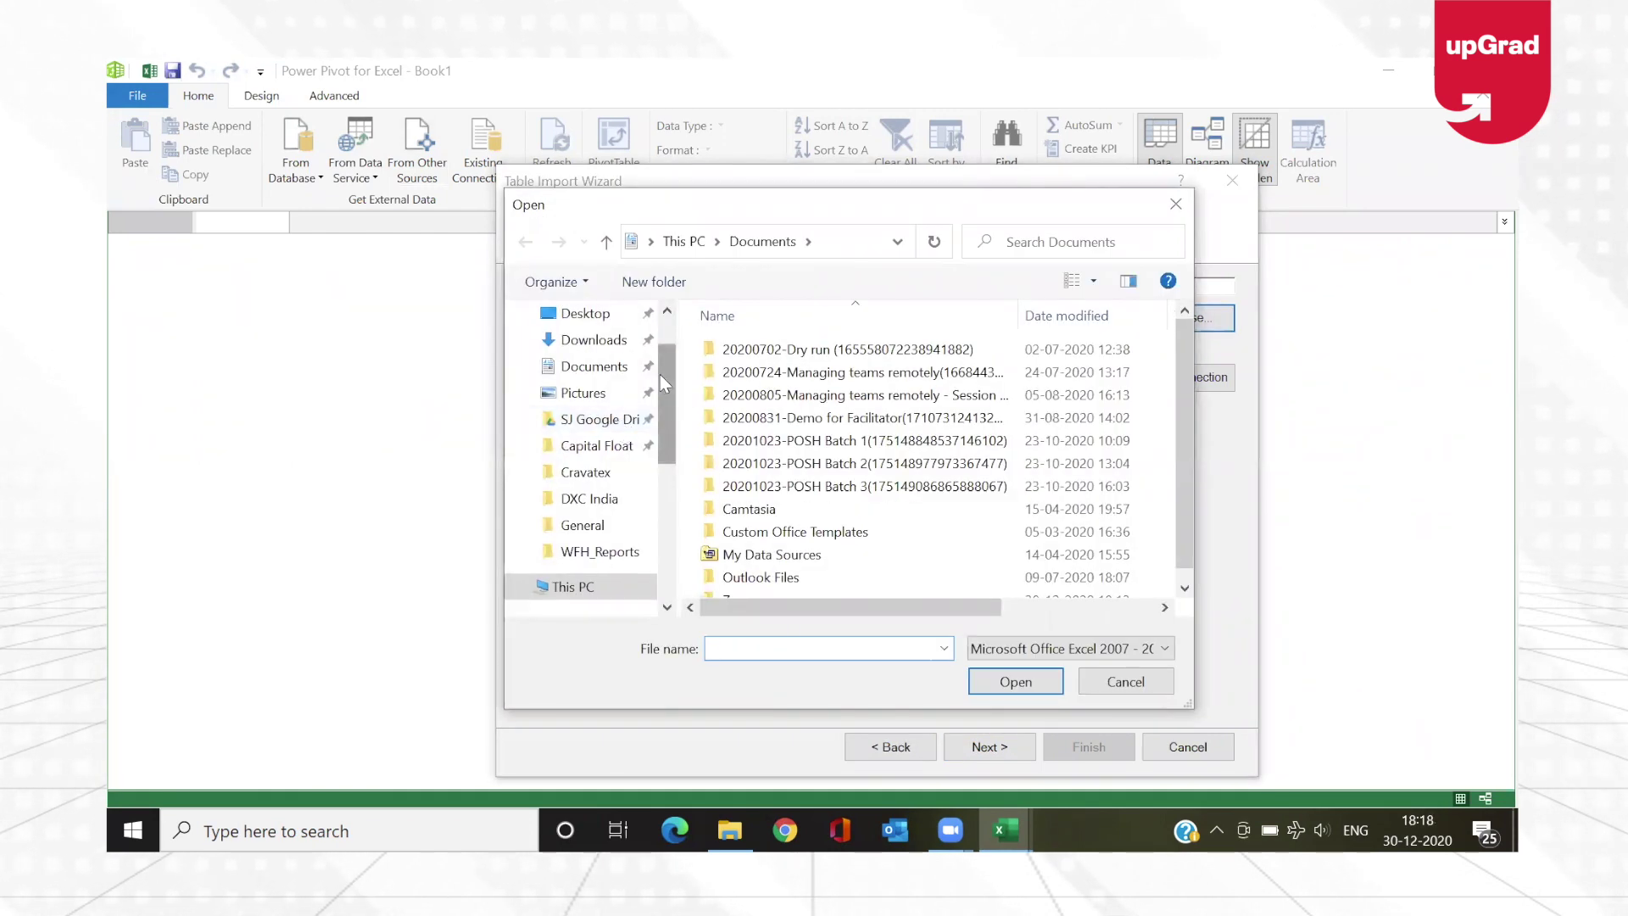
scroll(662, 386, "down", 2)
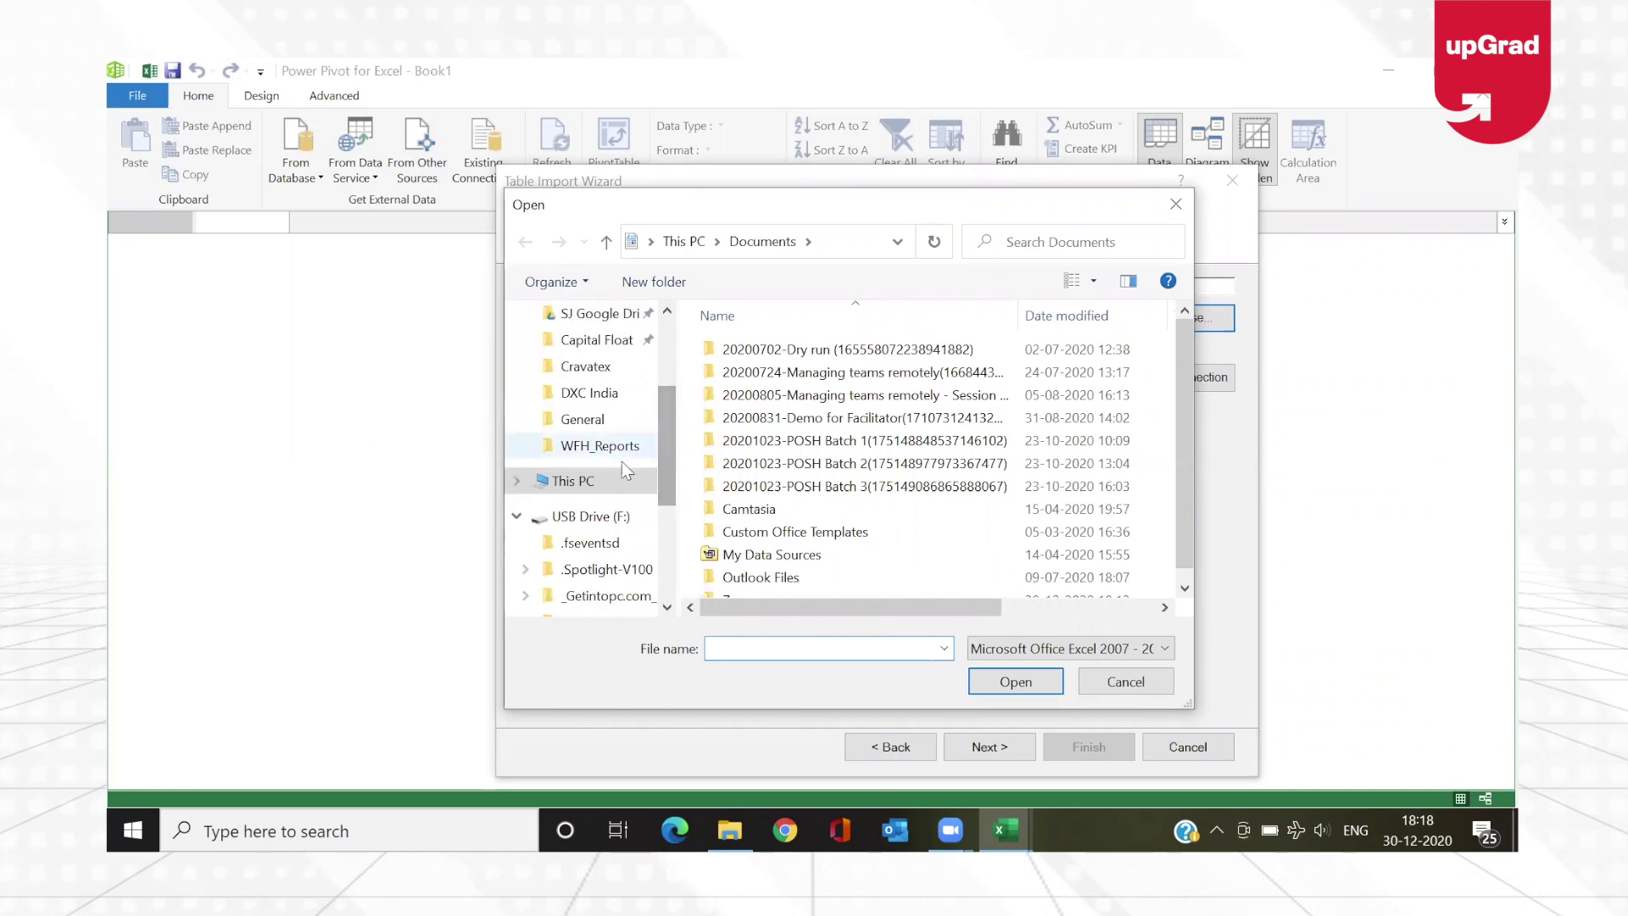
left_click(585, 517)
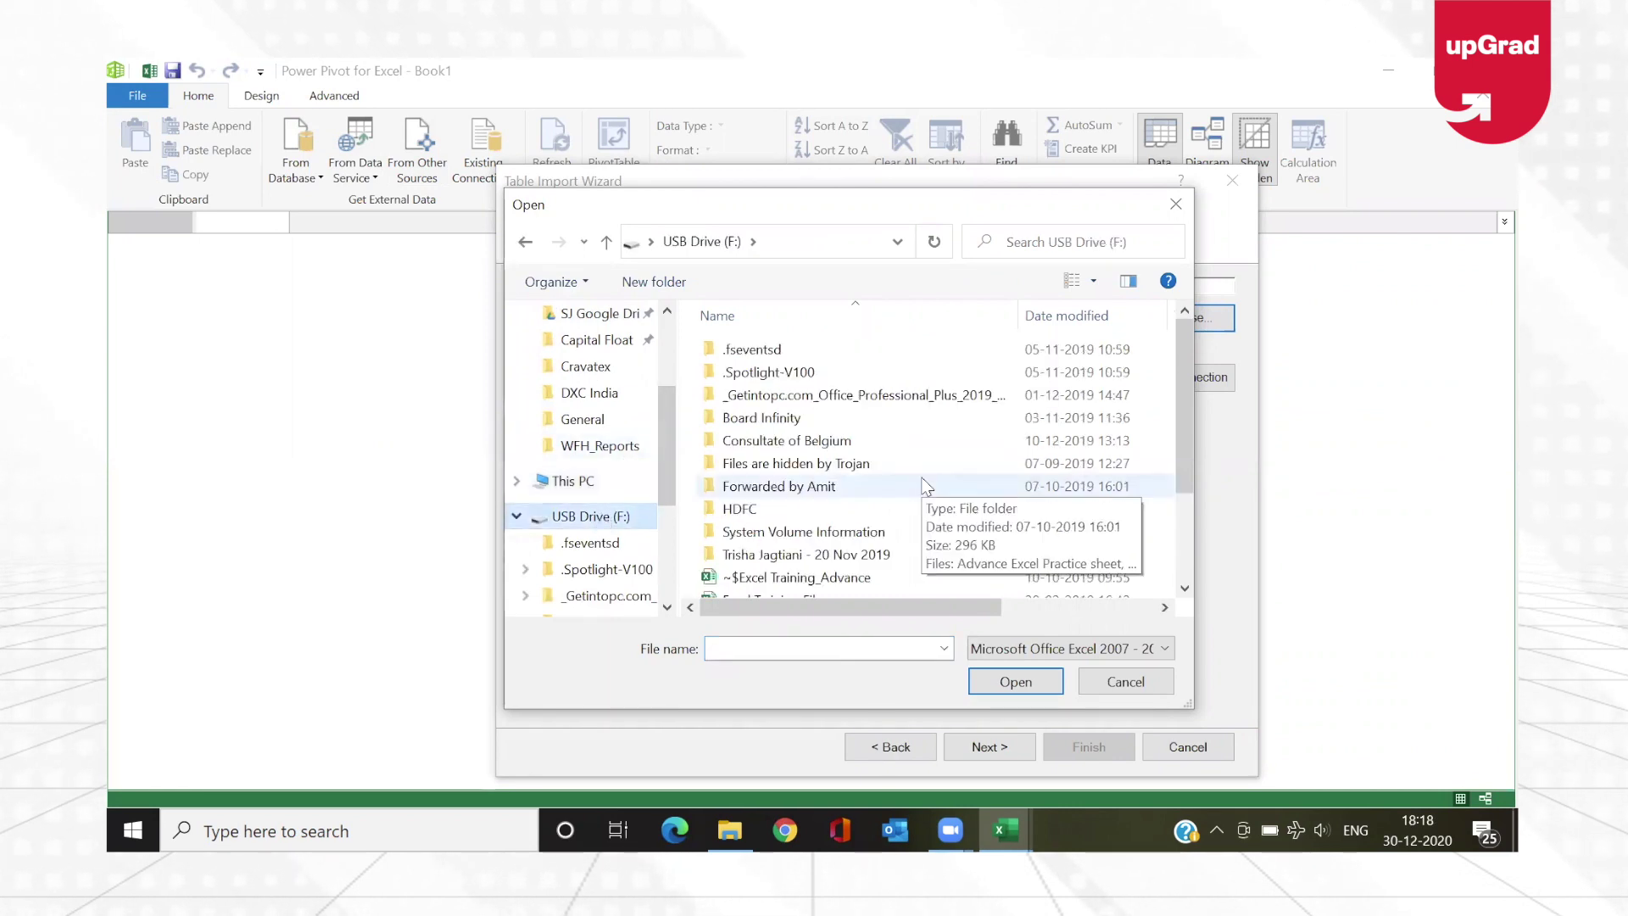
double_click(879, 560)
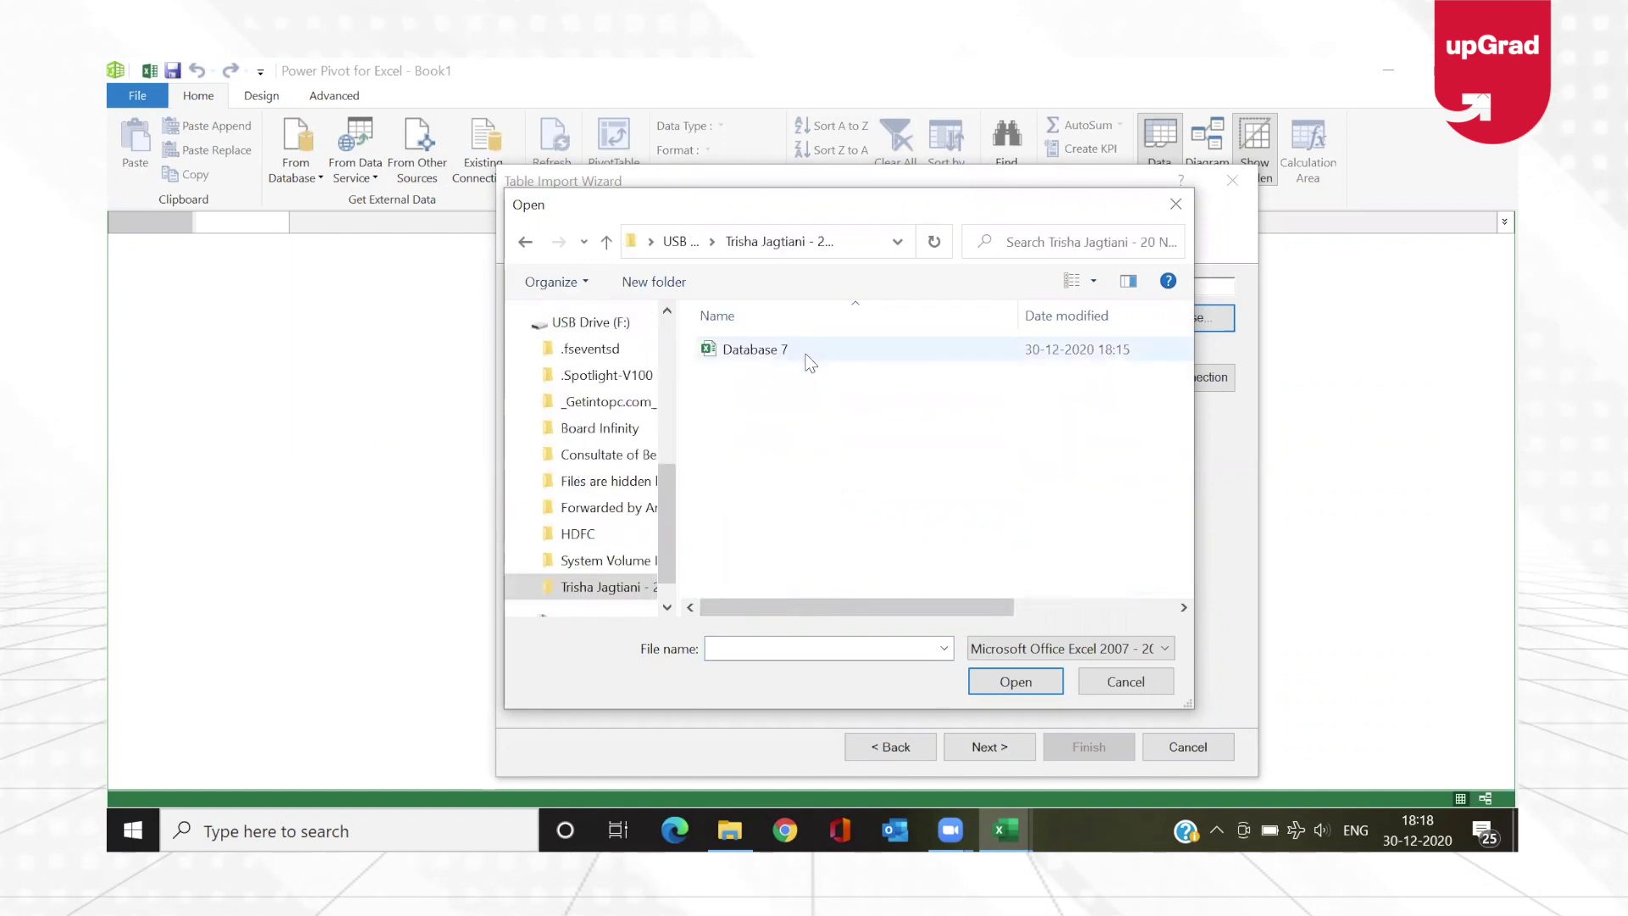
left_click(810, 362)
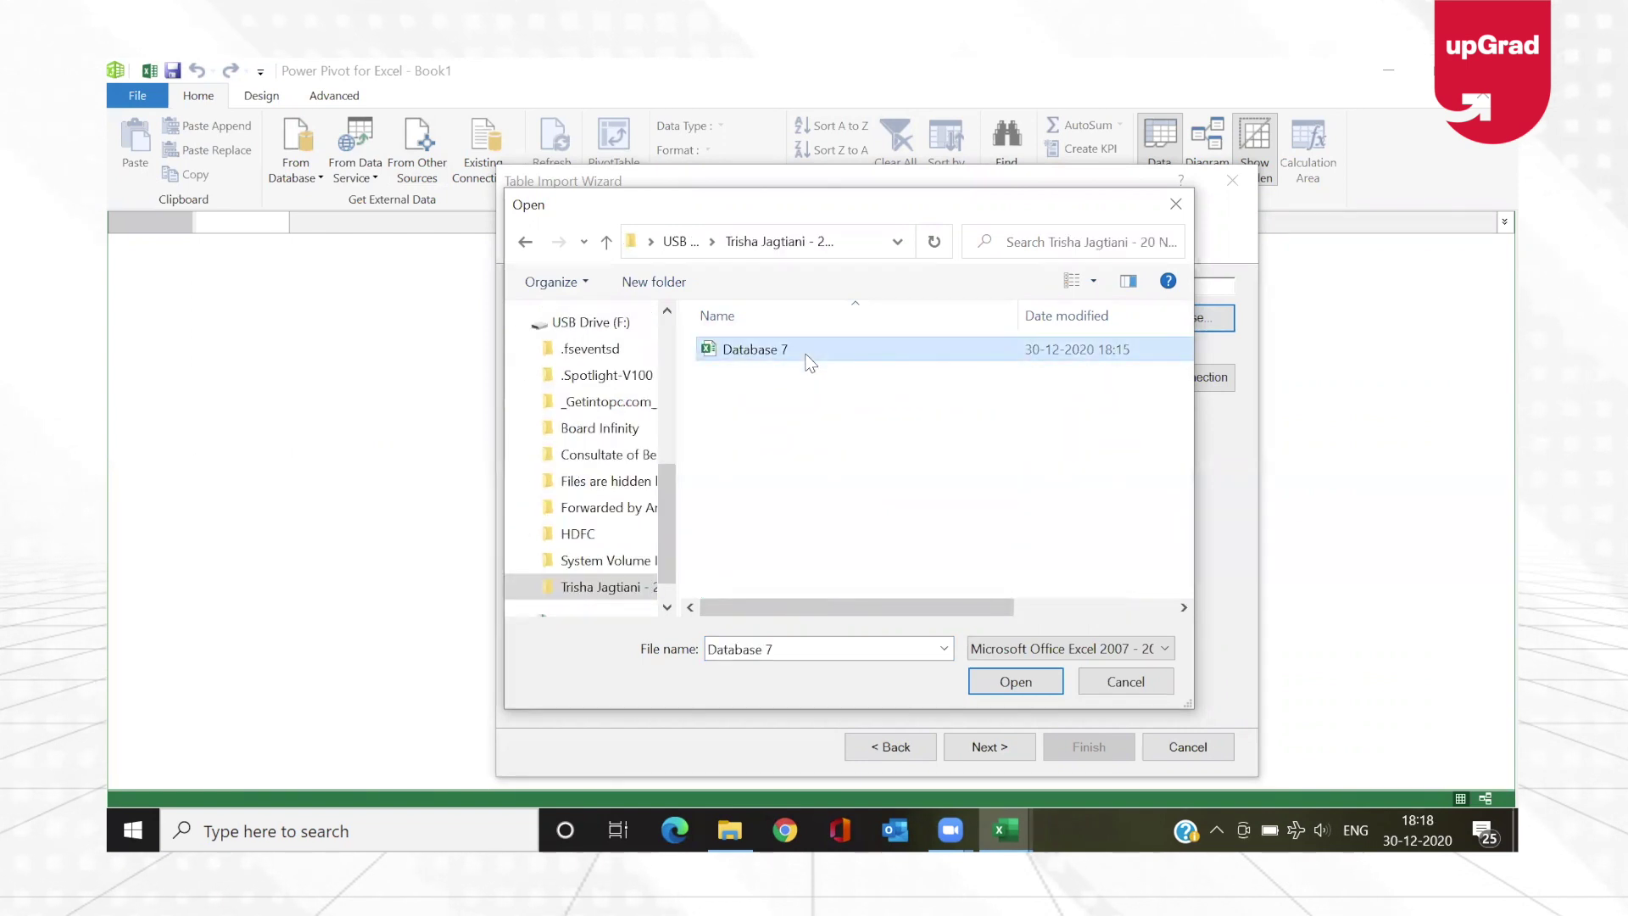
left_click(1009, 690)
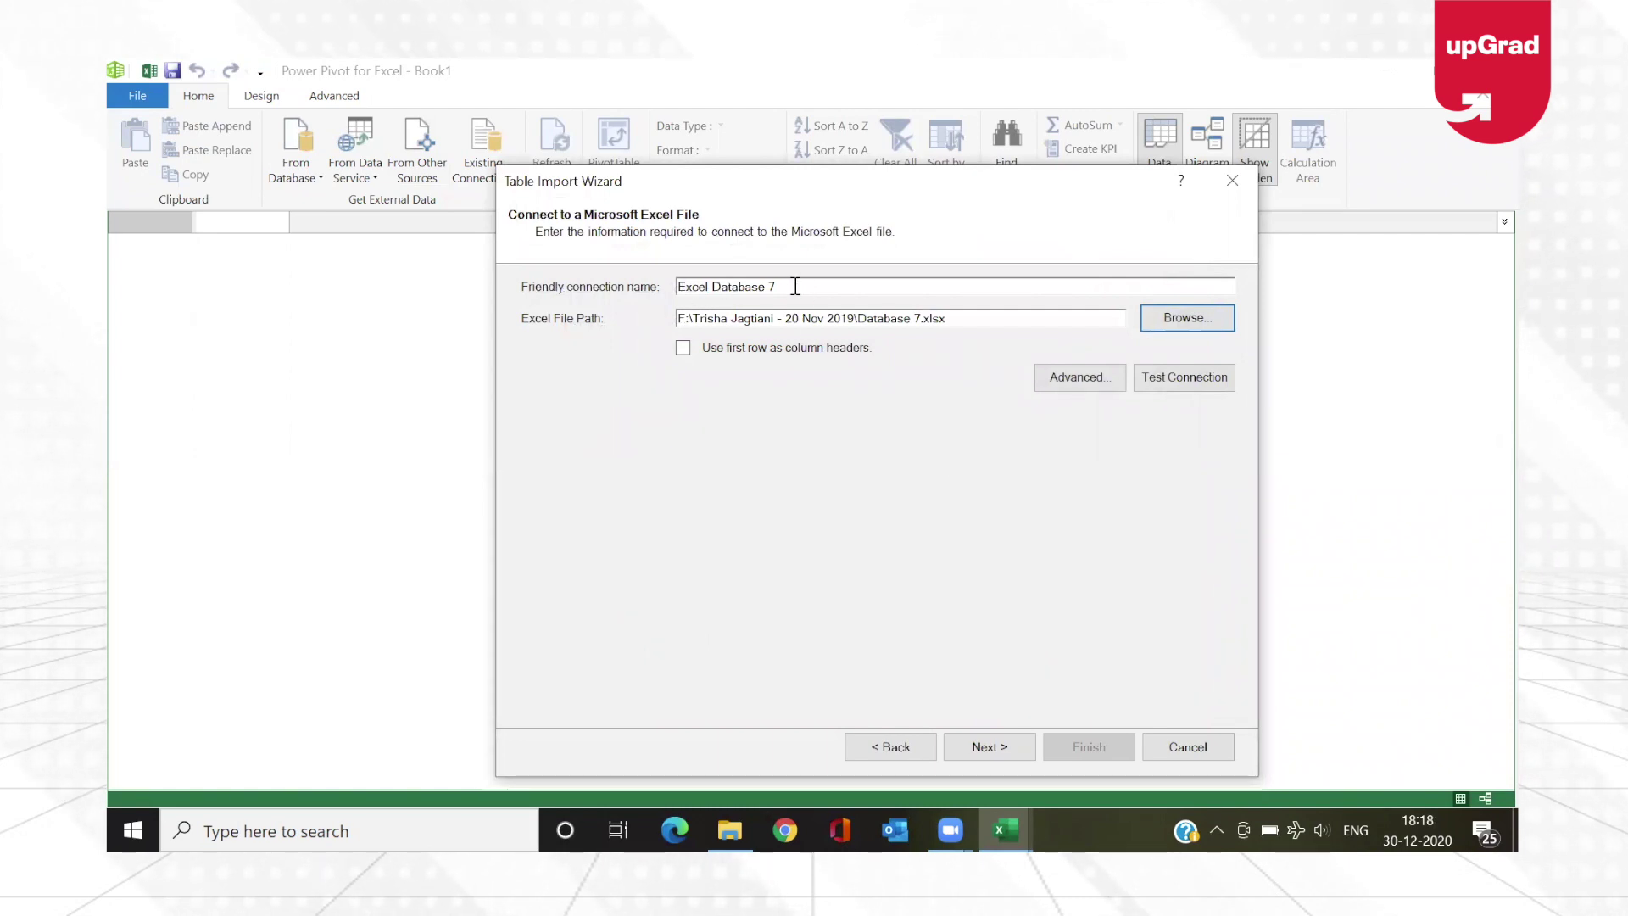
- Continue to the table selection and preview the Dashboard Data table, widening its first columns to inspect the headers and values
left_click(986, 751)
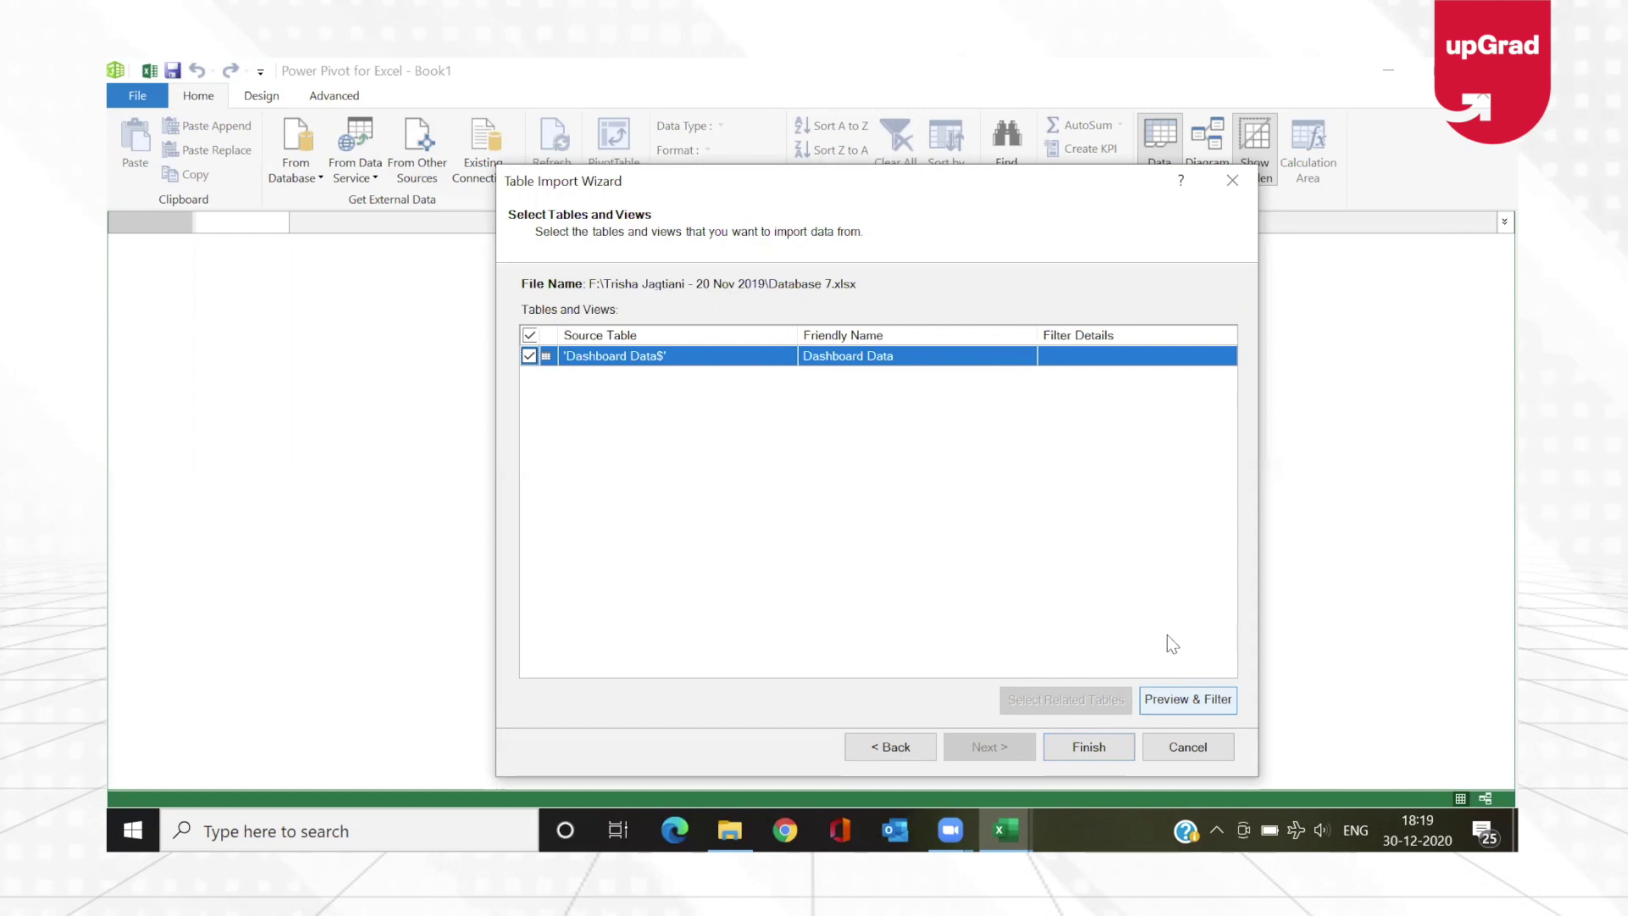
left_click(1191, 700)
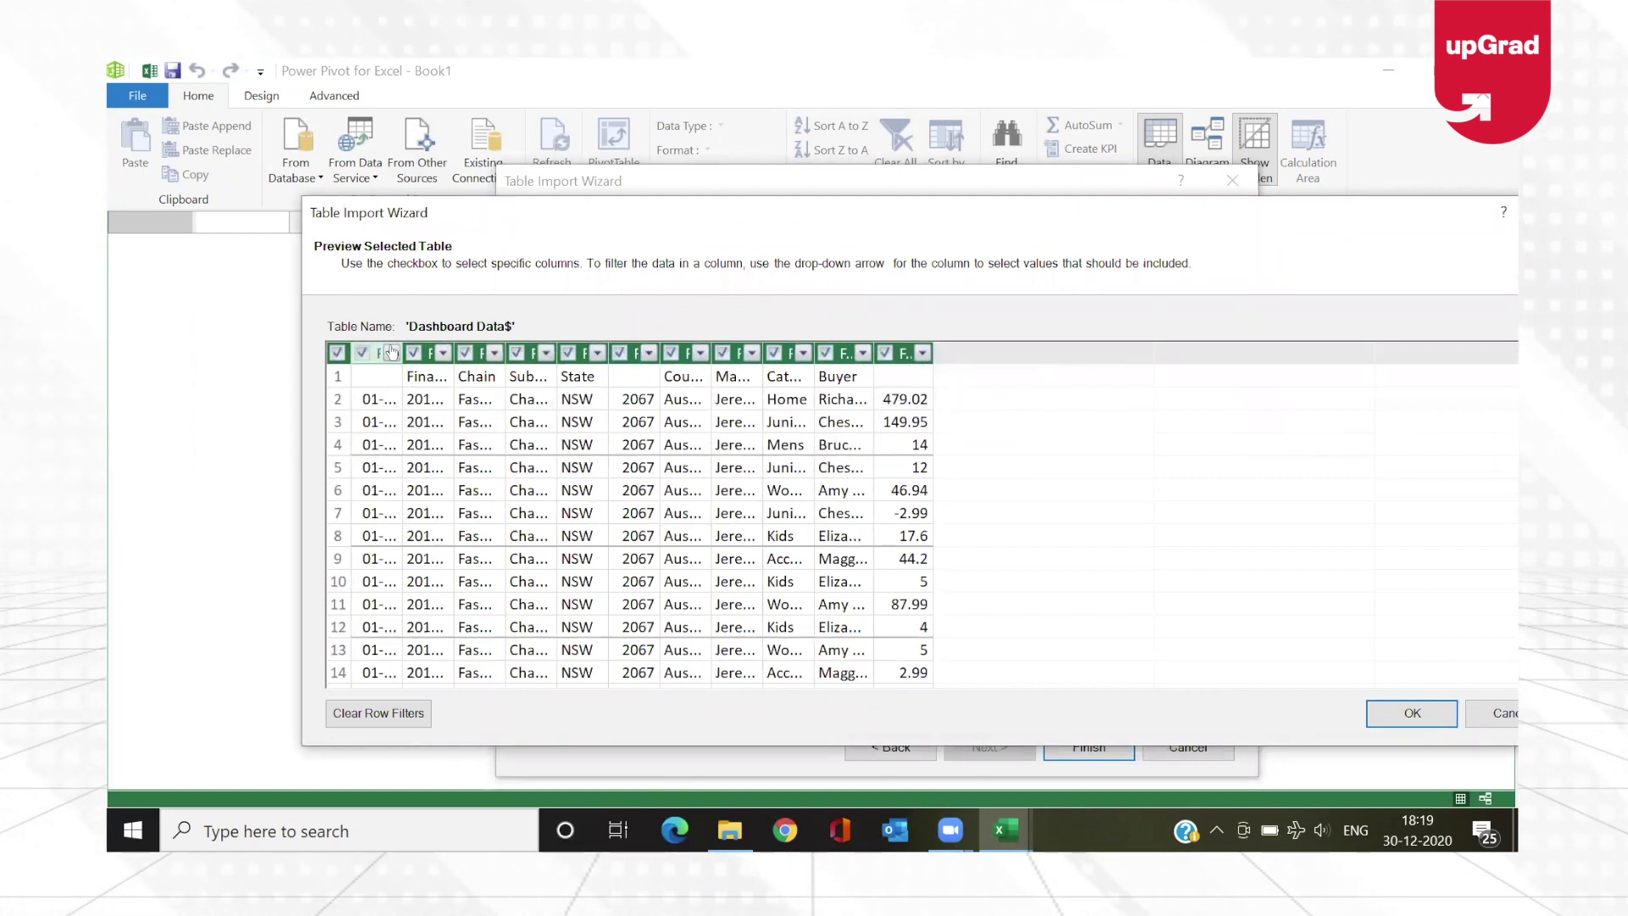
left_click_drag(402, 353, 544, 351)
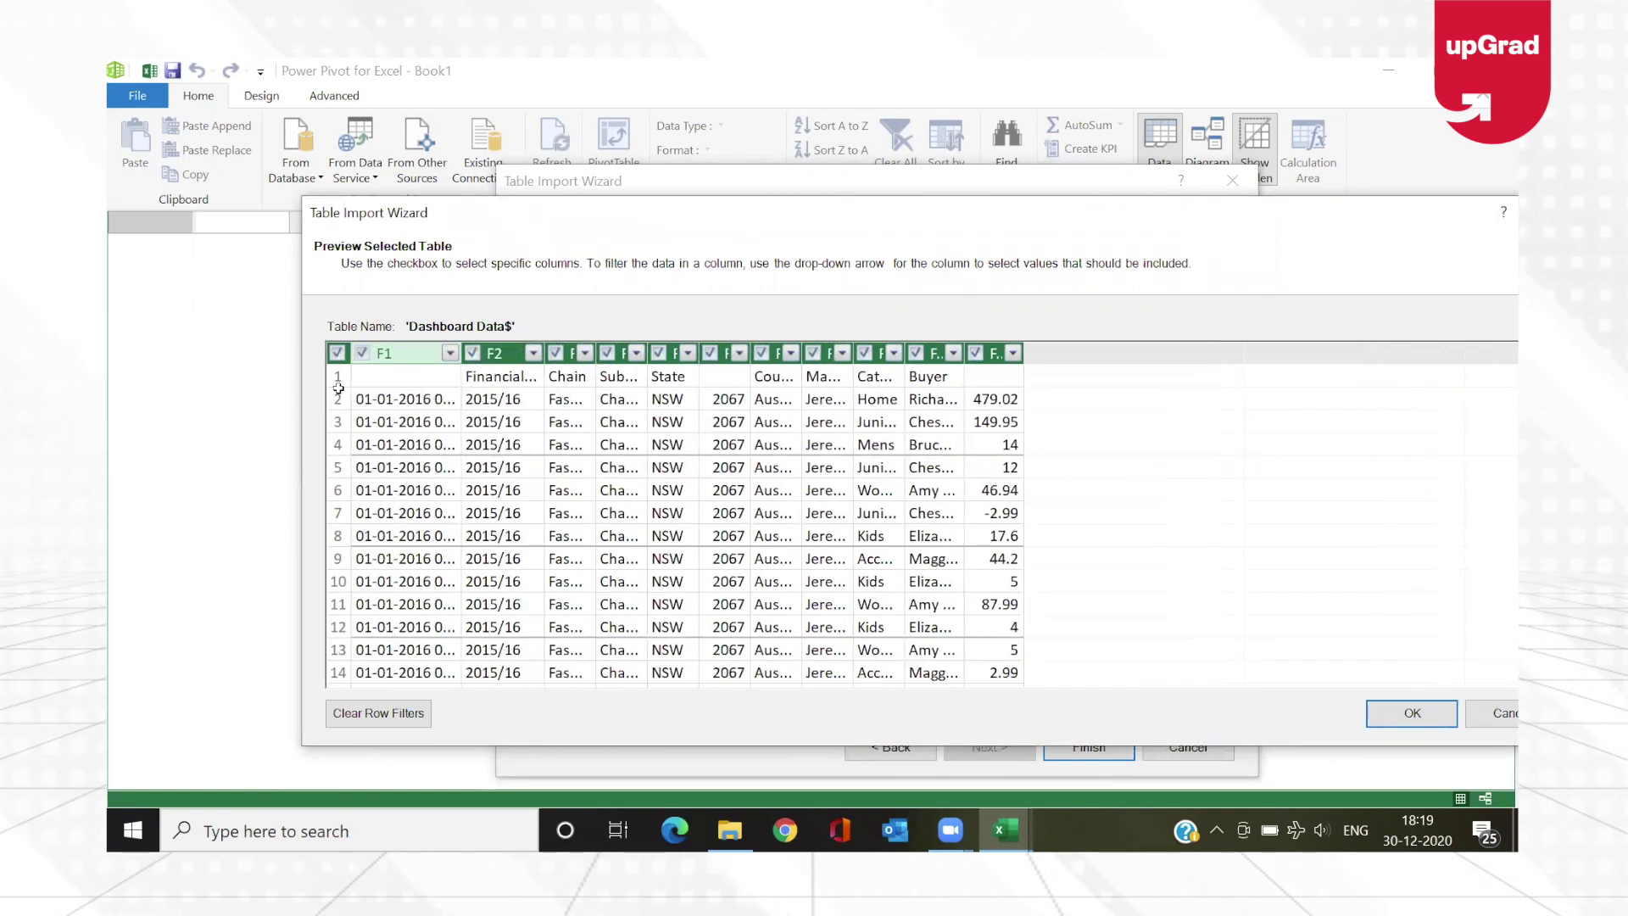
left_click(1483, 716)
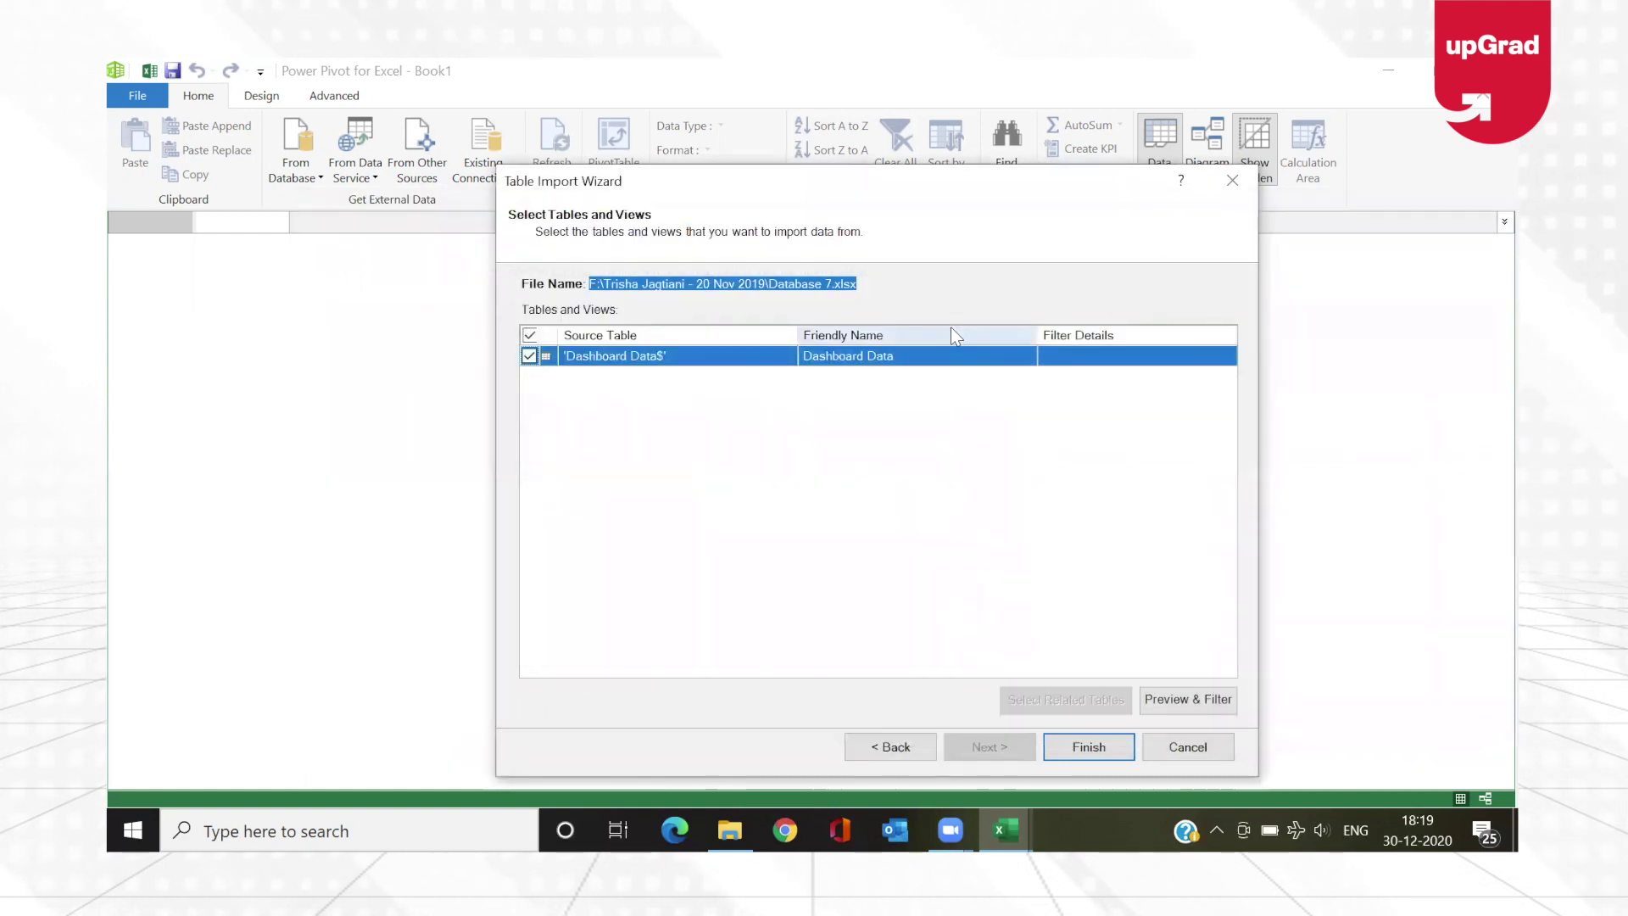
- Return to the Excel file connection settings, enable using the first row as column headers, and continue to the table selection
left_click(908, 746)
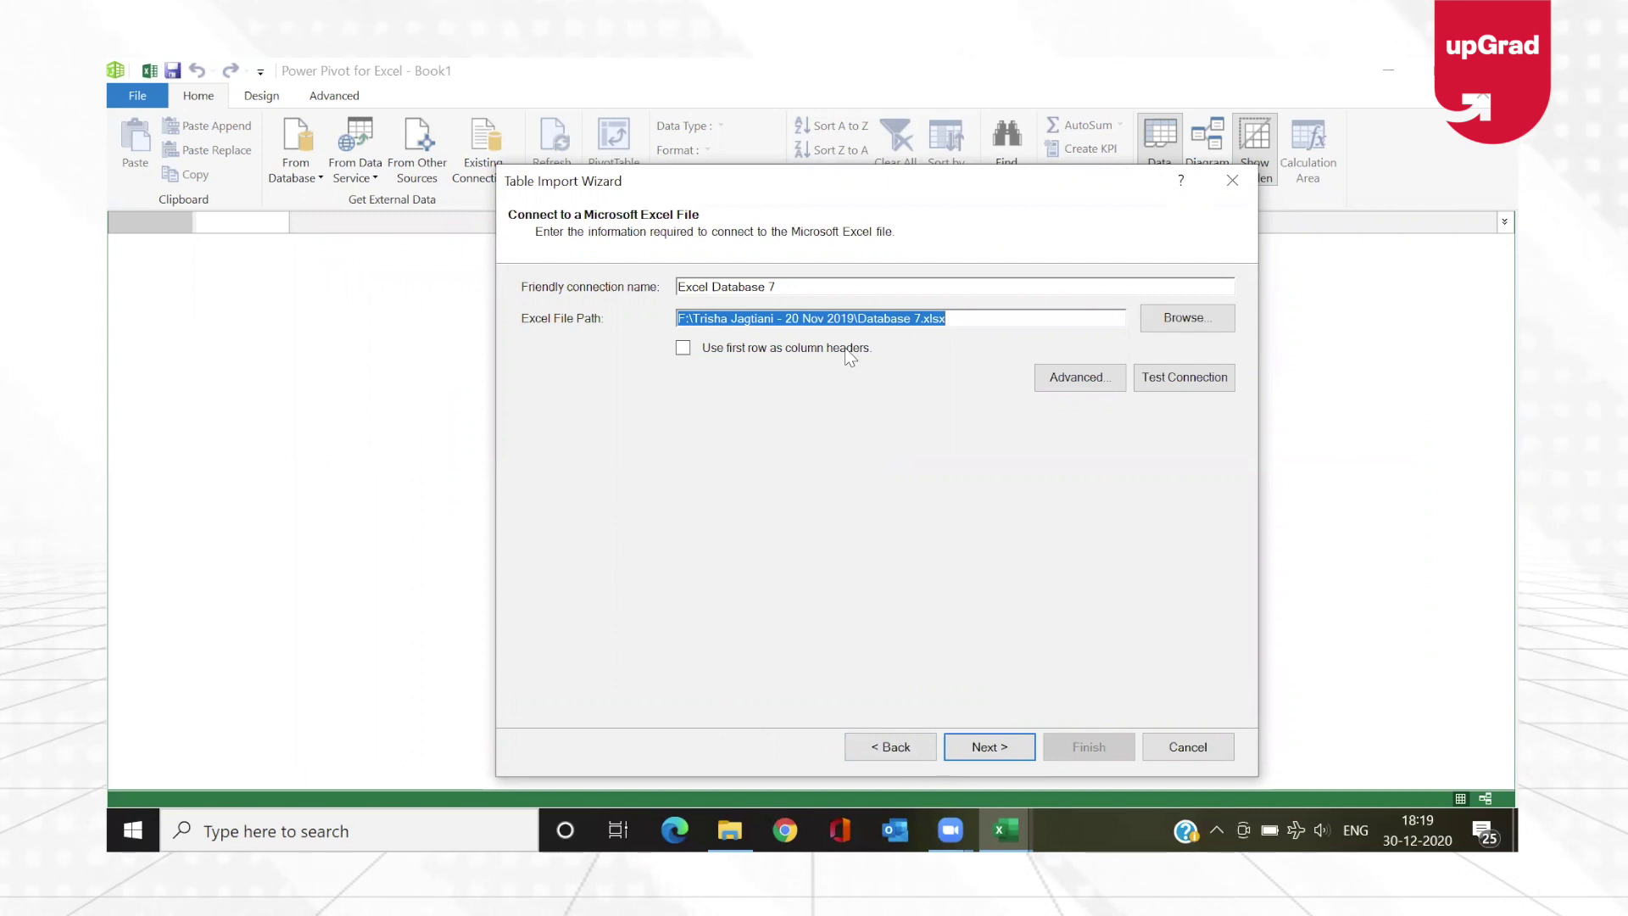
left_click(685, 349)
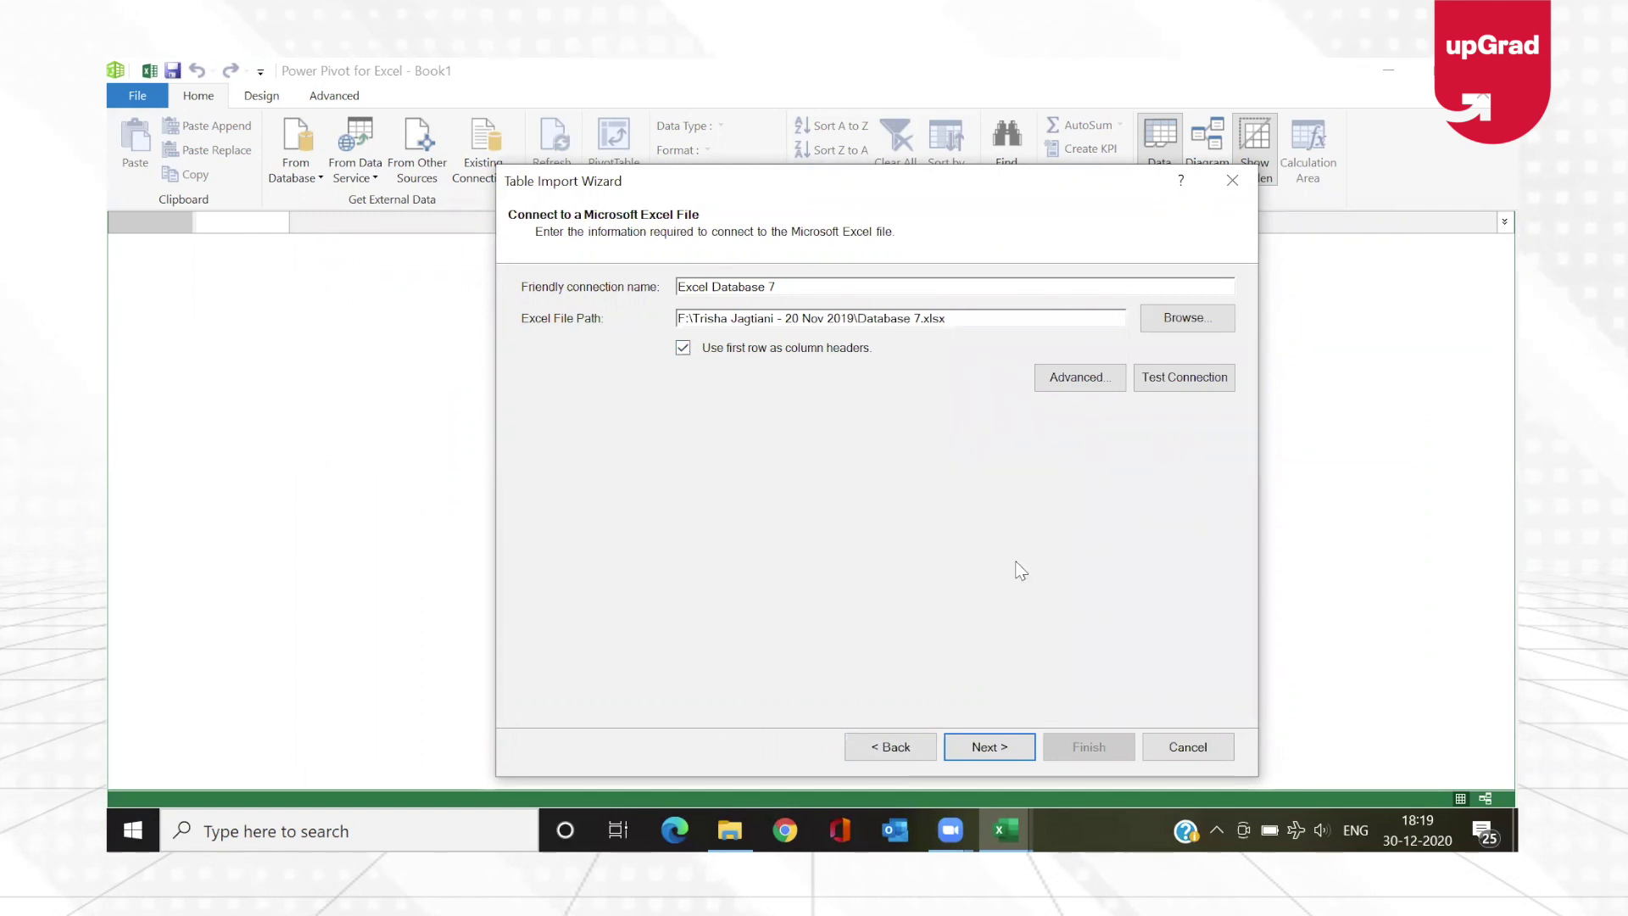
left_click(1006, 747)
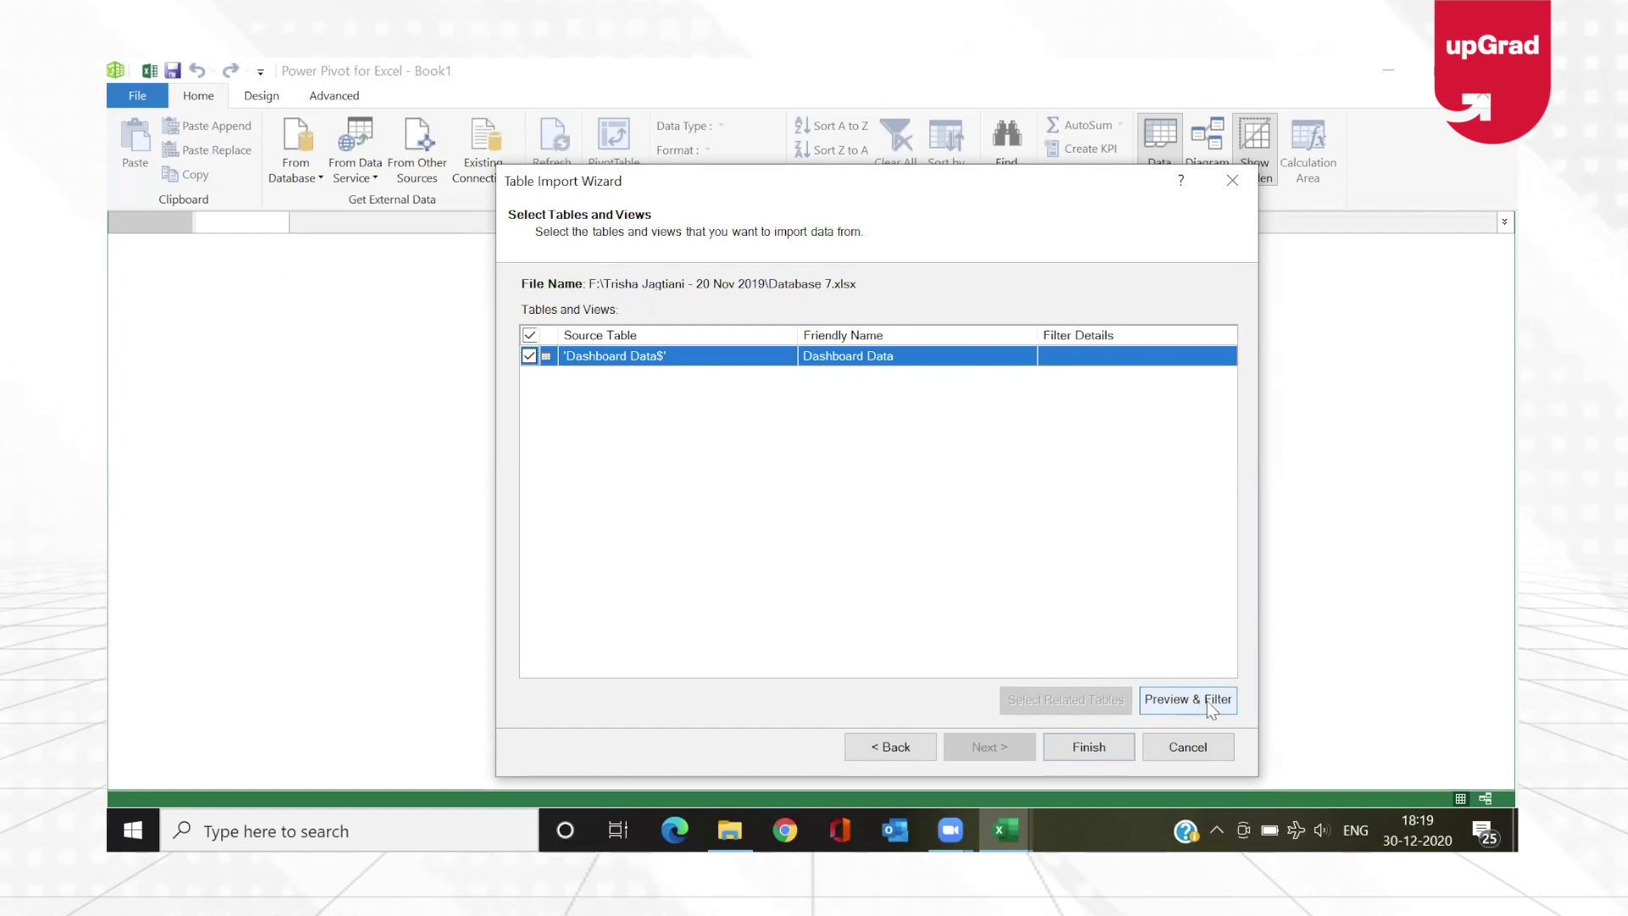
- Preview the Dashboard Data table again, widen the Chain column, and review the Category filter values without applying a filter
left_click(1207, 701)
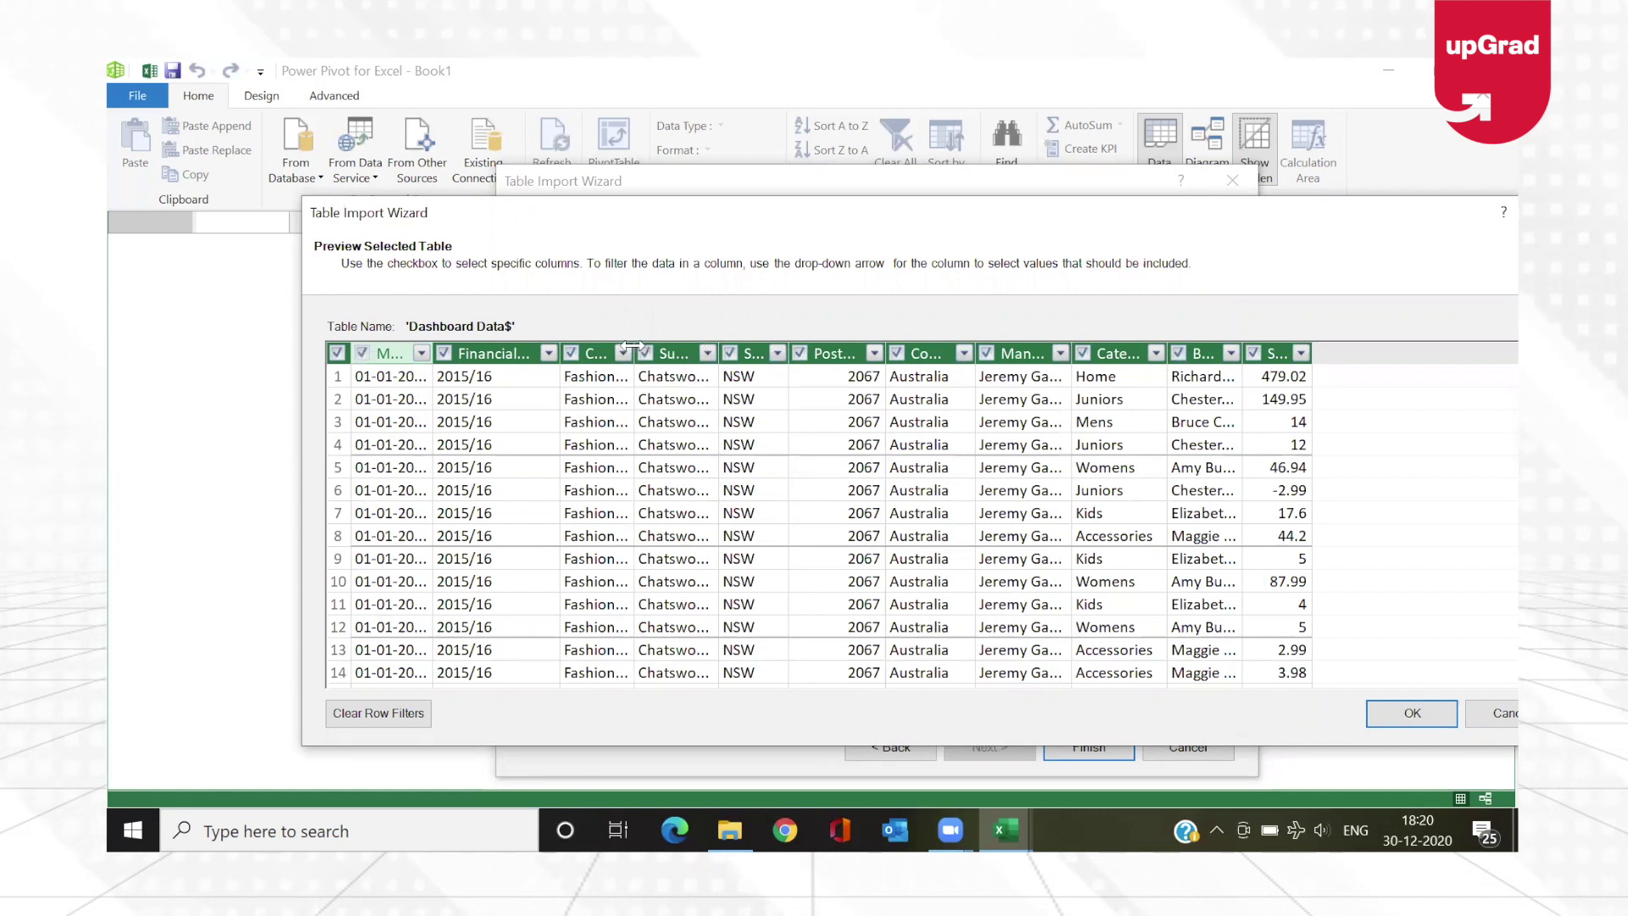
left_click_drag(661, 348, 665, 349)
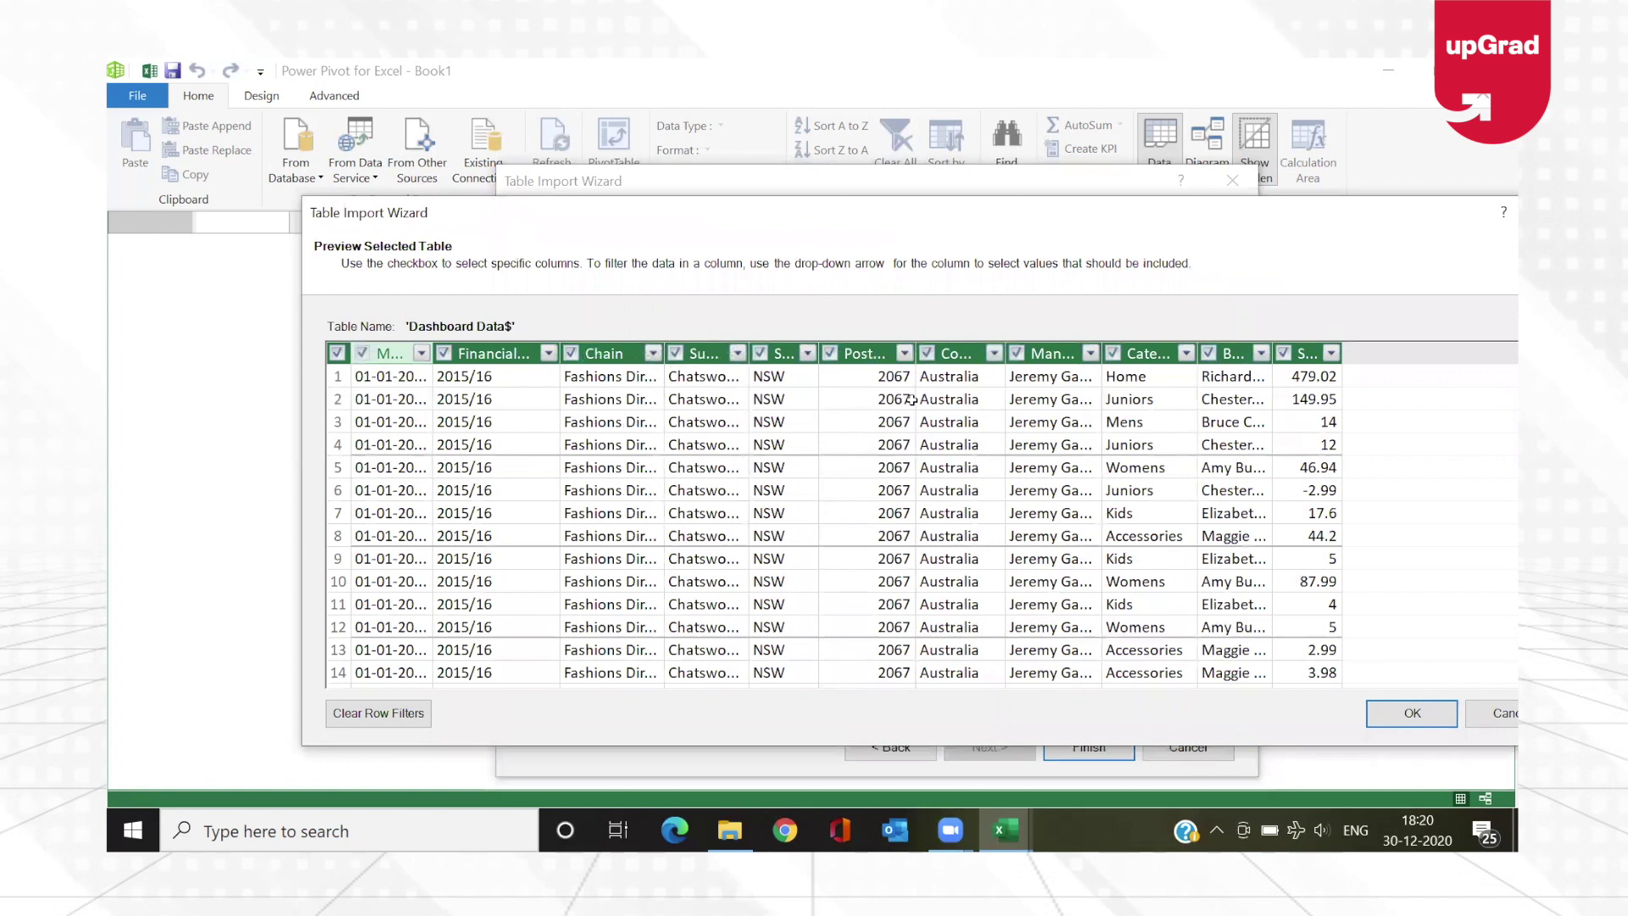
left_click(1185, 353)
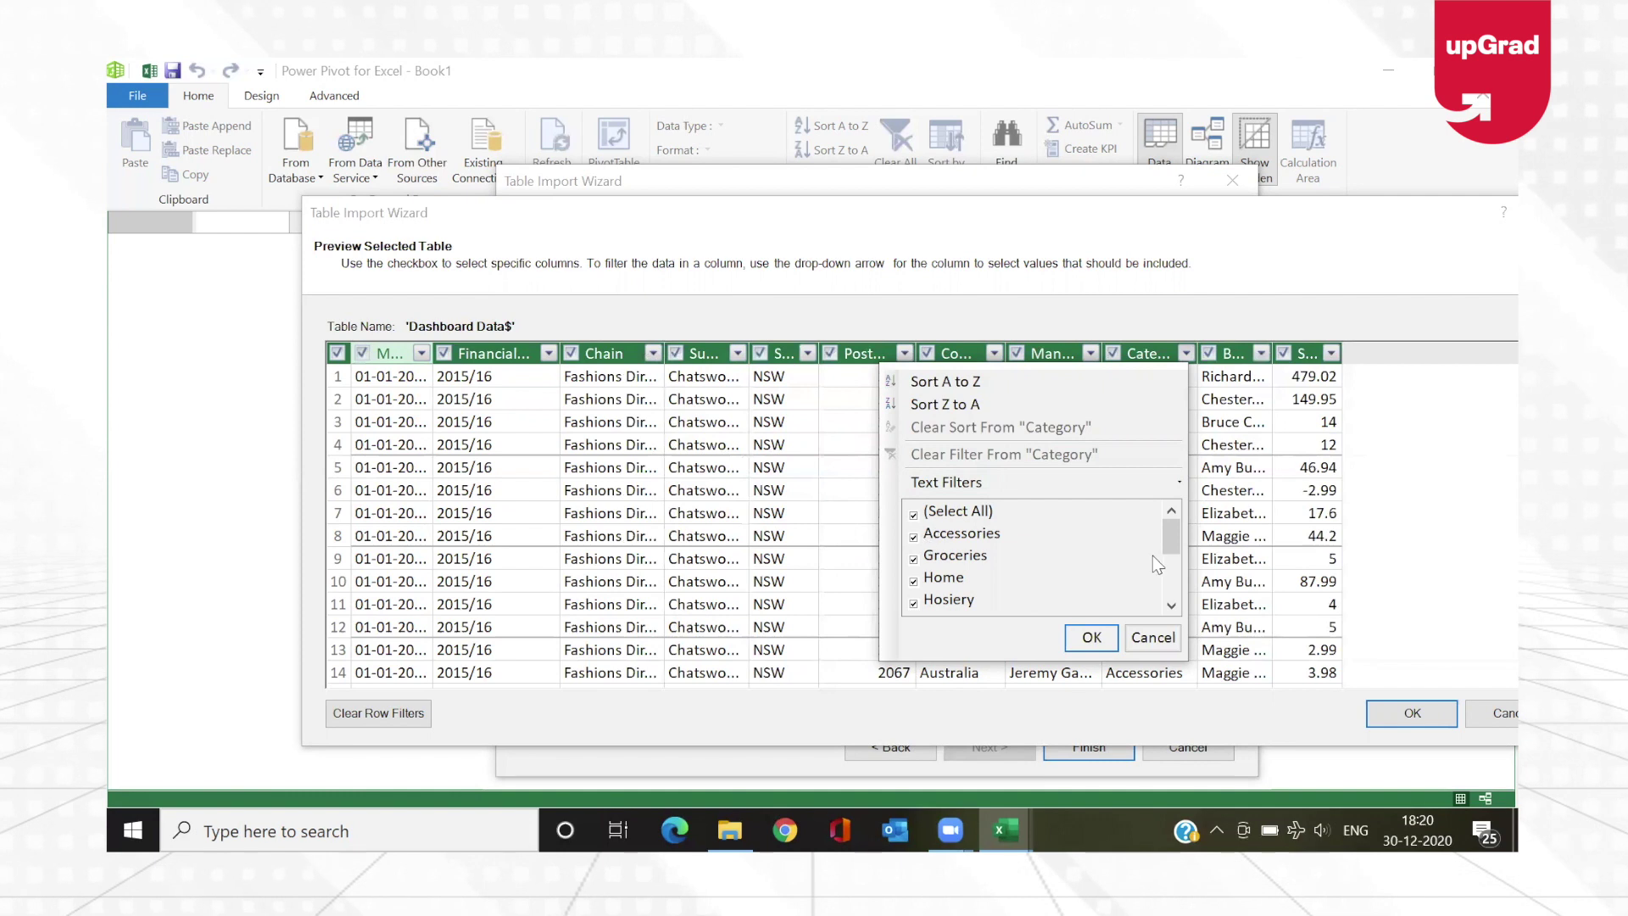
left_click_drag(1175, 547, 1178, 604)
scroll(1179, 599, "up", 2)
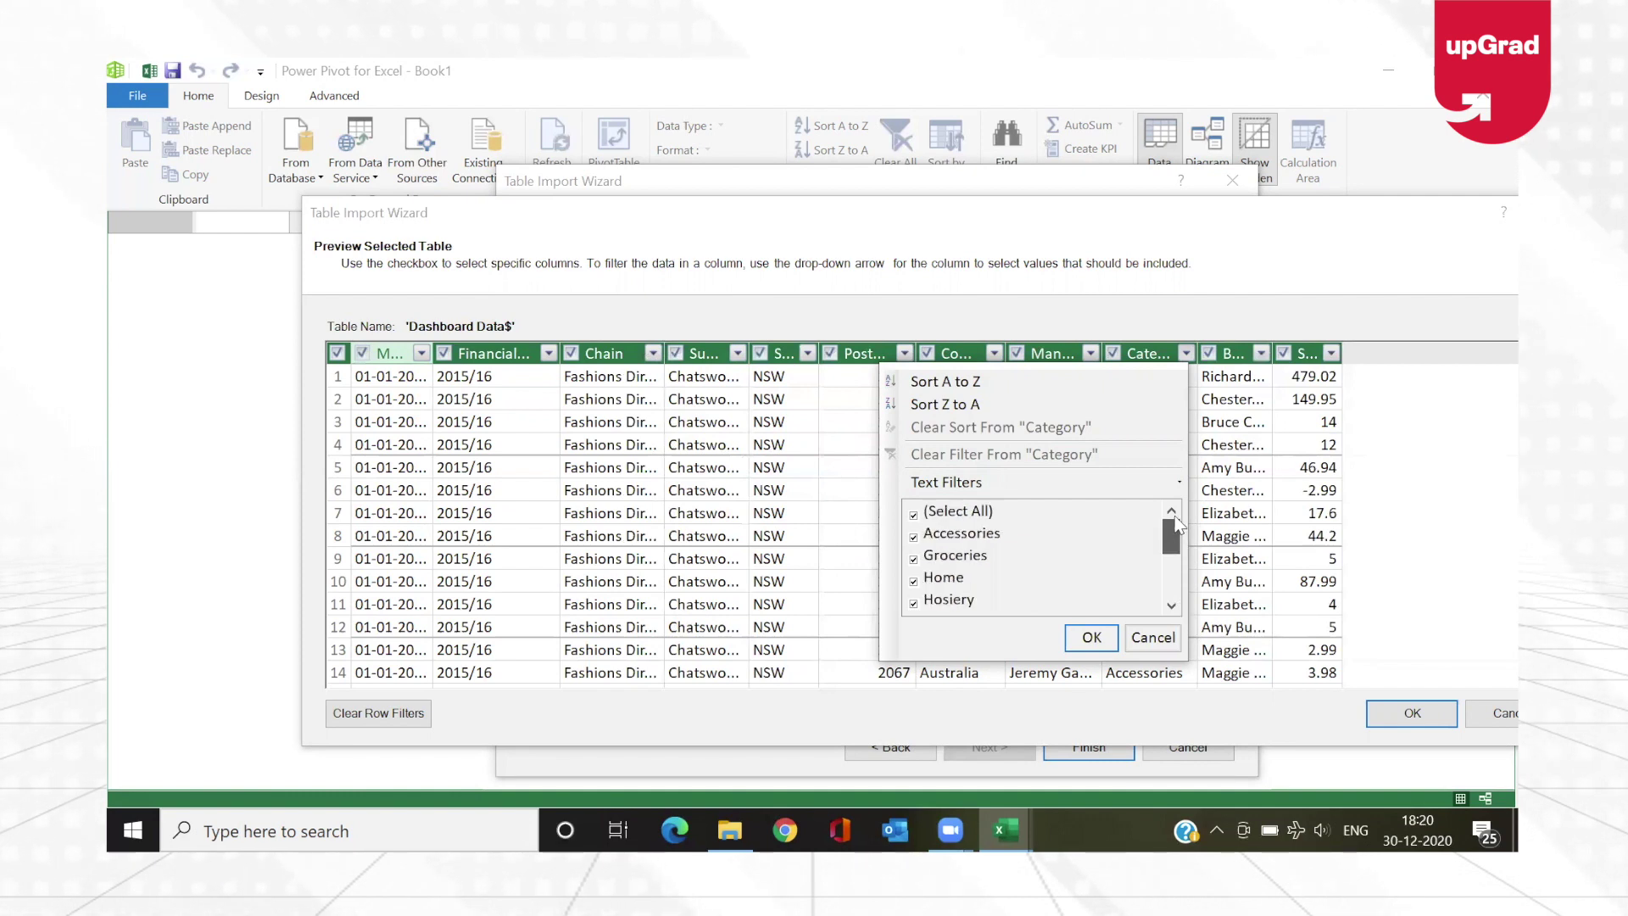
left_click(1154, 637)
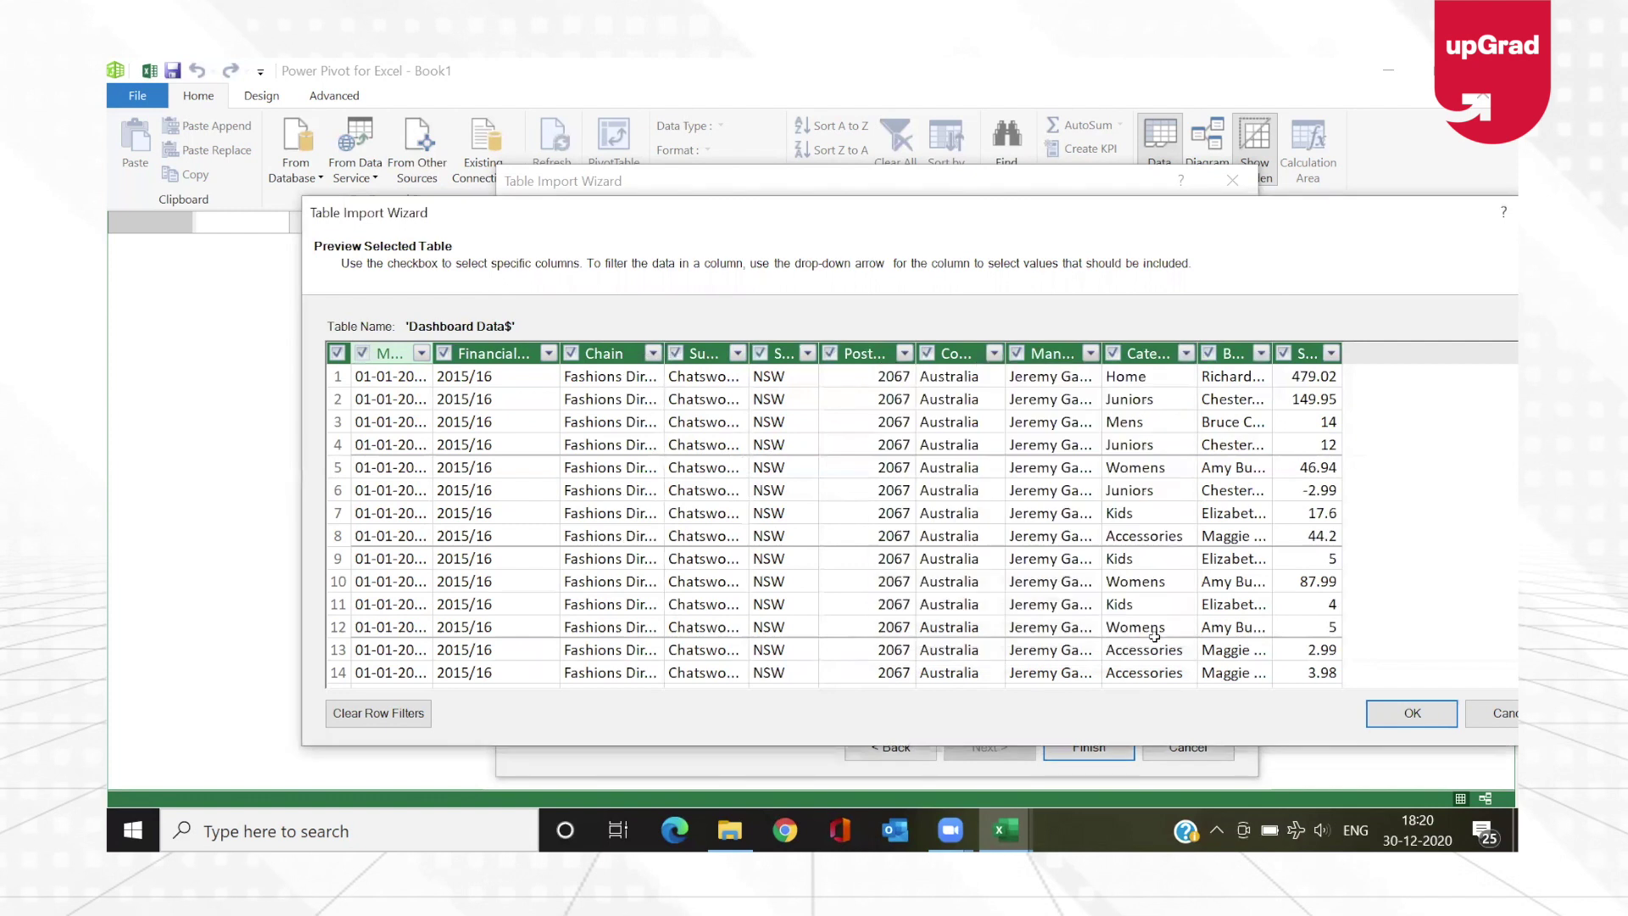
left_click(1469, 714)
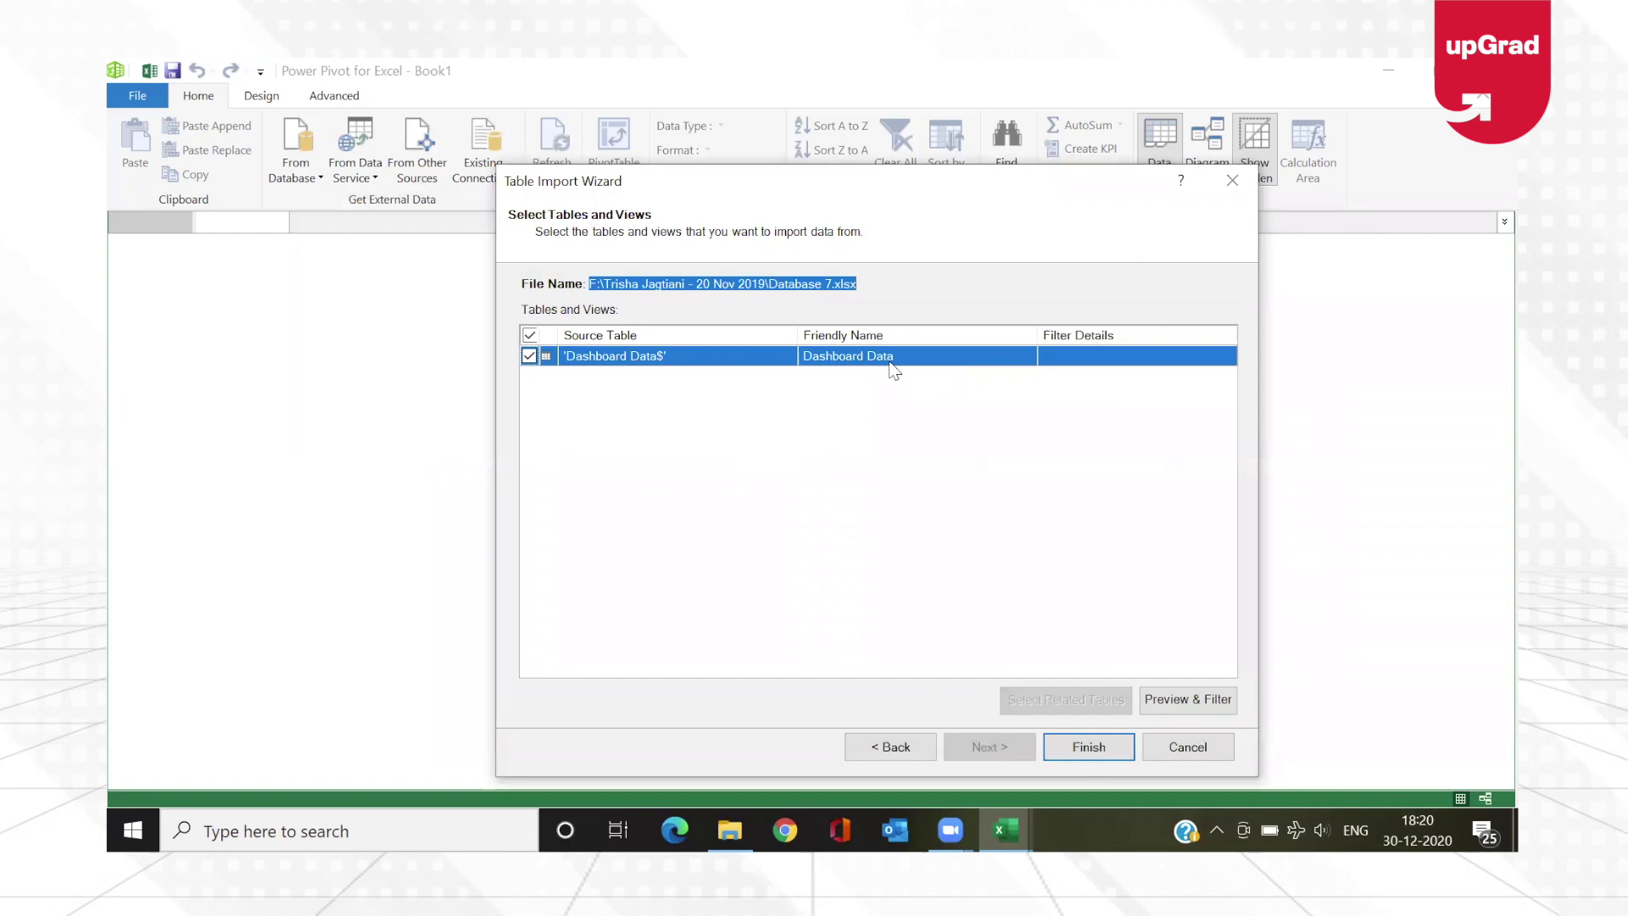
- Finish importing the Dashboard Data table into the data model and close the import wizard
left_click(1079, 752)
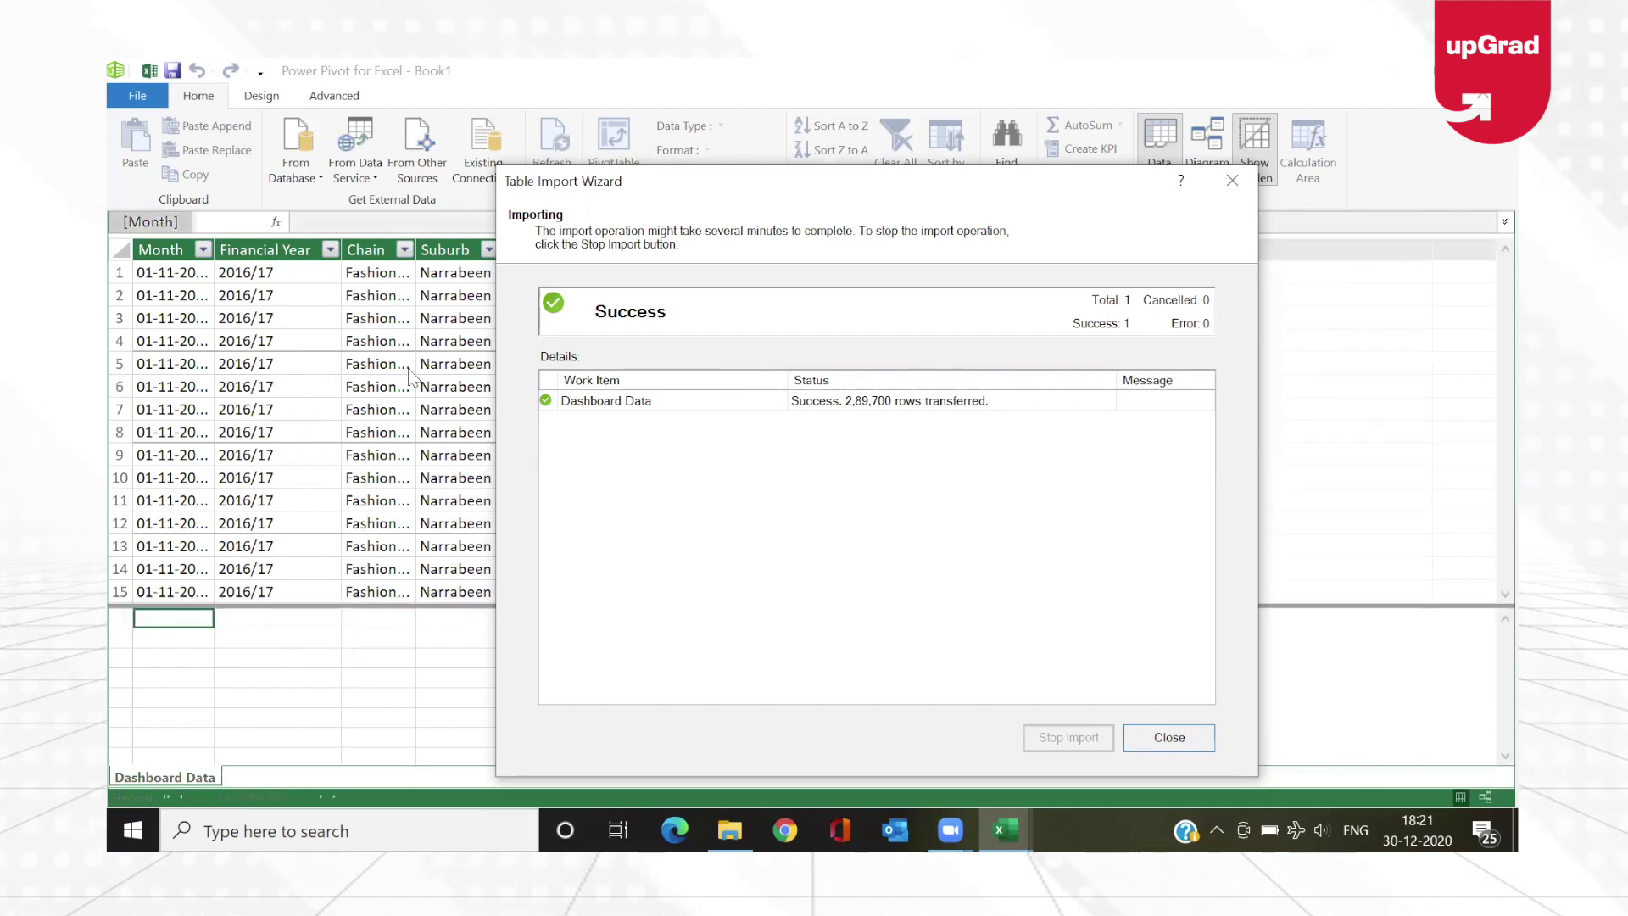
left_click(1173, 736)
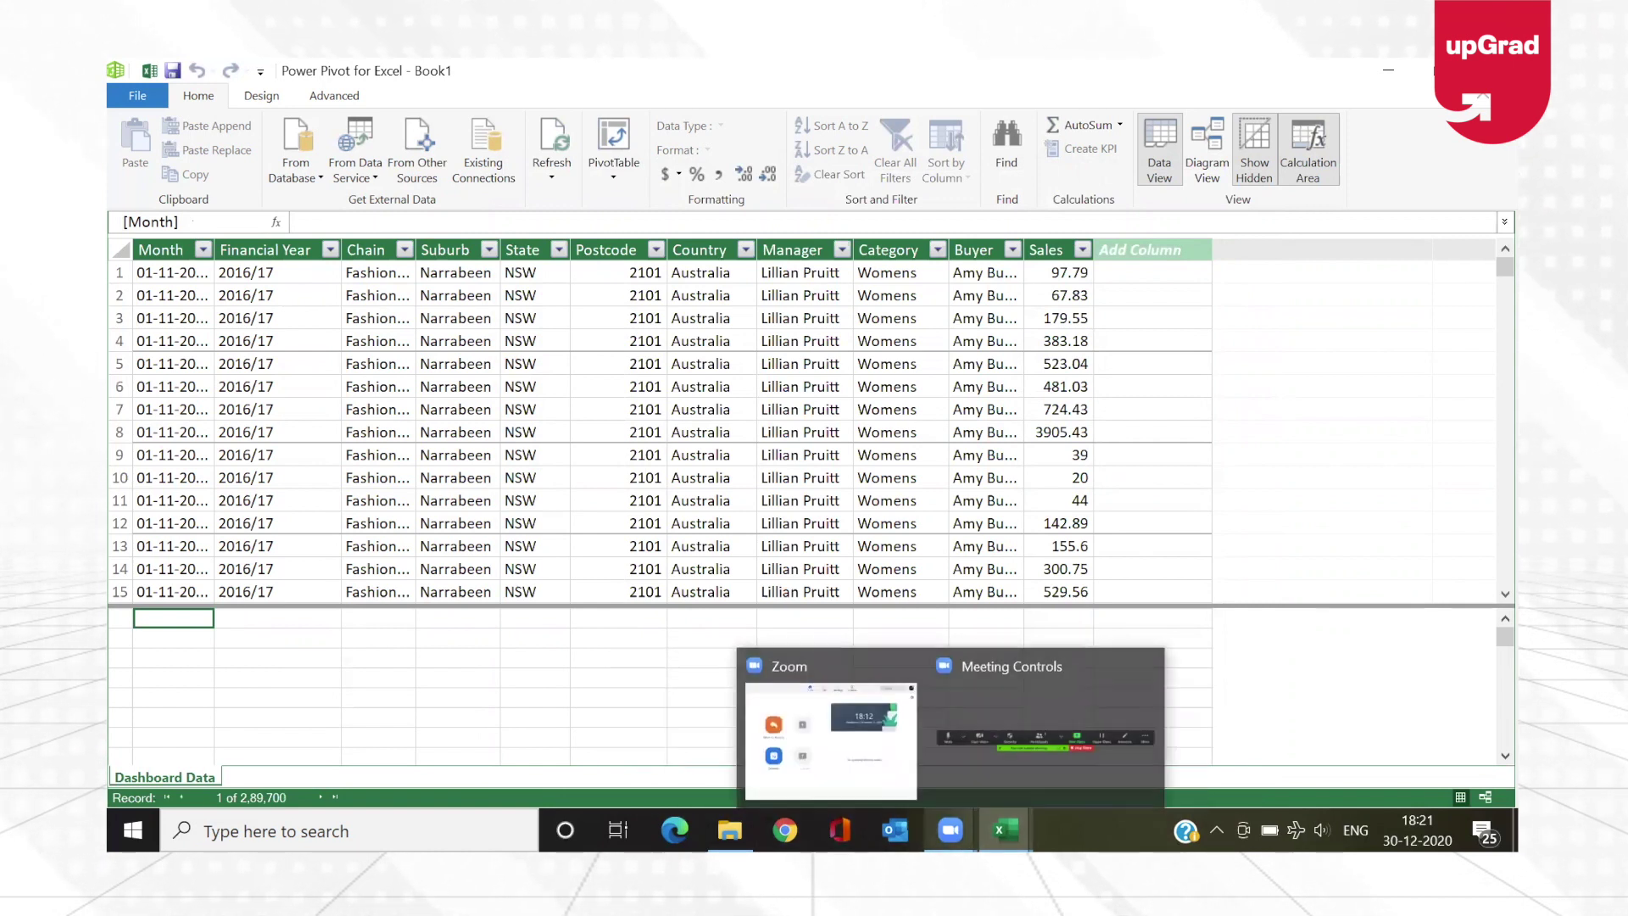
mouse_move(951, 830)
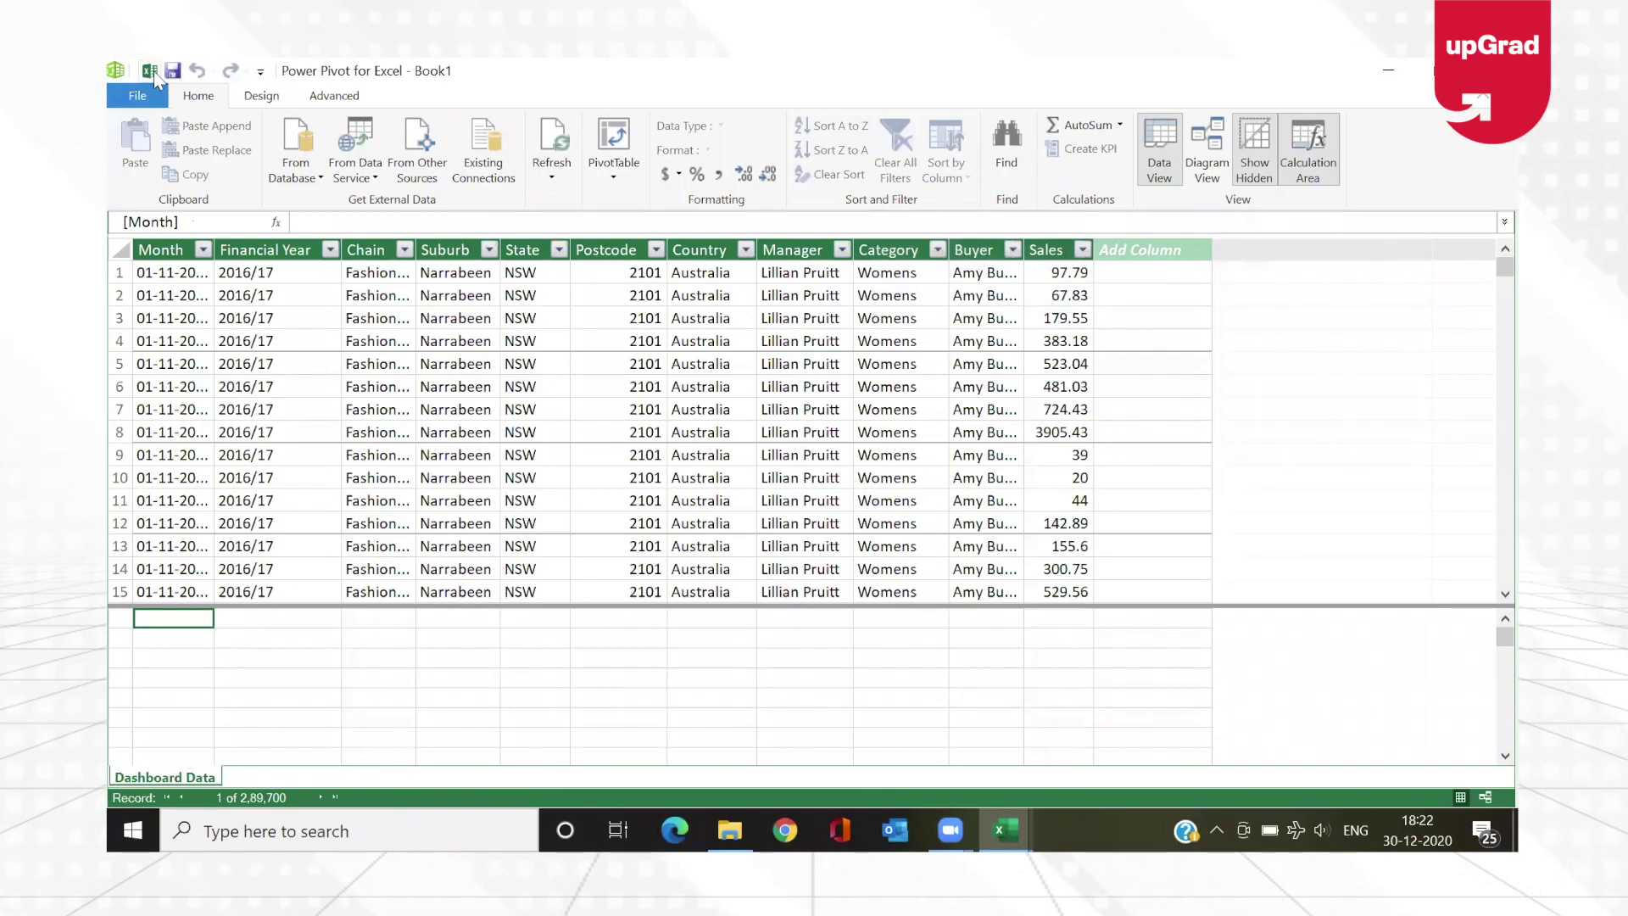
- Switch to the Excel workbook and choose the 20 Nov 2019 folder on drive F: as the location for saving it
left_click(150, 72)
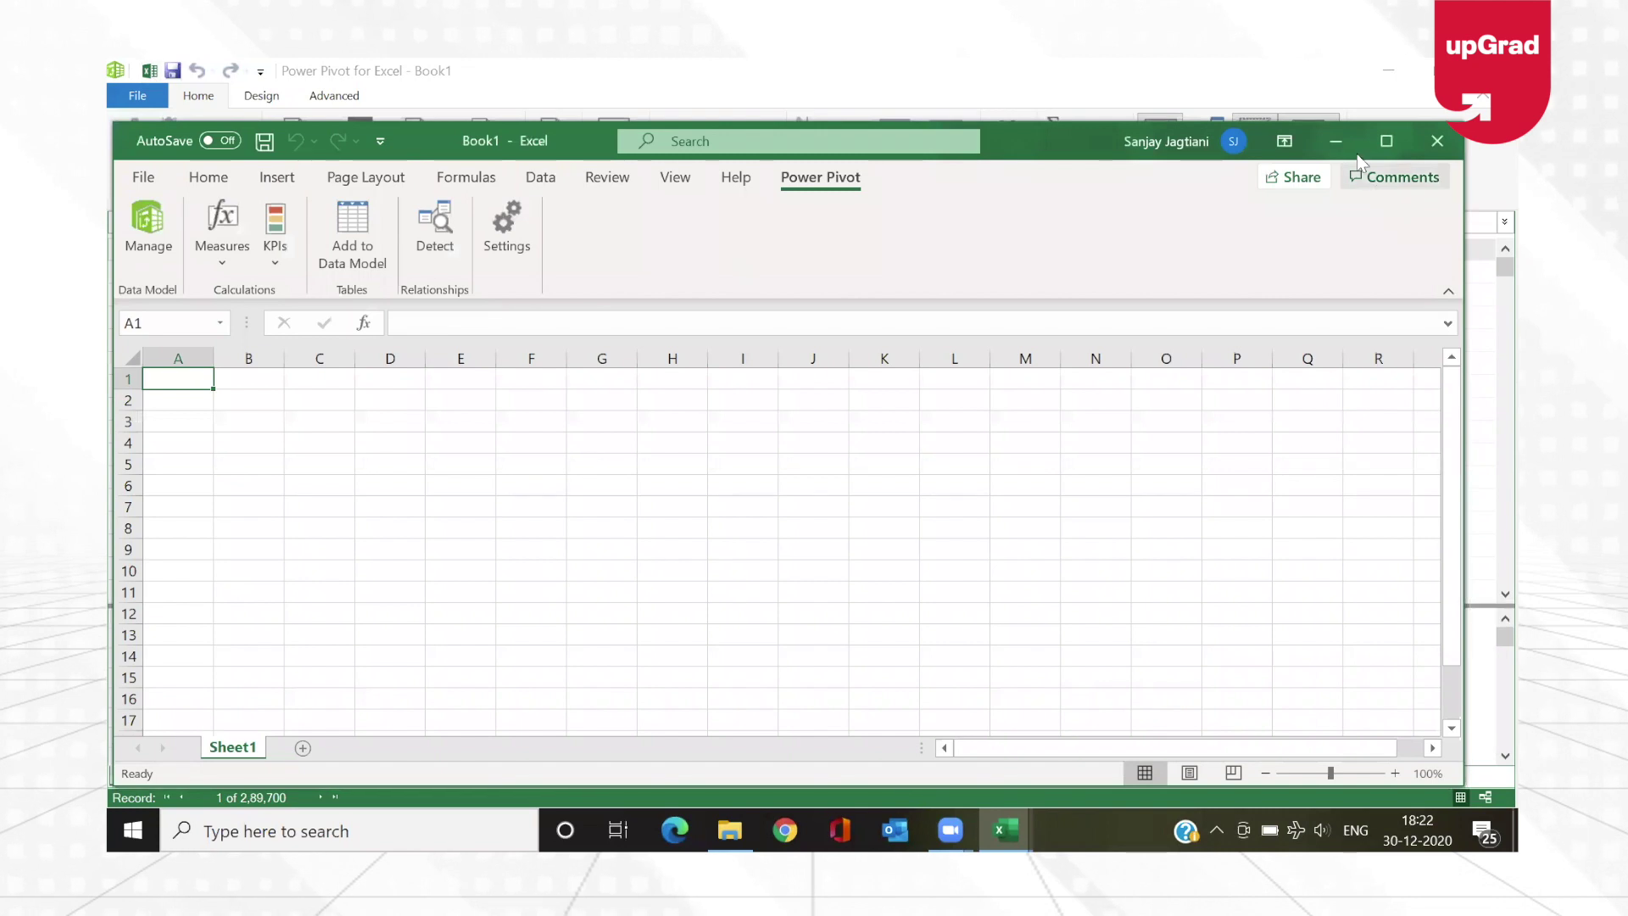
left_click(144, 178)
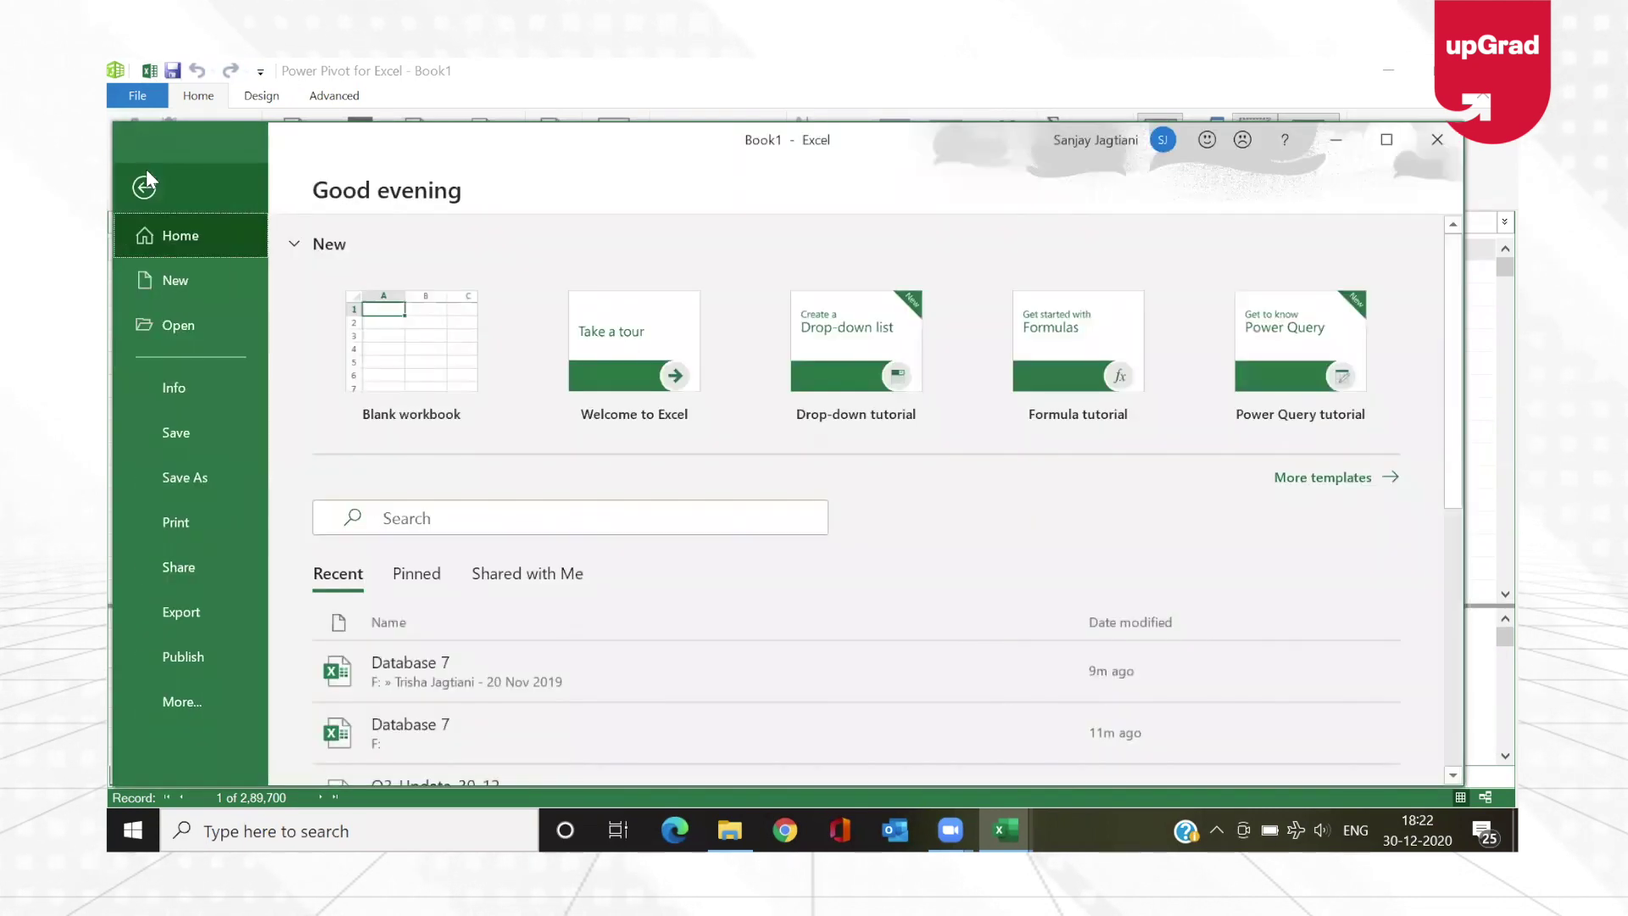
left_click(194, 484)
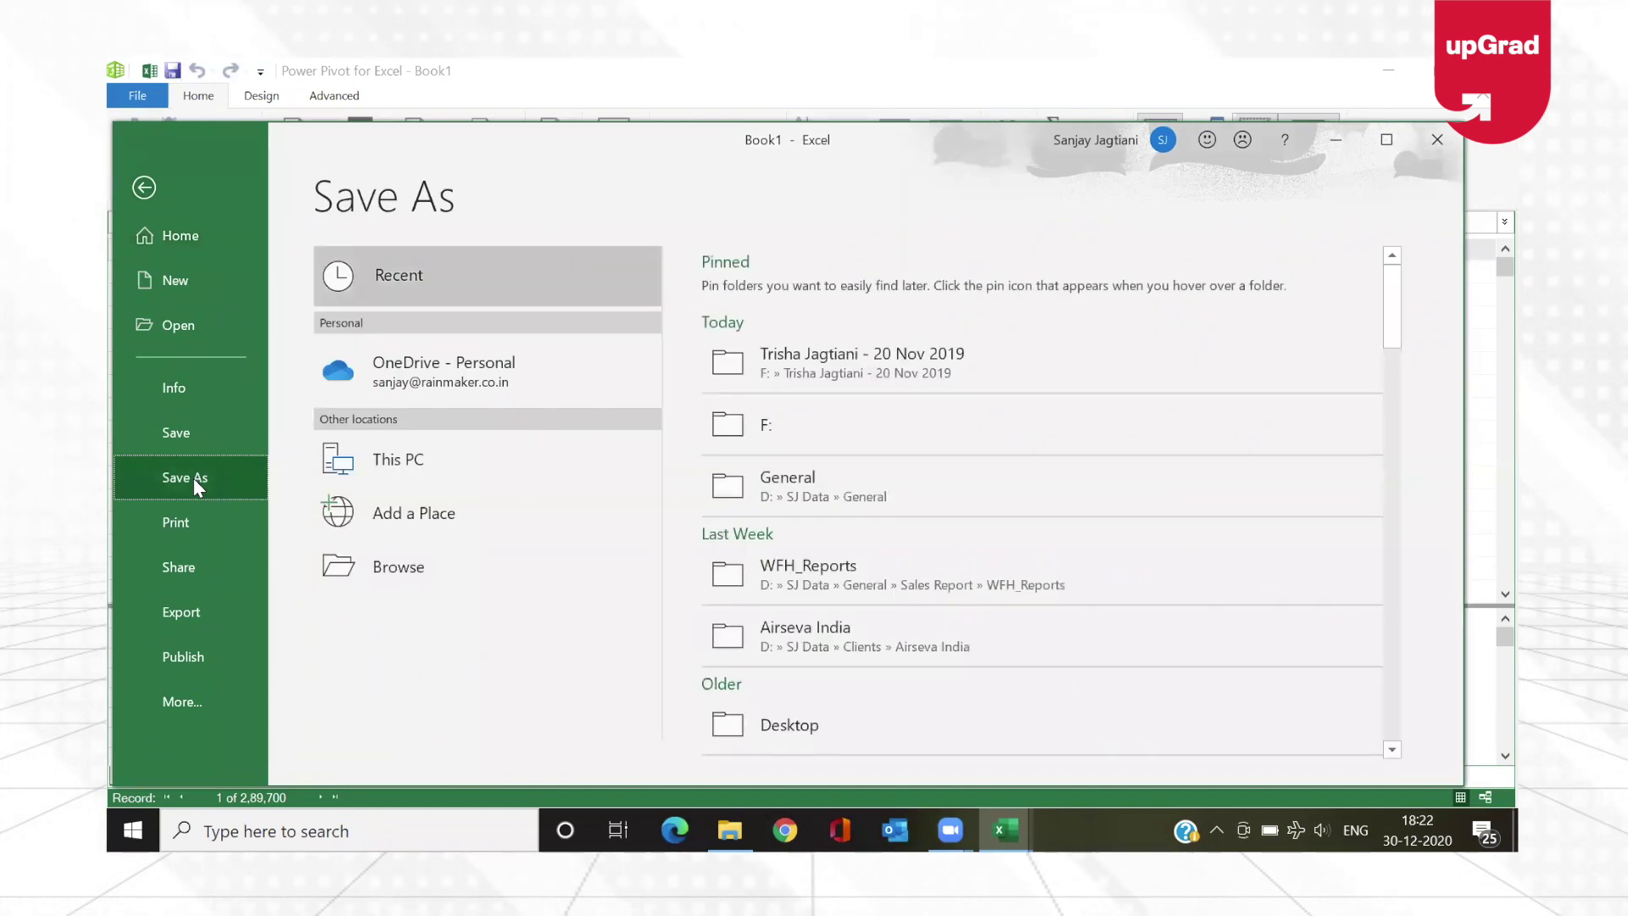
left_click(958, 370)
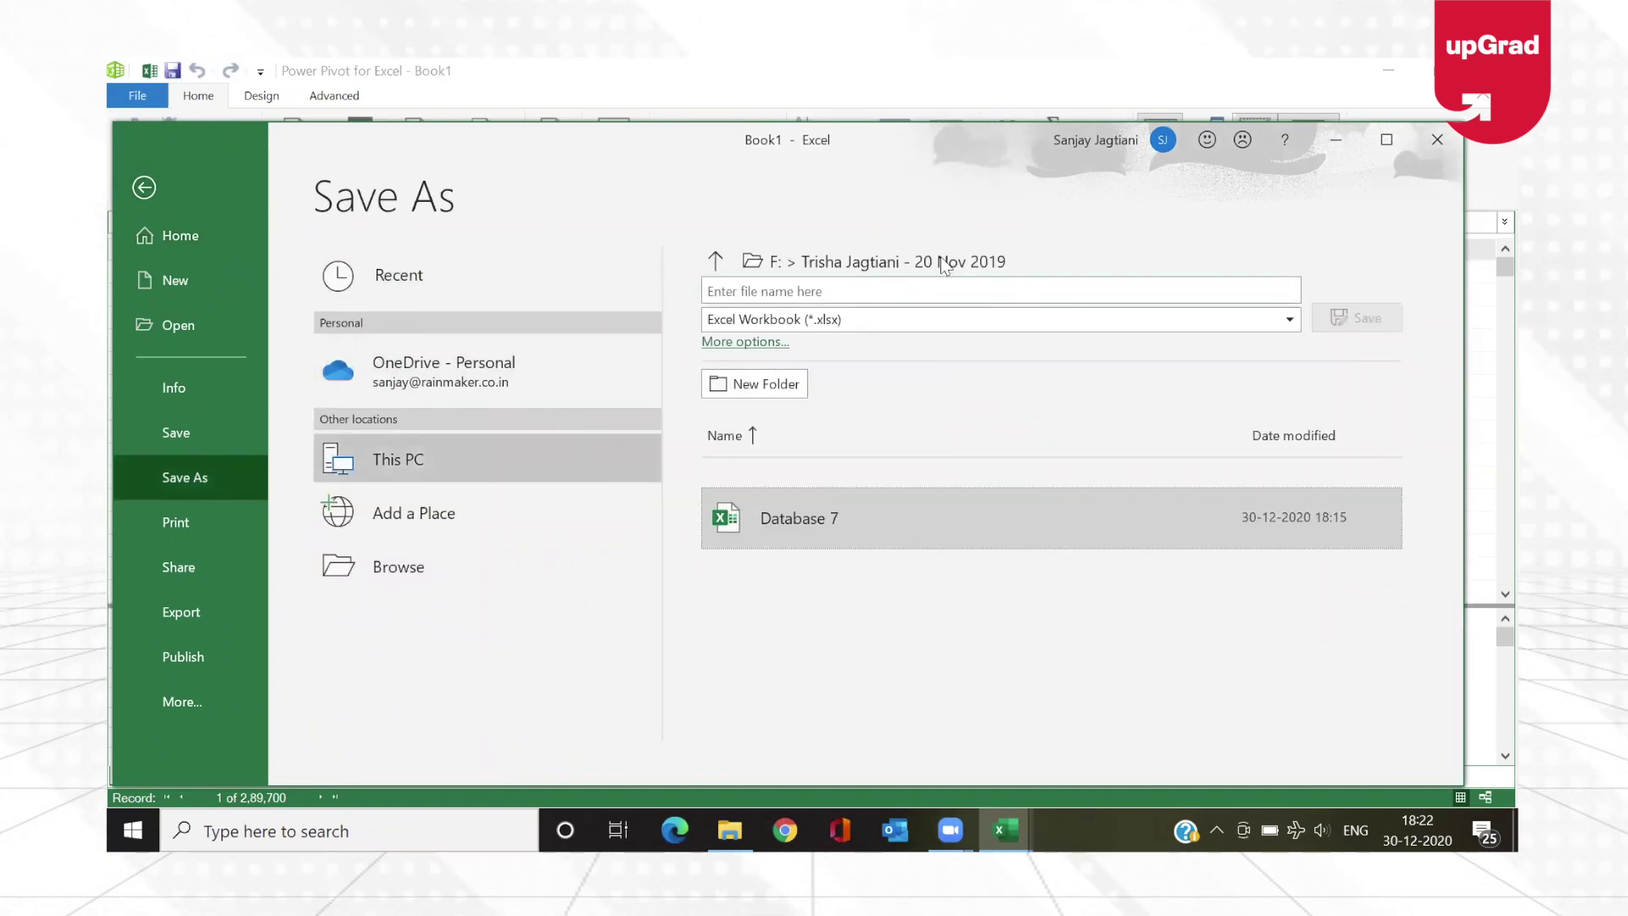
- Name the workbook "Normalising data_Database7" and save it as an Excel Workbook (*.xlsx)
left_click(919, 291)
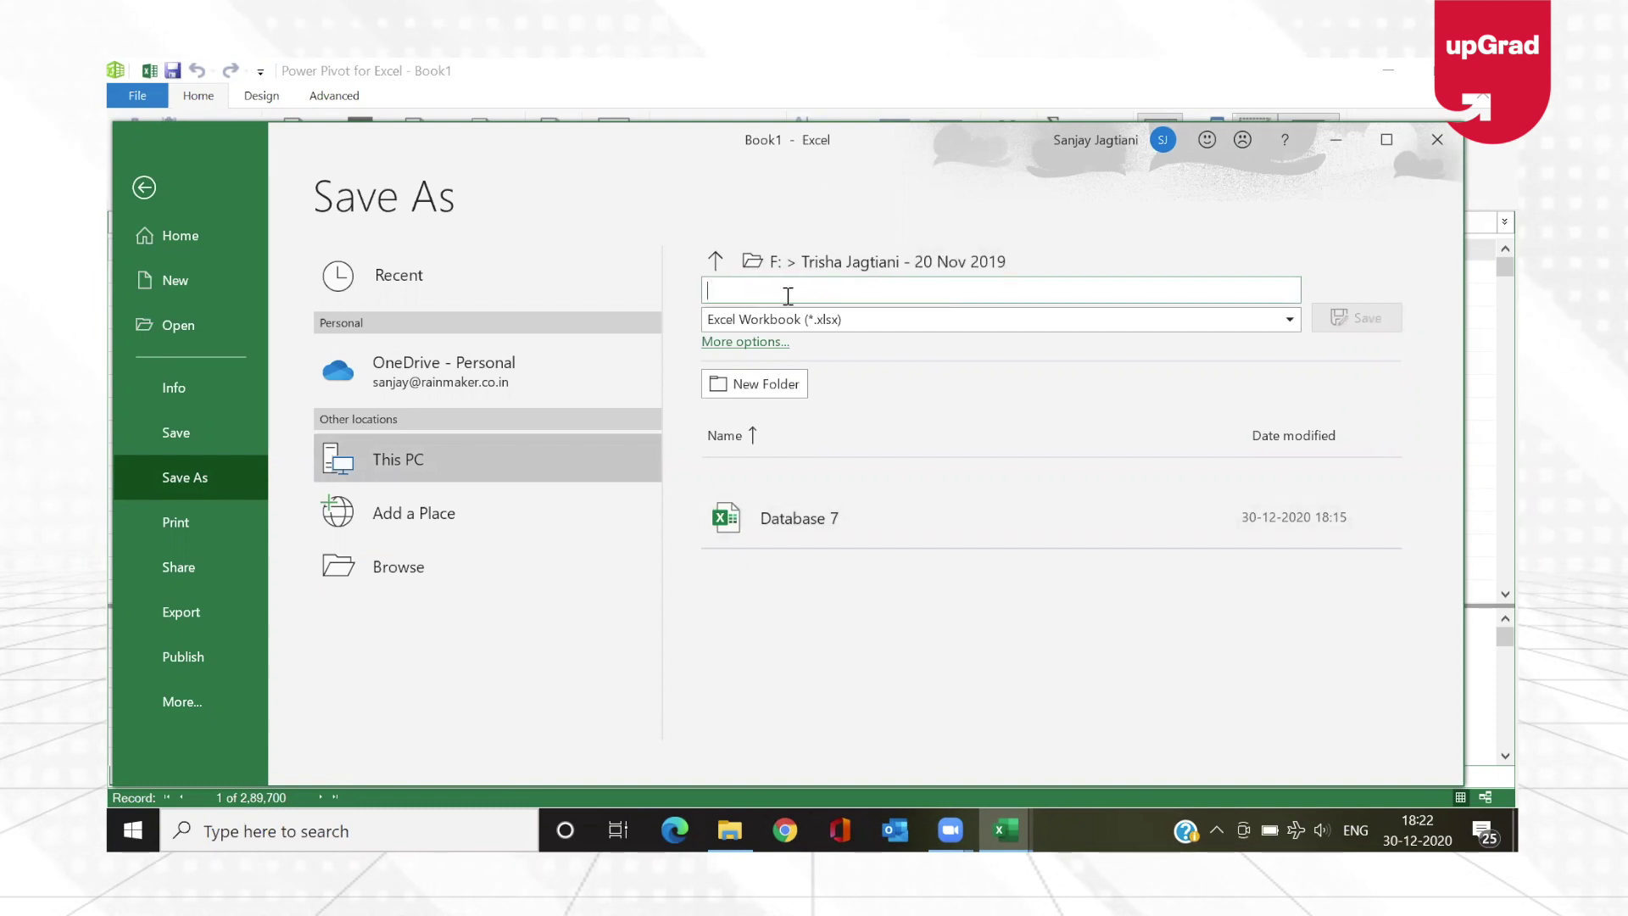
type("Normali")
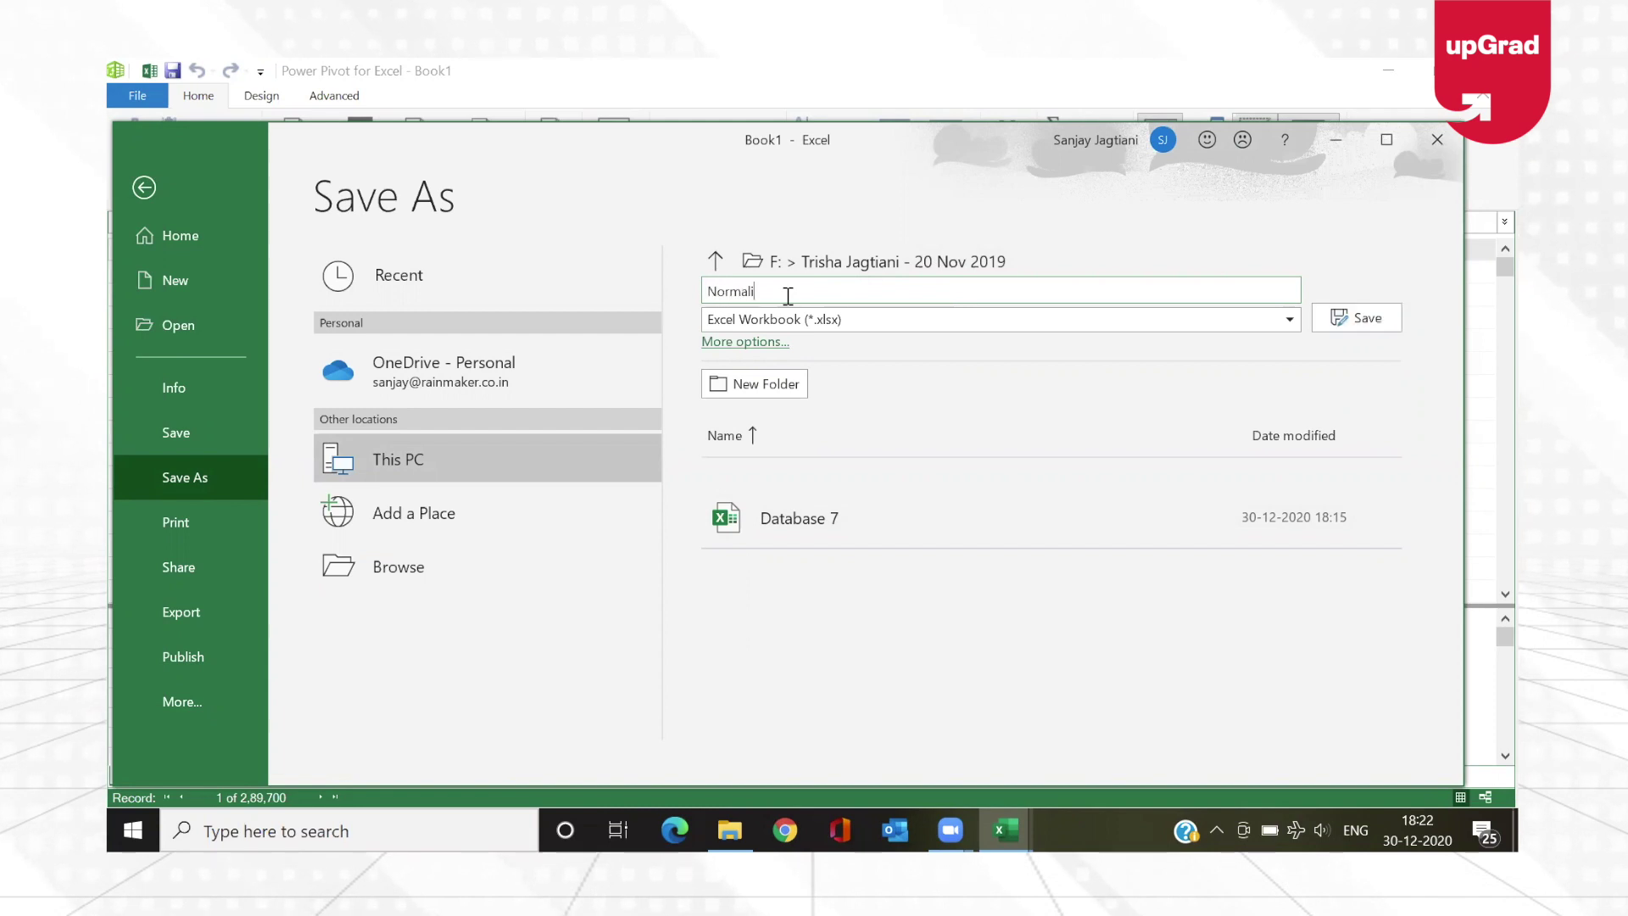
type("sing data")
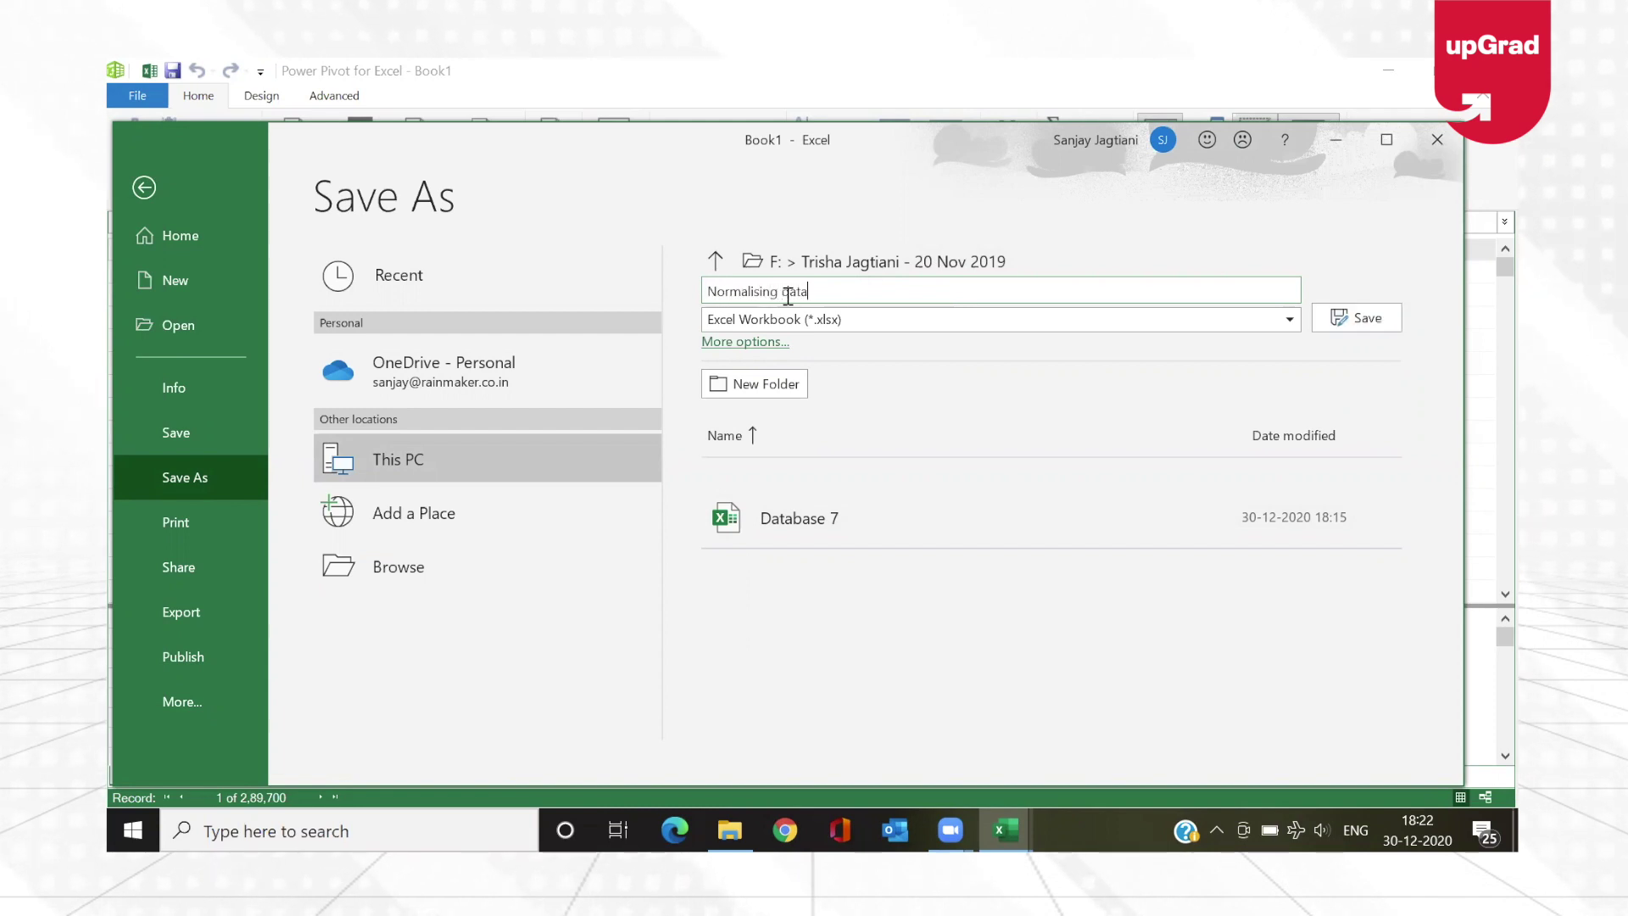
type("_")
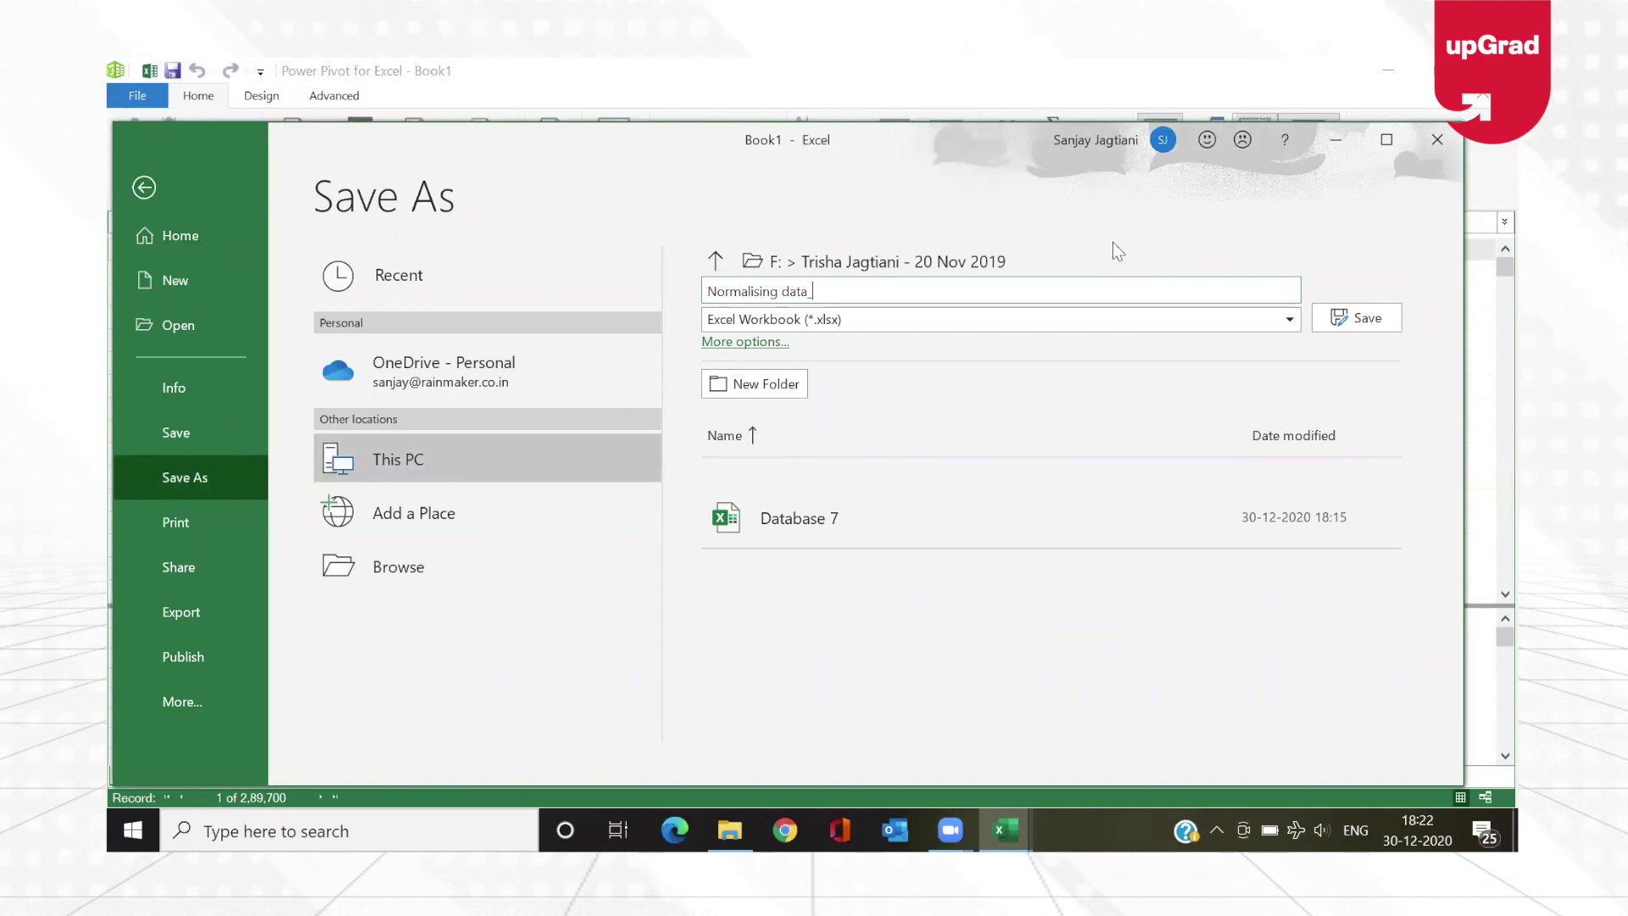
type("data")
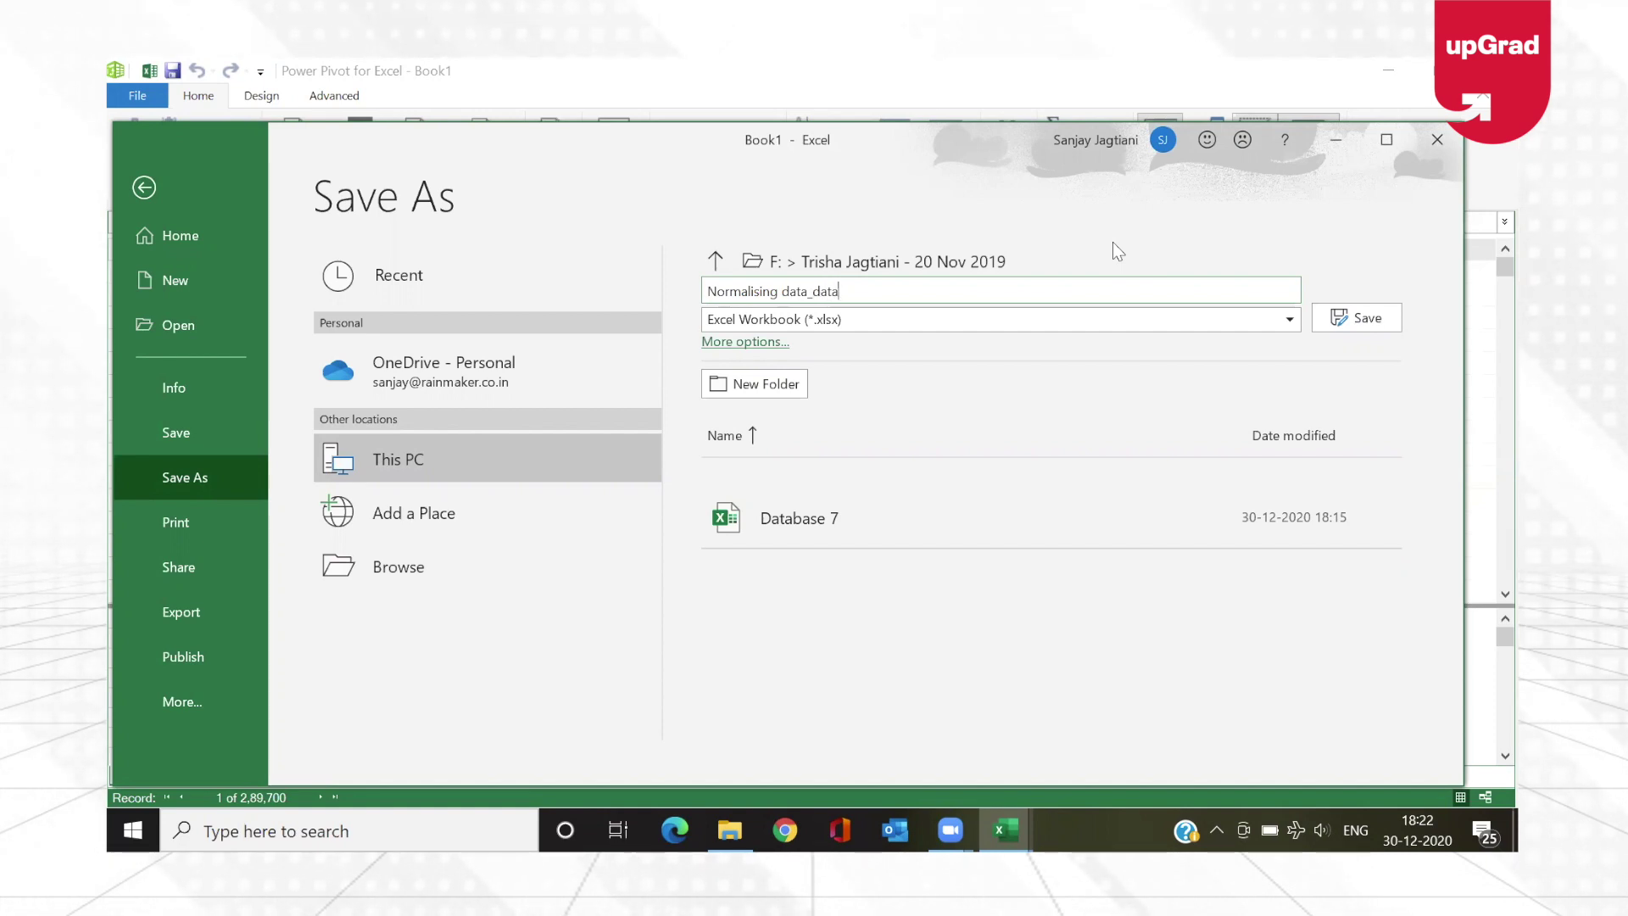
type("base")
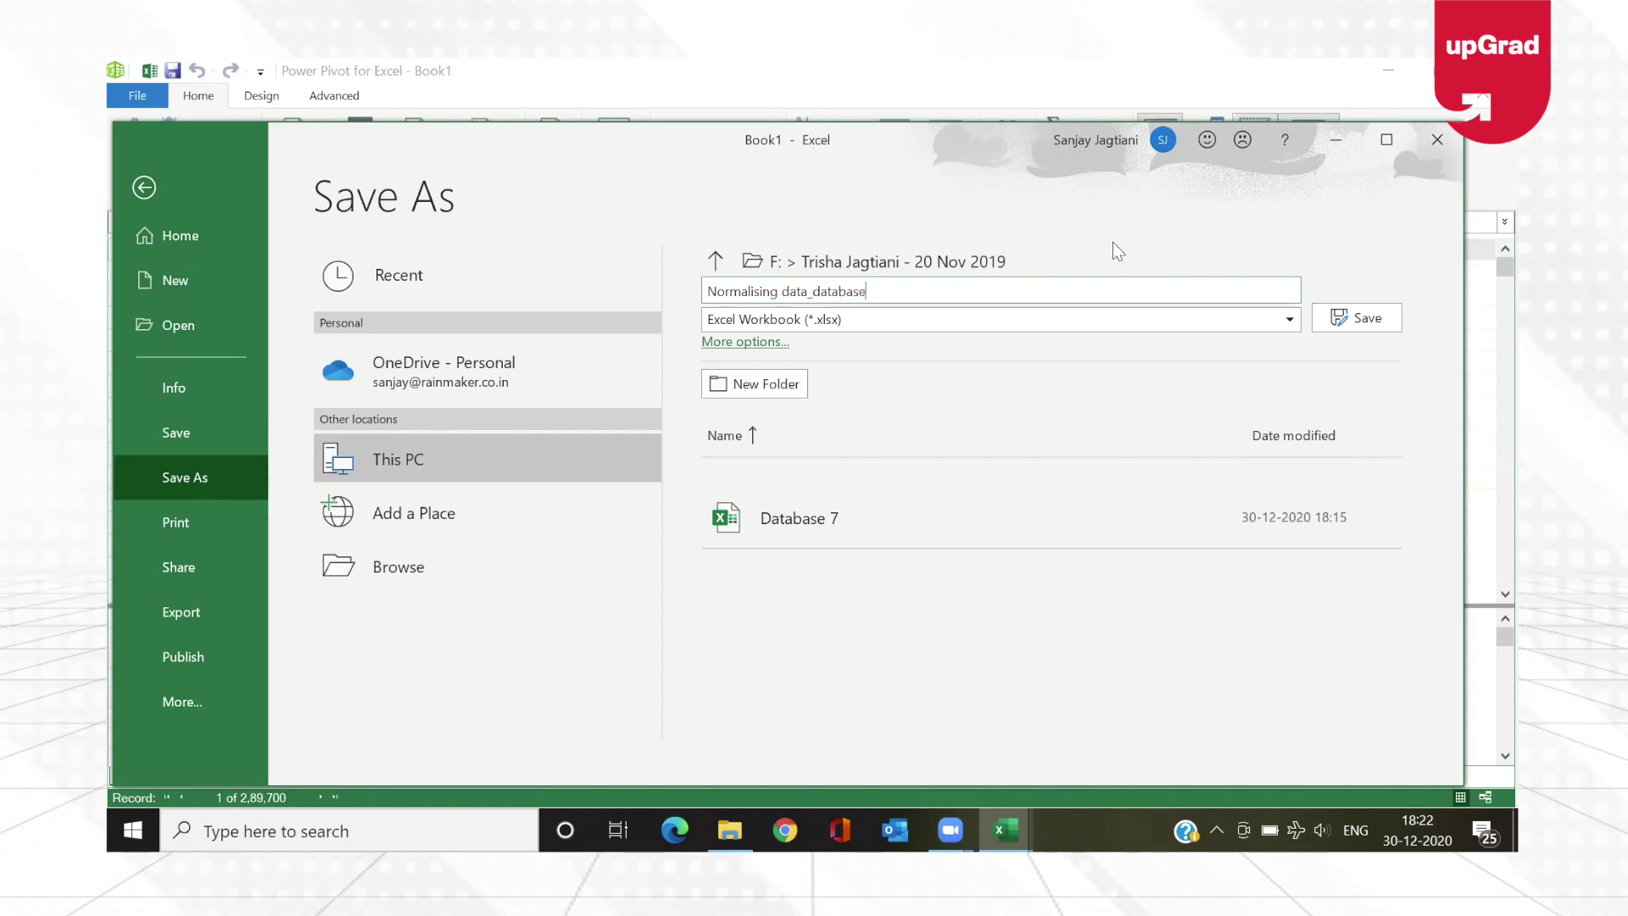
key("Delete")
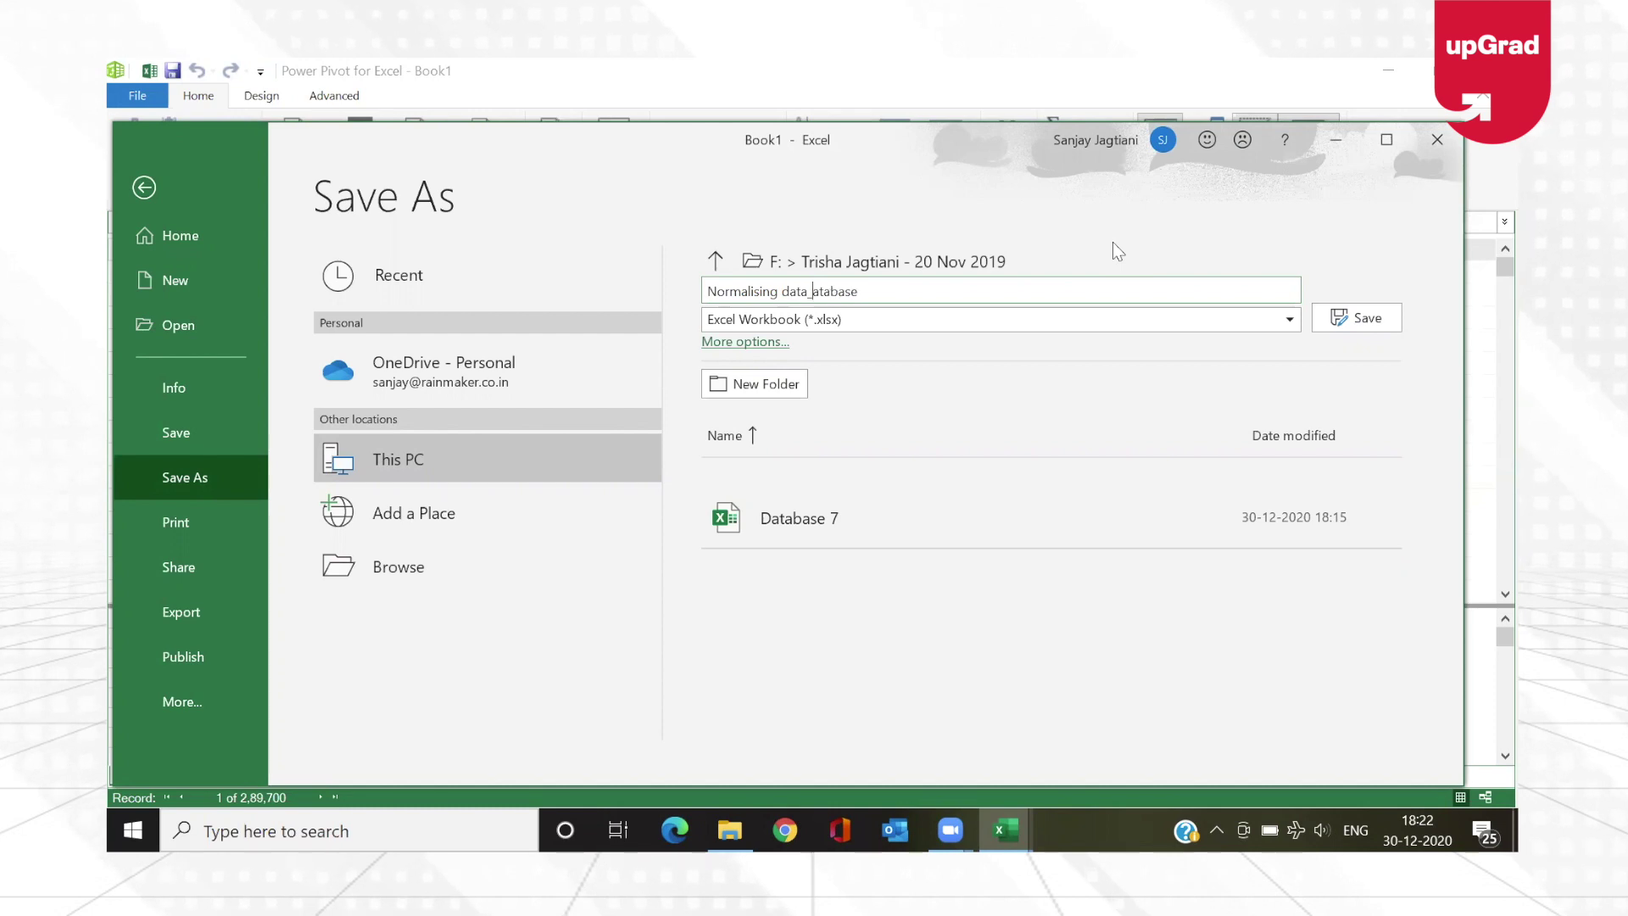
type("D")
key("End")
type("7")
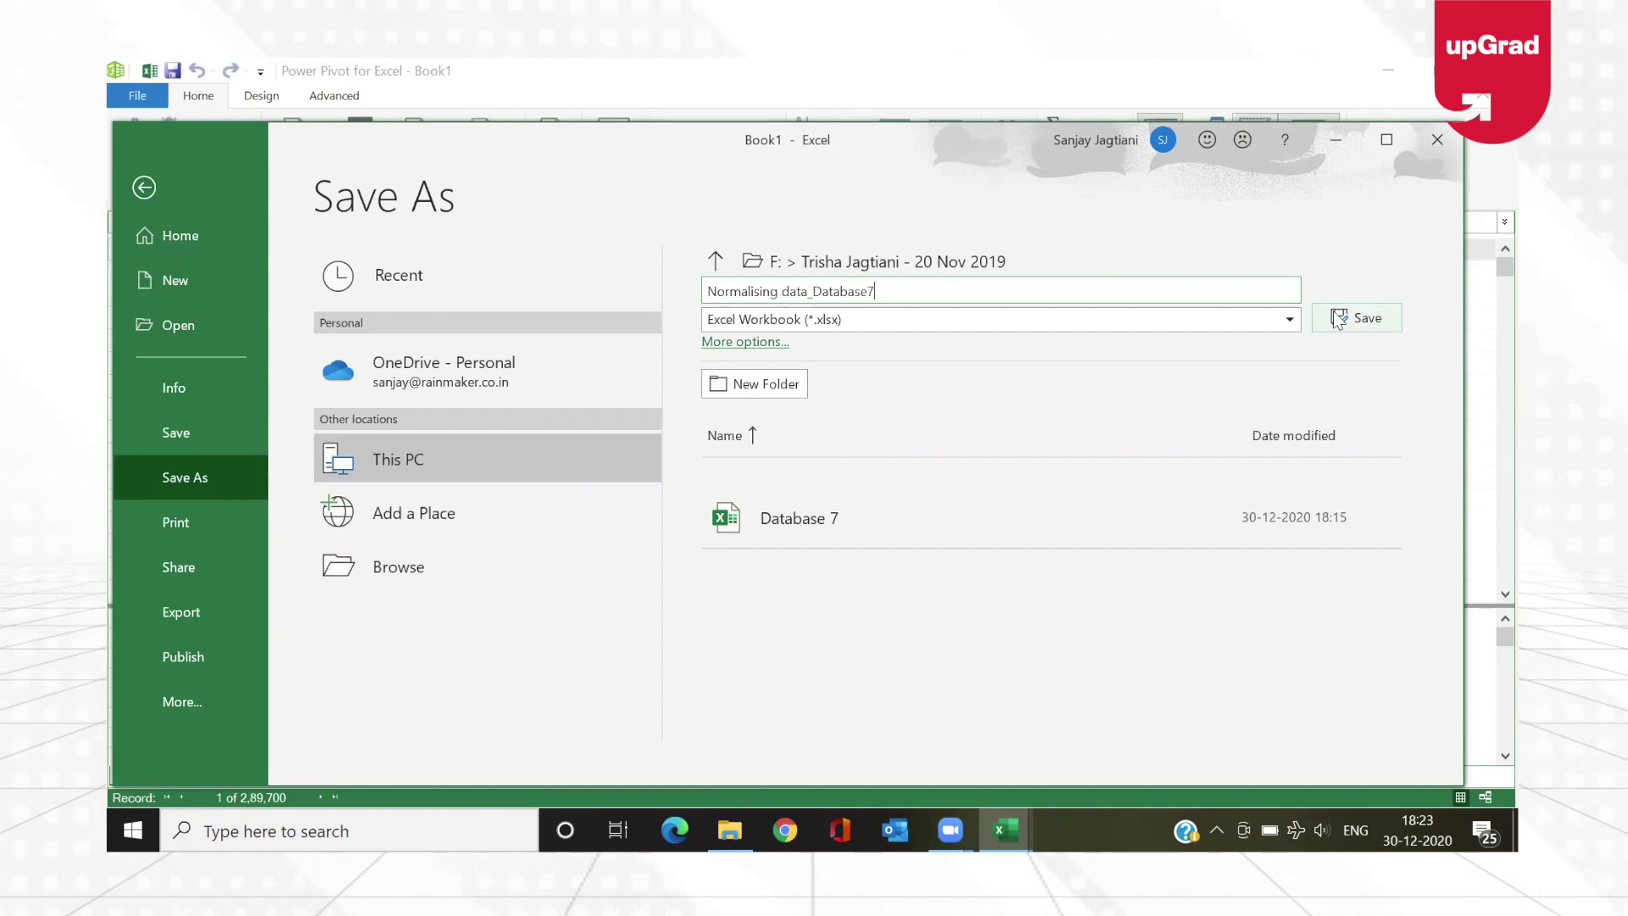
left_click(1369, 322)
left_click(1369, 322)
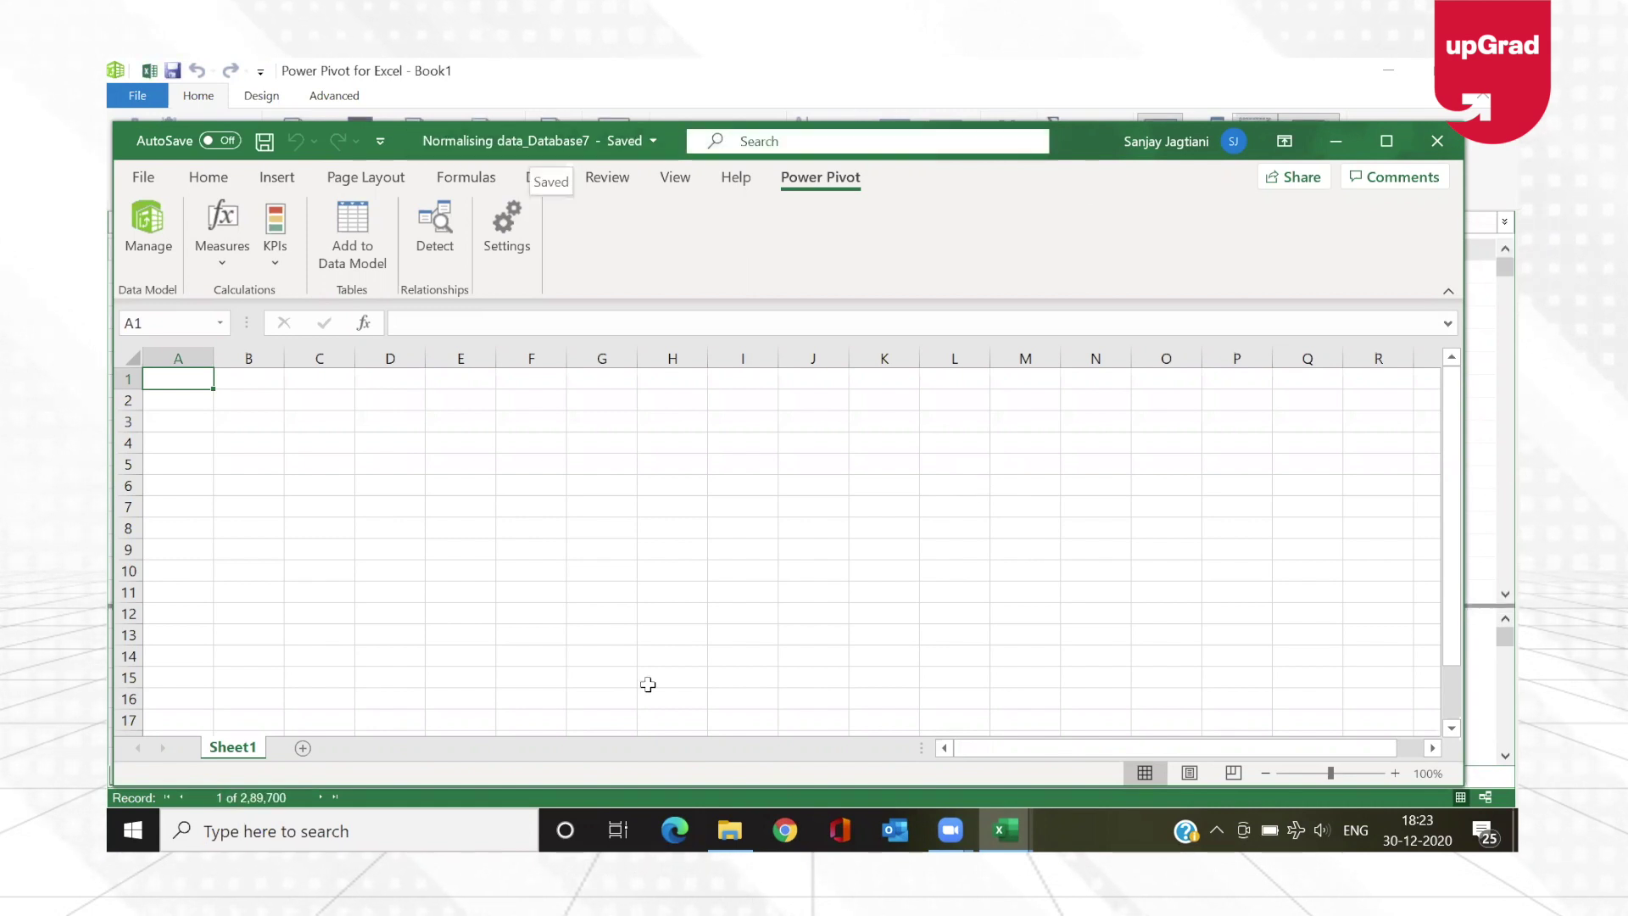
- Switch to the 20 Nov 2019 folder in File Explorer and compare the file sizes of Database 7 and Normalising data_Database7
left_click(729, 829)
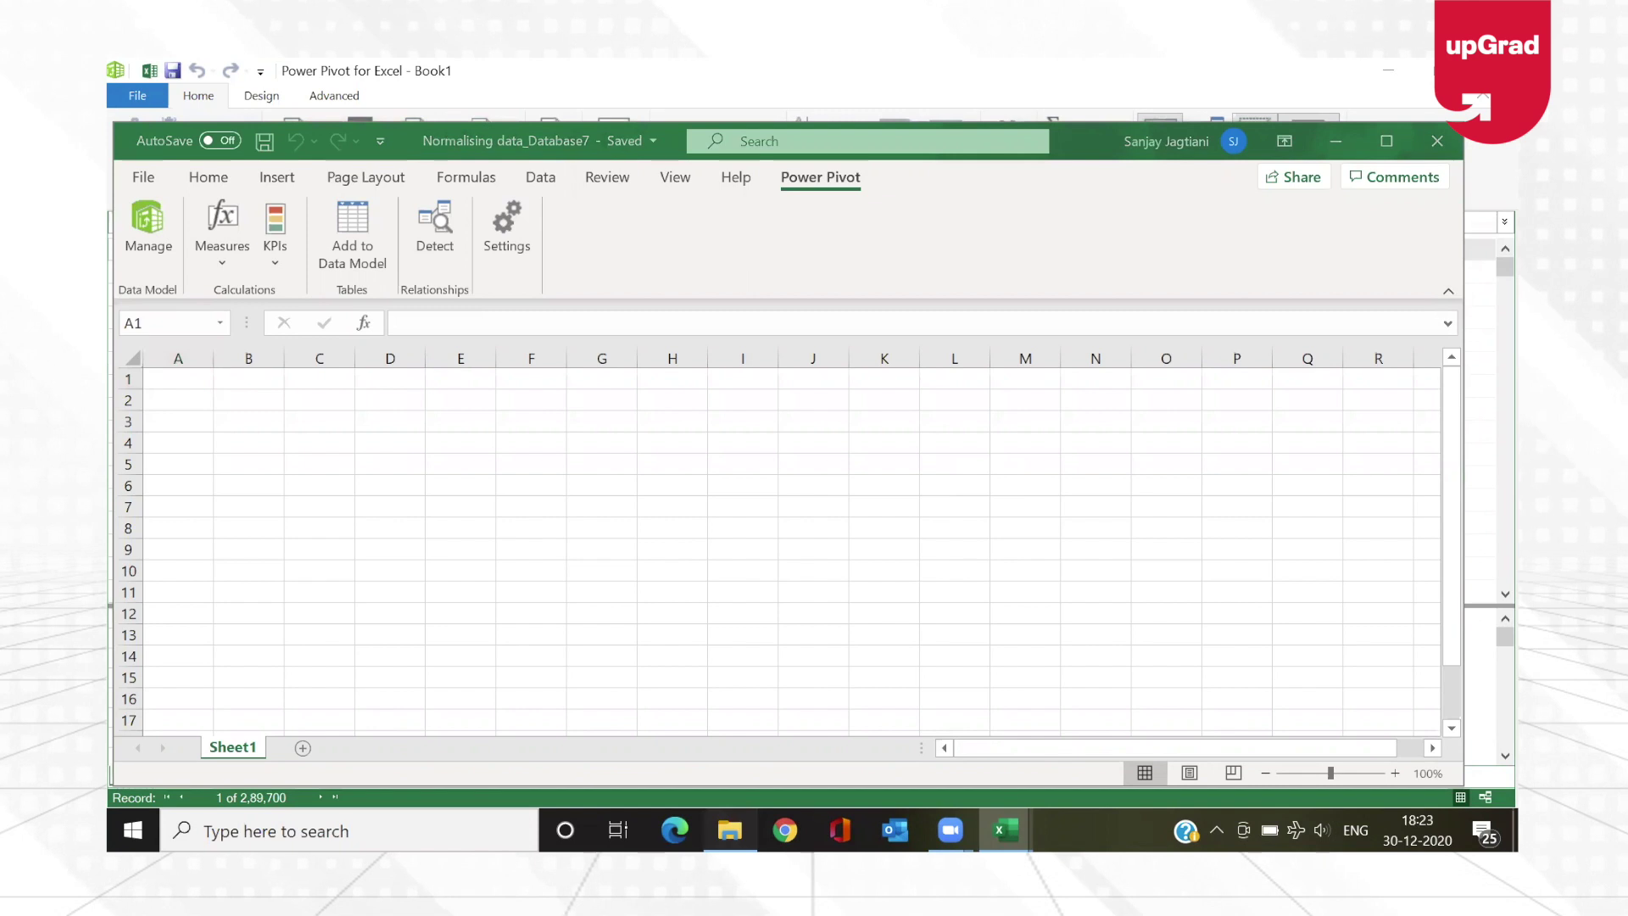
left_click(1029, 520)
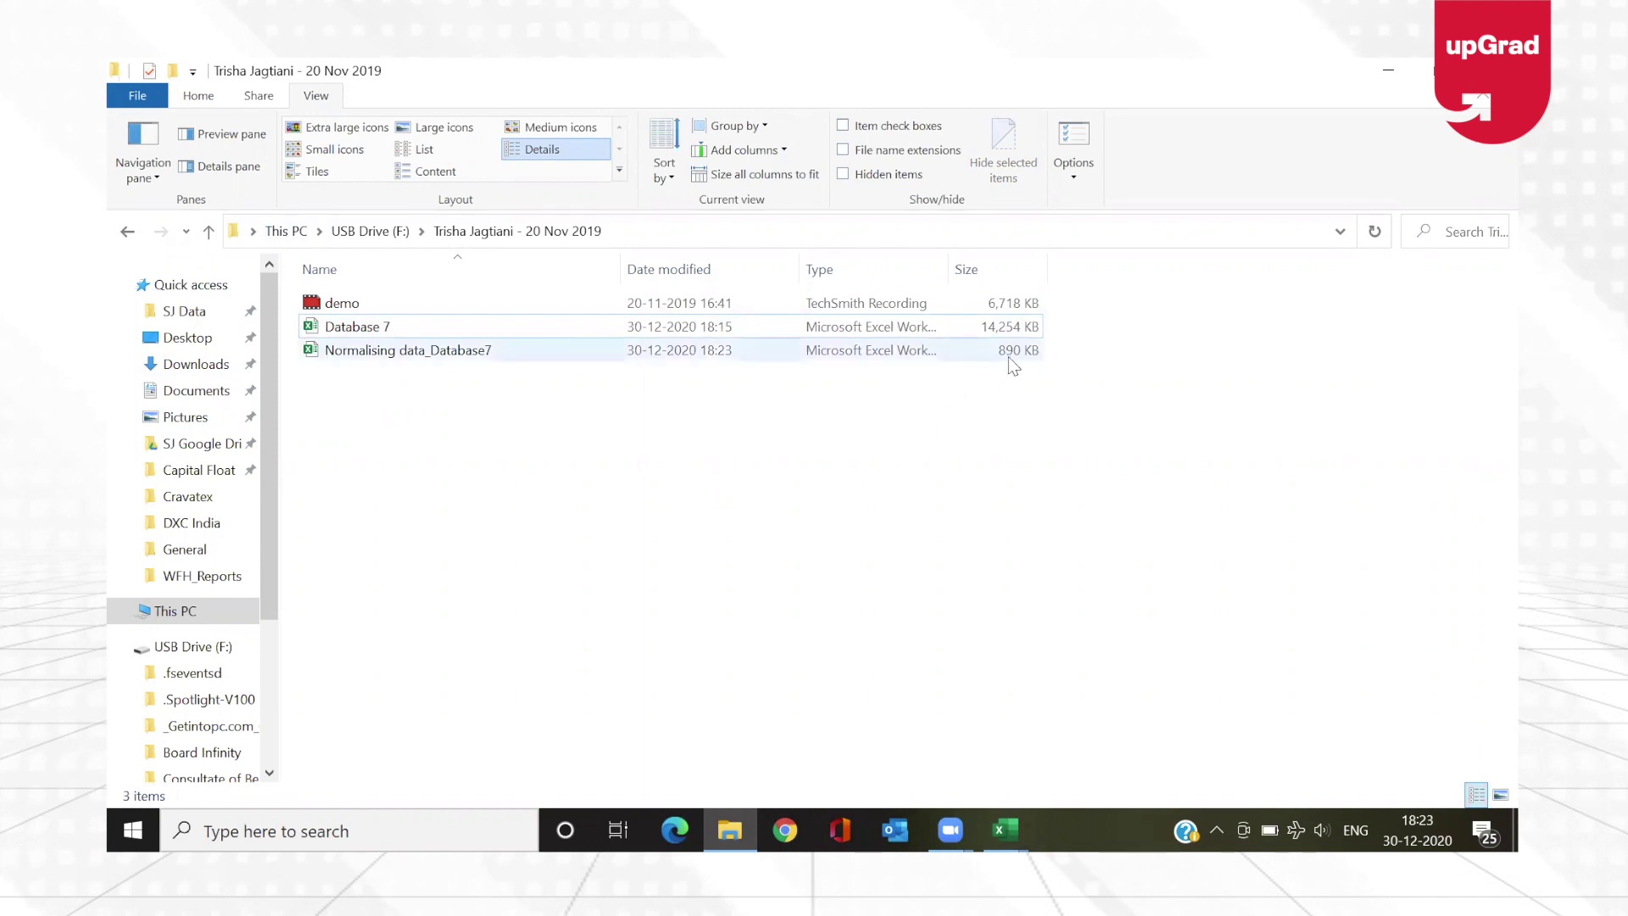
left_click(1007, 332)
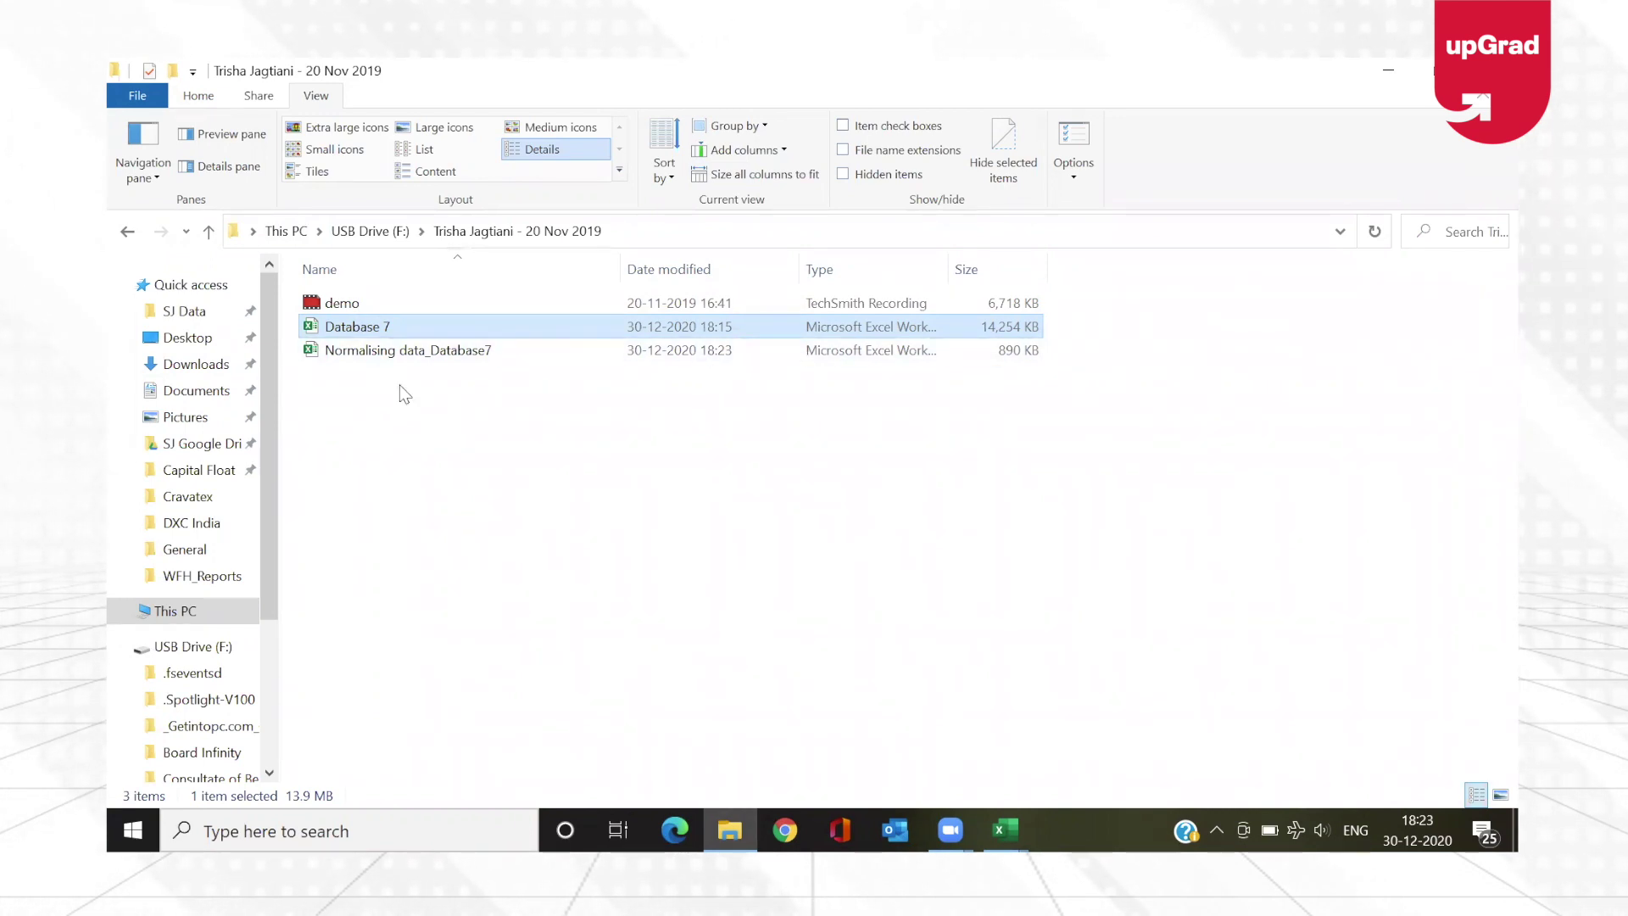
- Switch back to the Excel workbook and bring up its Power Pivot window with the Dashboard Data table
left_click(1005, 829)
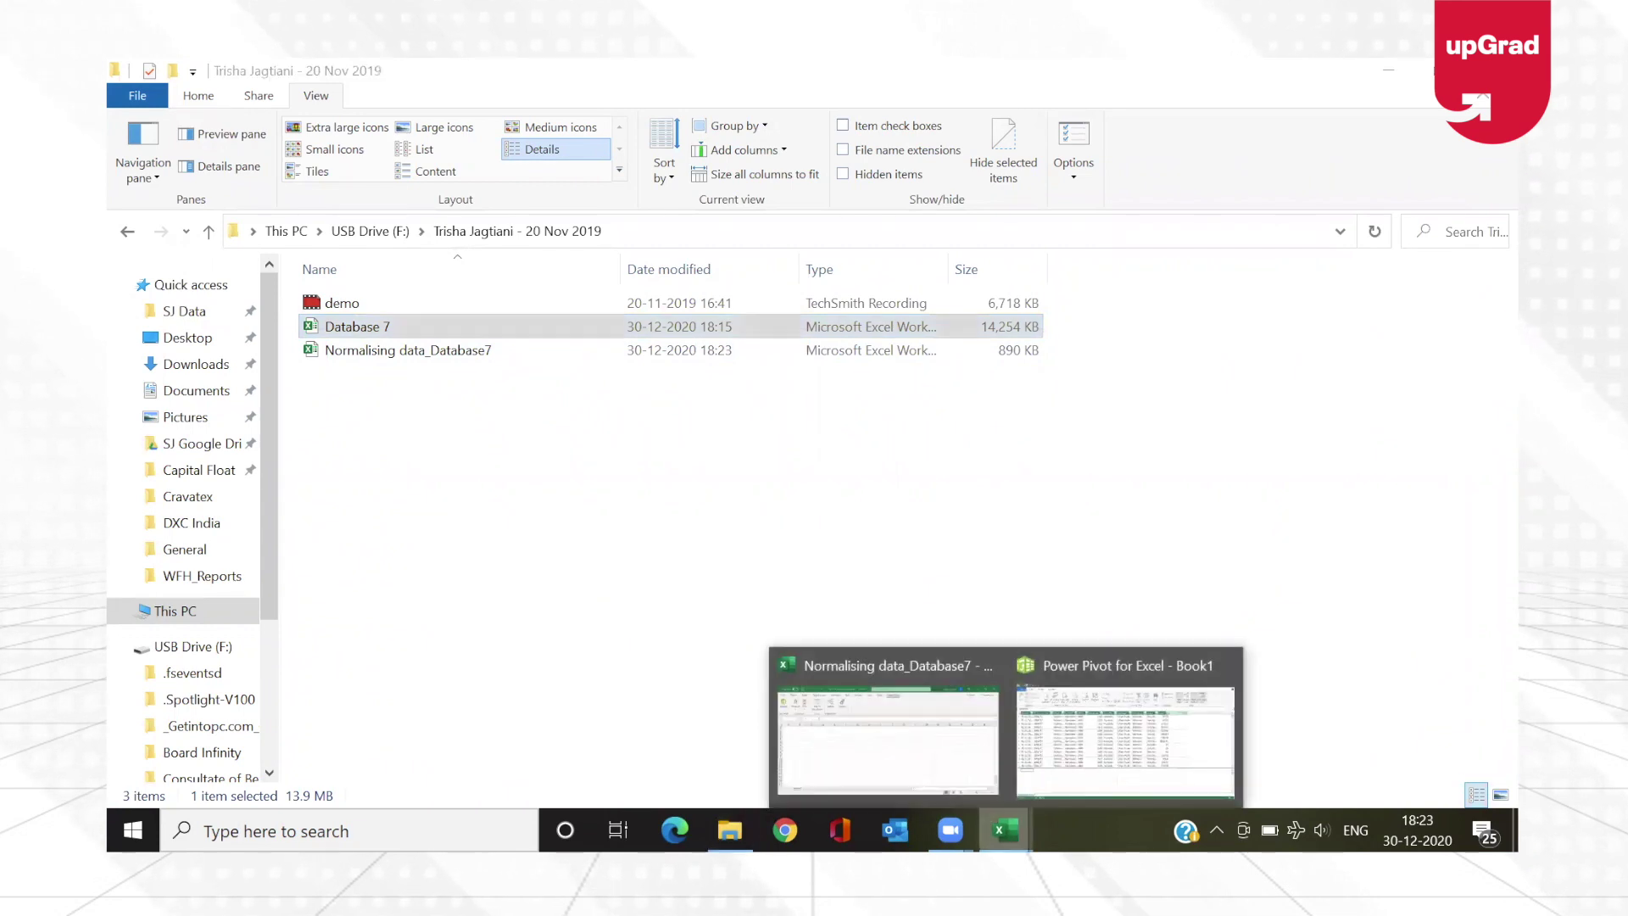
left_click(845, 668)
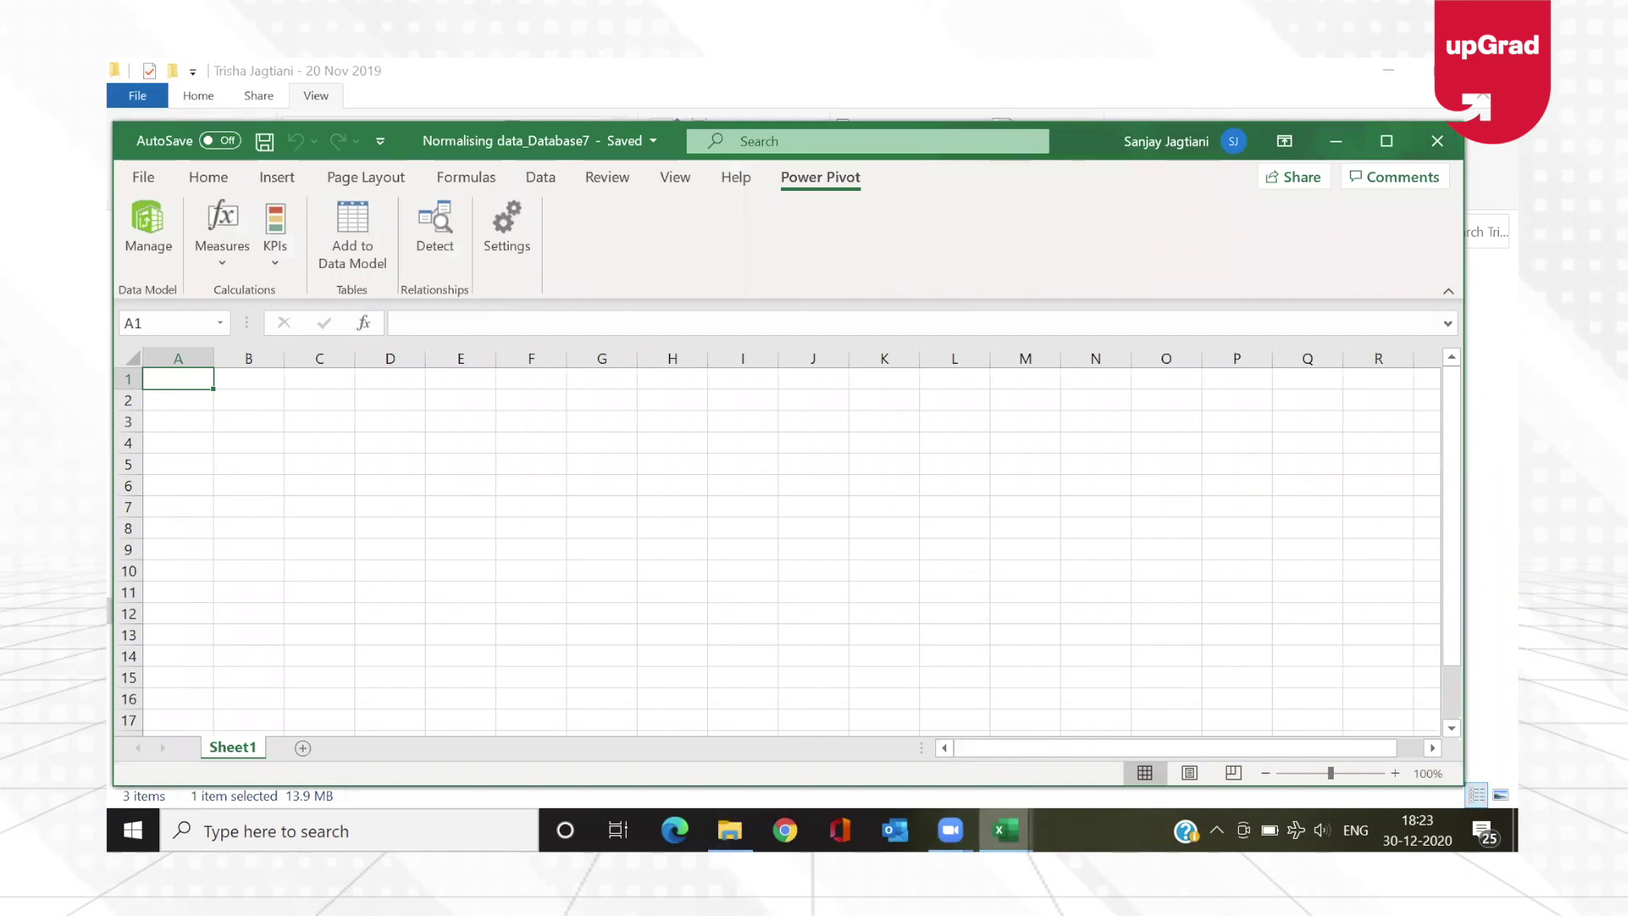
mouse_move(1005, 829)
left_click(1077, 675)
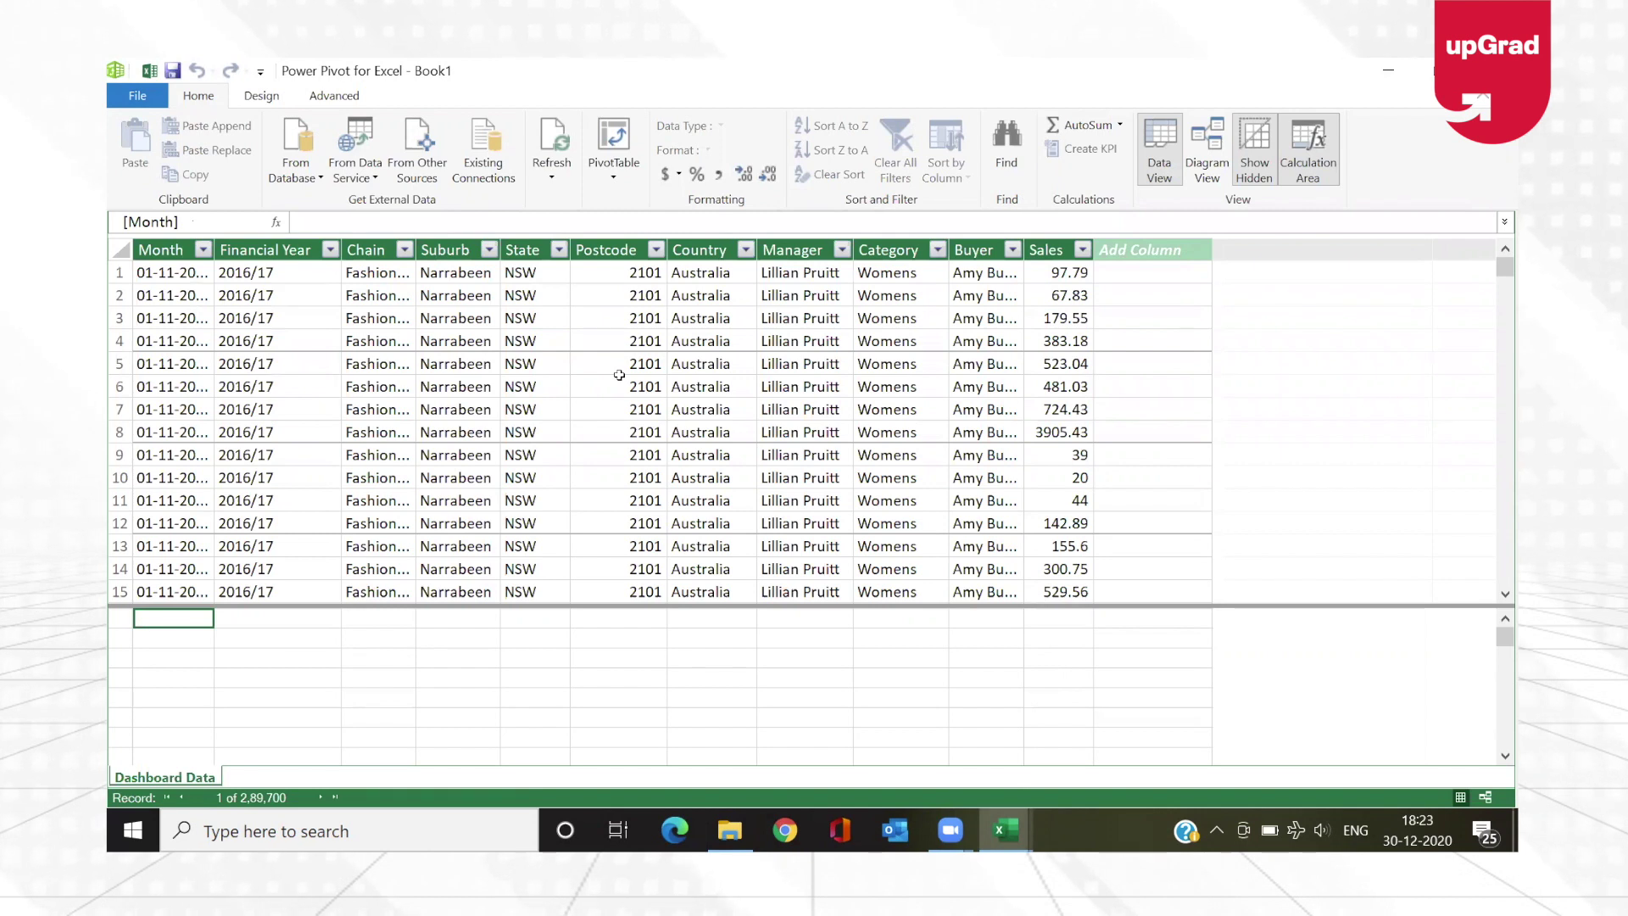
left_click(697, 641)
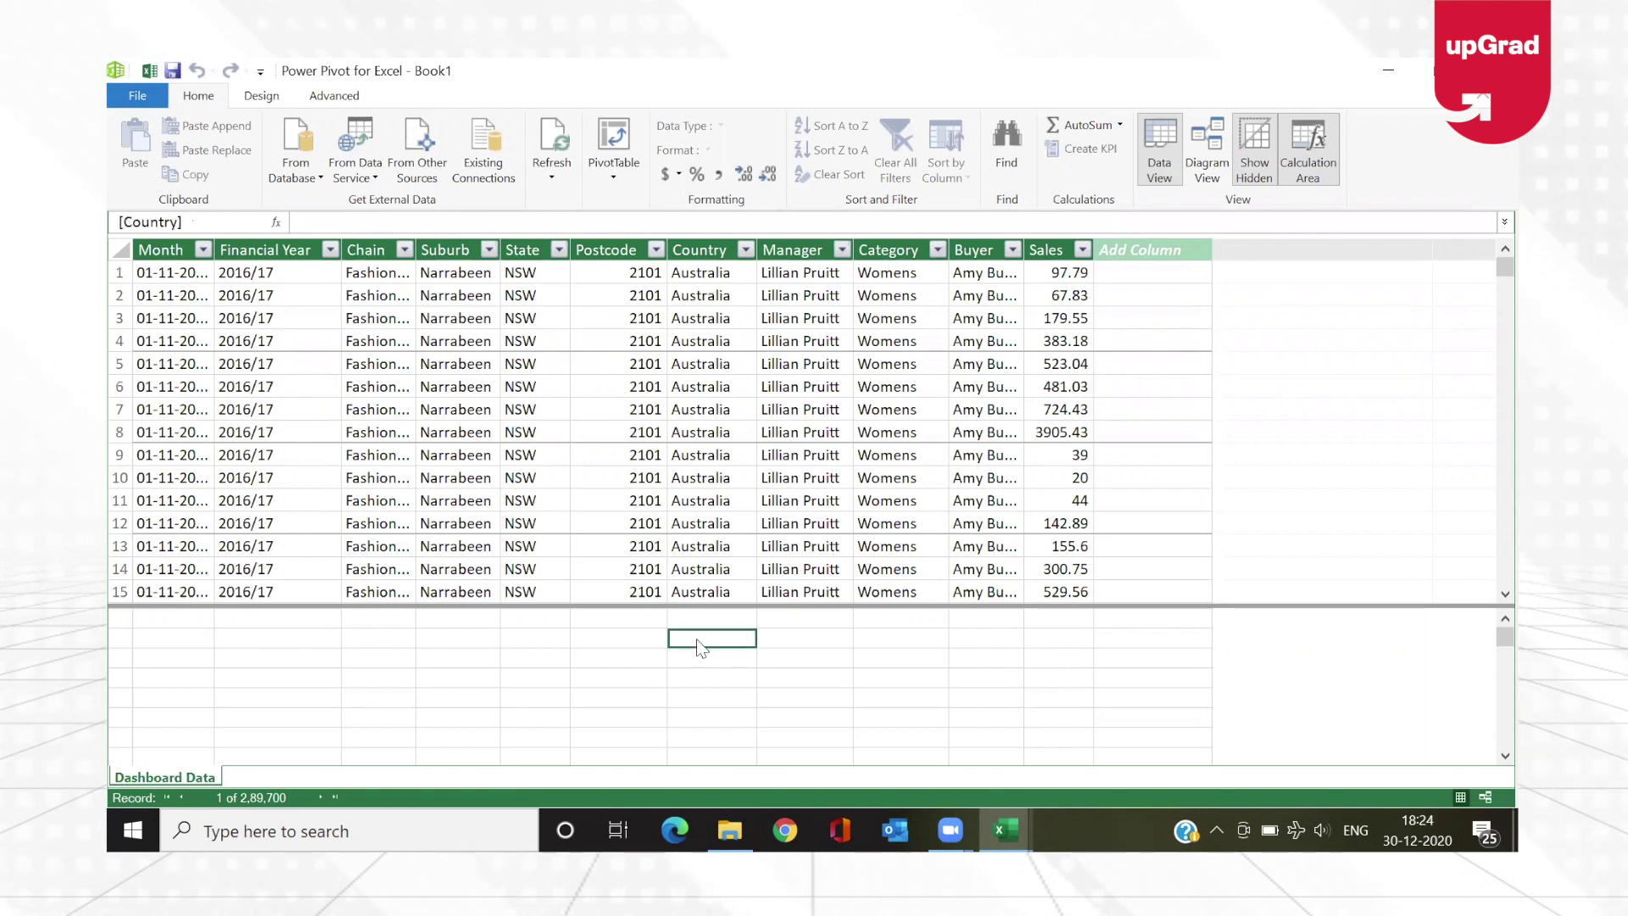
left_click(1163, 255)
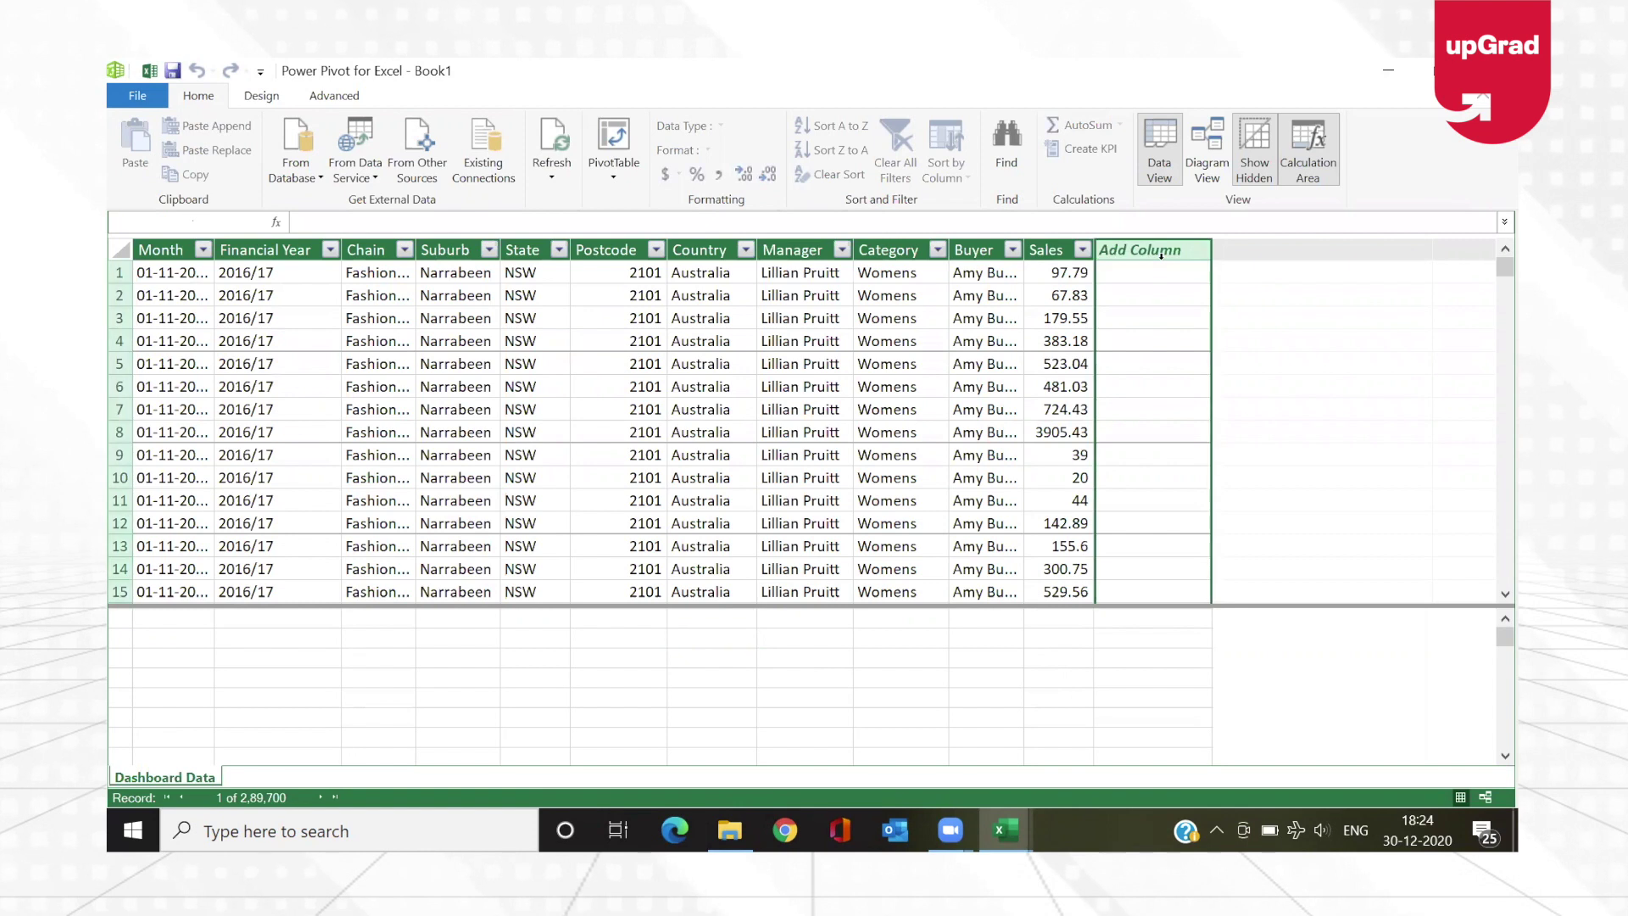
left_click(858, 642)
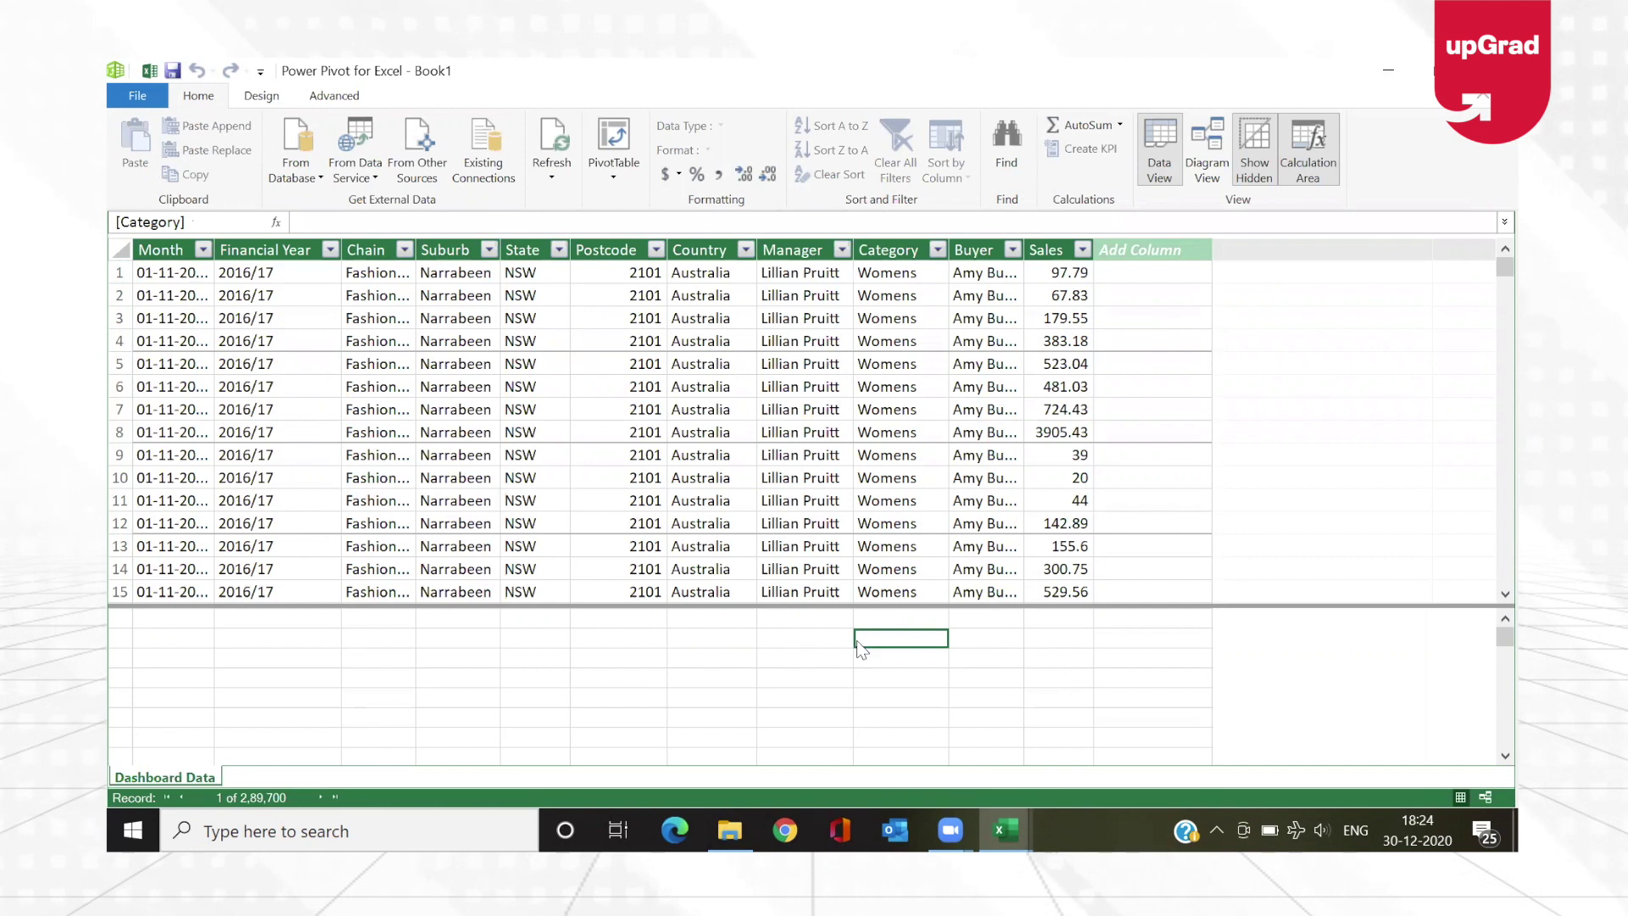
- Look through the available data sources in the Table Import Wizard and leave it without importing
left_click(414, 150)
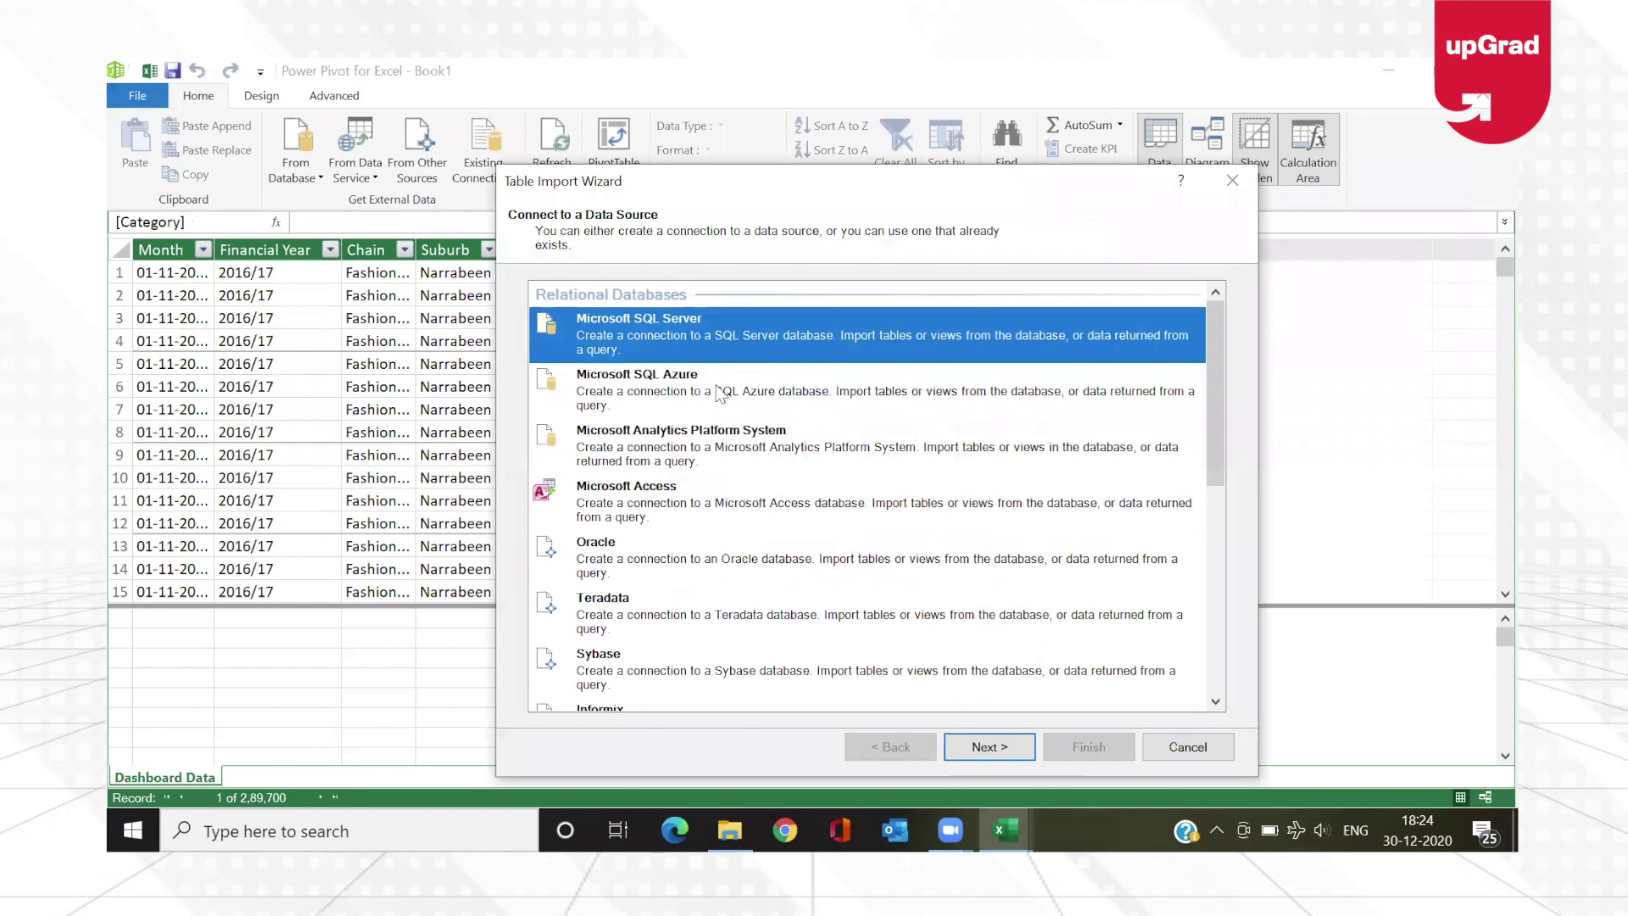
left_click_drag(1223, 446, 1228, 697)
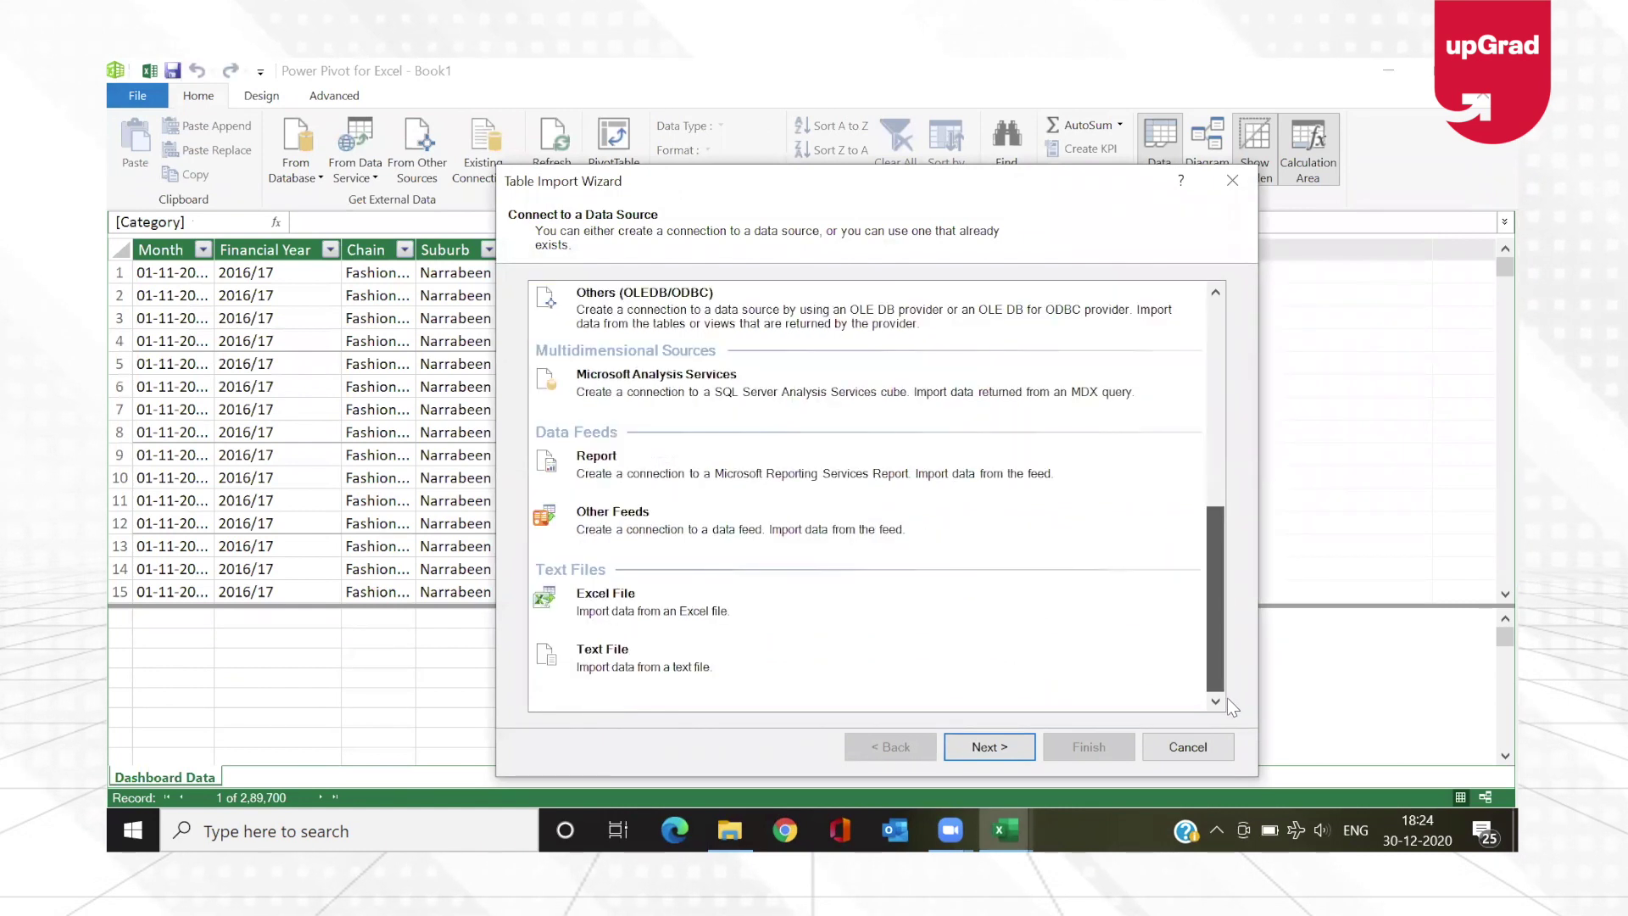
left_click(1188, 750)
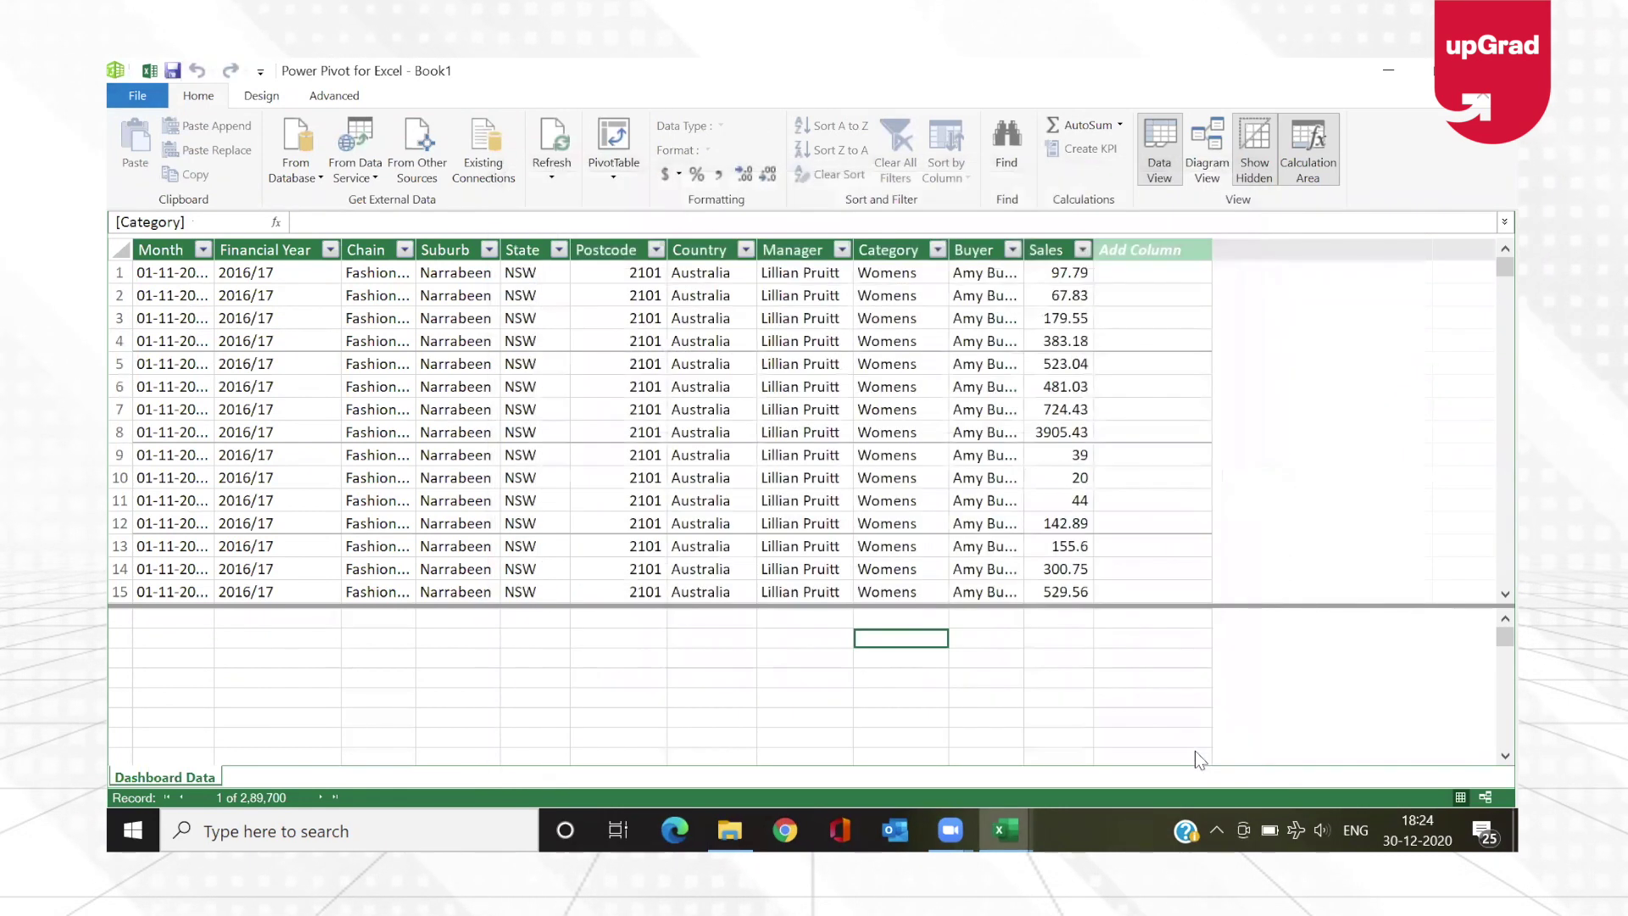
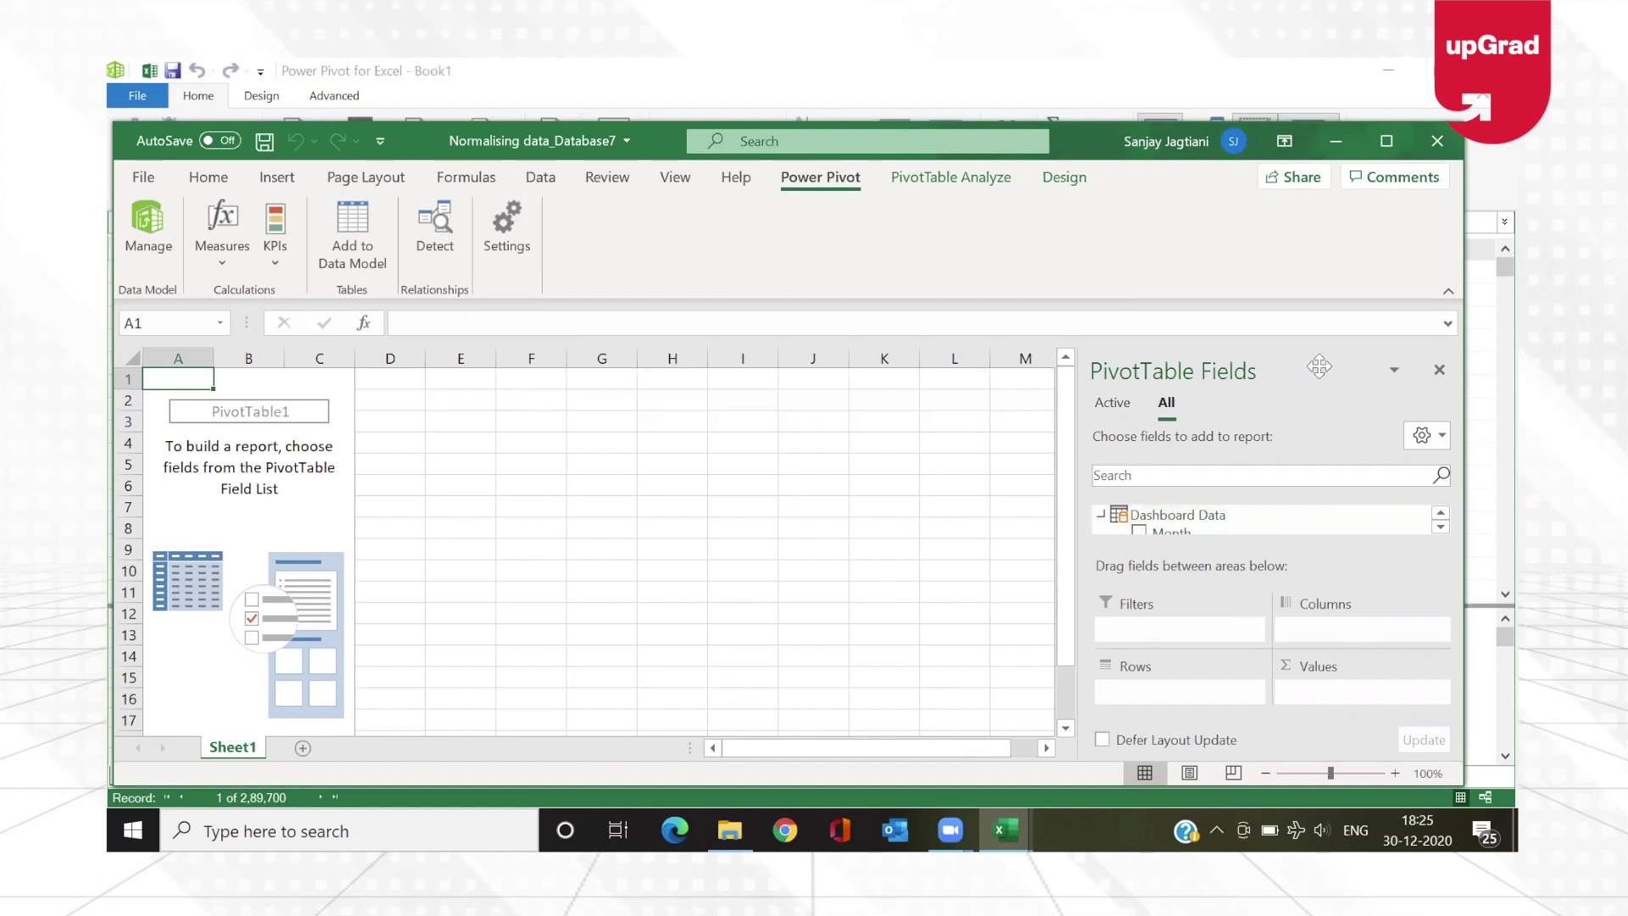
- Collapse the ribbon to enlarge the field list and add the Month field to the PivotTable's Rows area
left_click(1447, 291)
scroll(1441, 433, "down", 2)
scroll(1433, 441, "up", 2)
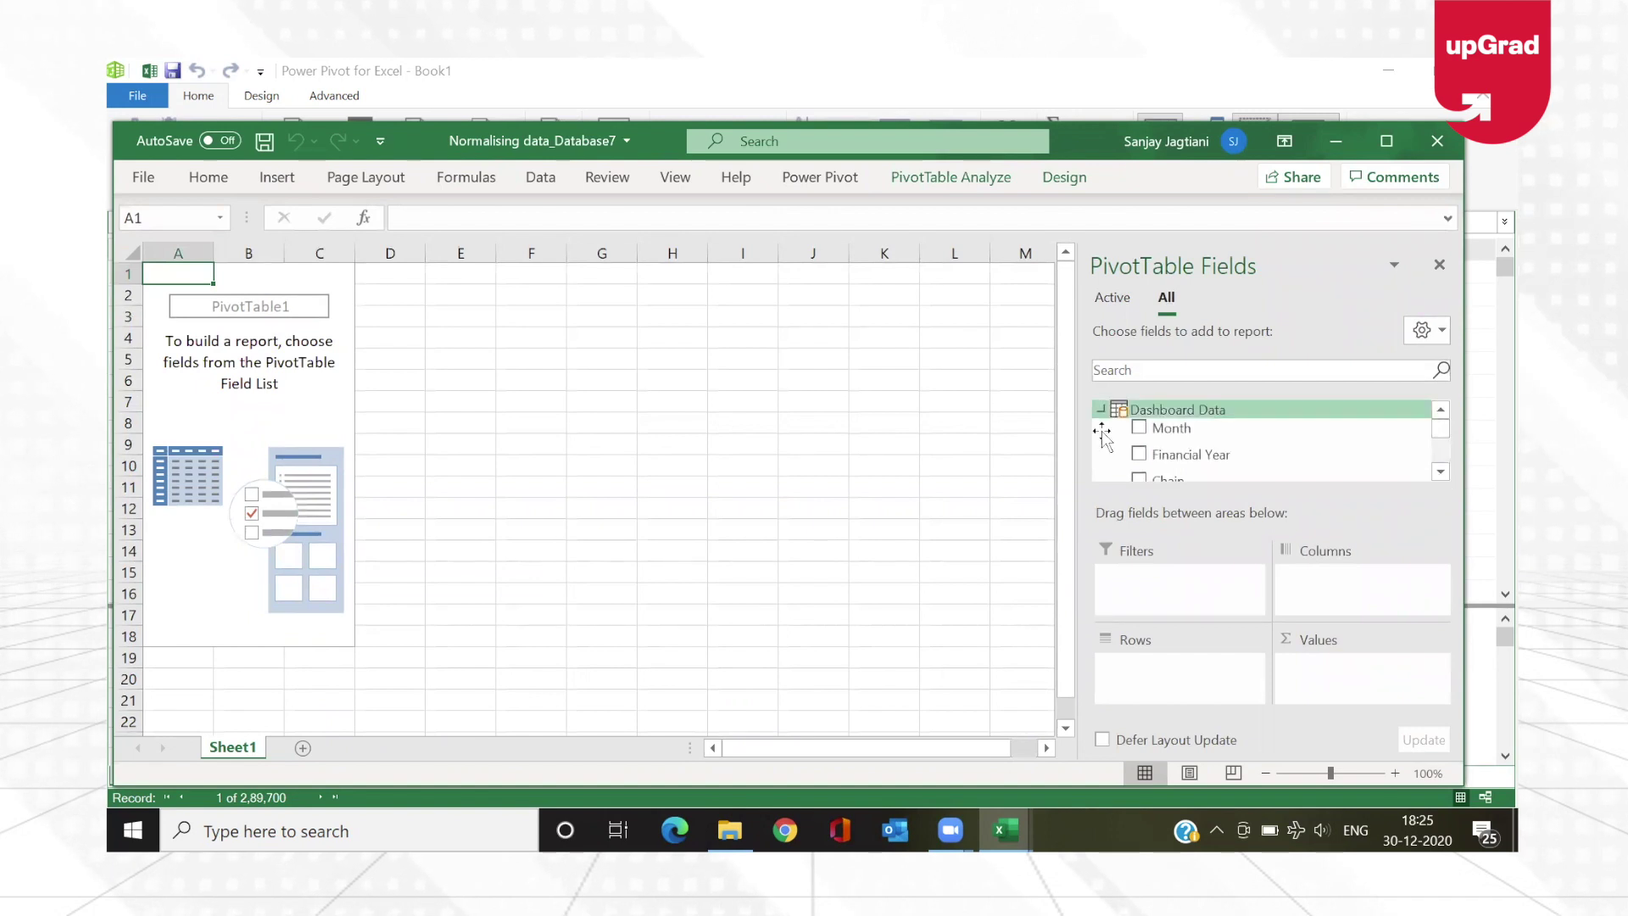
left_click_drag(1183, 429, 1134, 691)
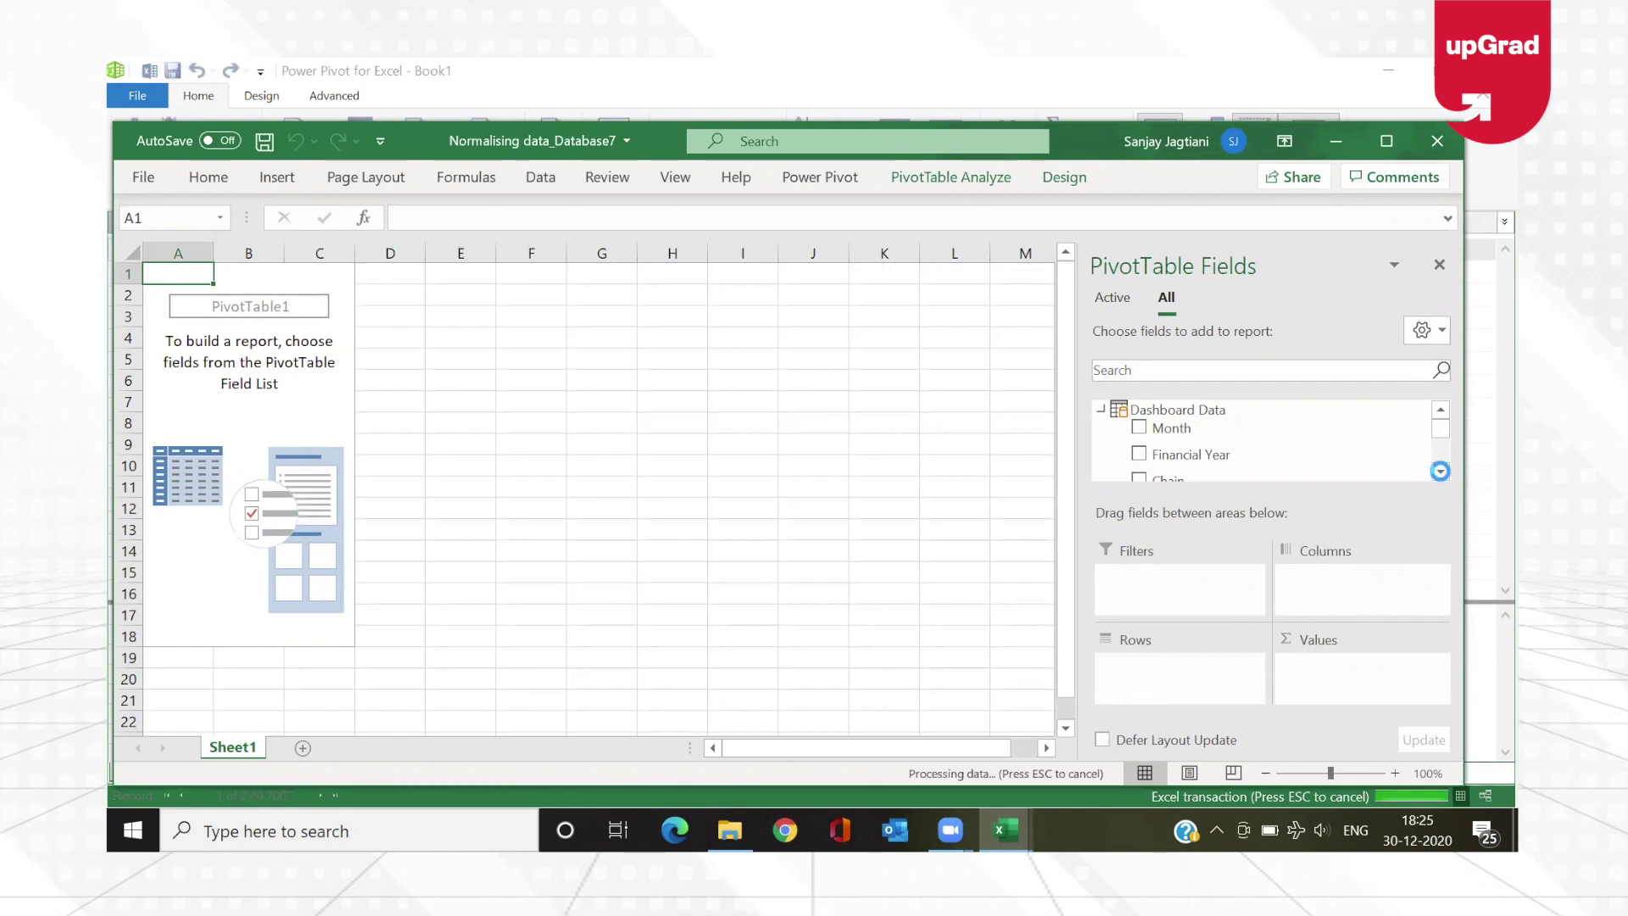
- Add the Sales field from the Dashboard Data table to the PivotTable's Values area as Sum of Sales
left_click(1442, 472)
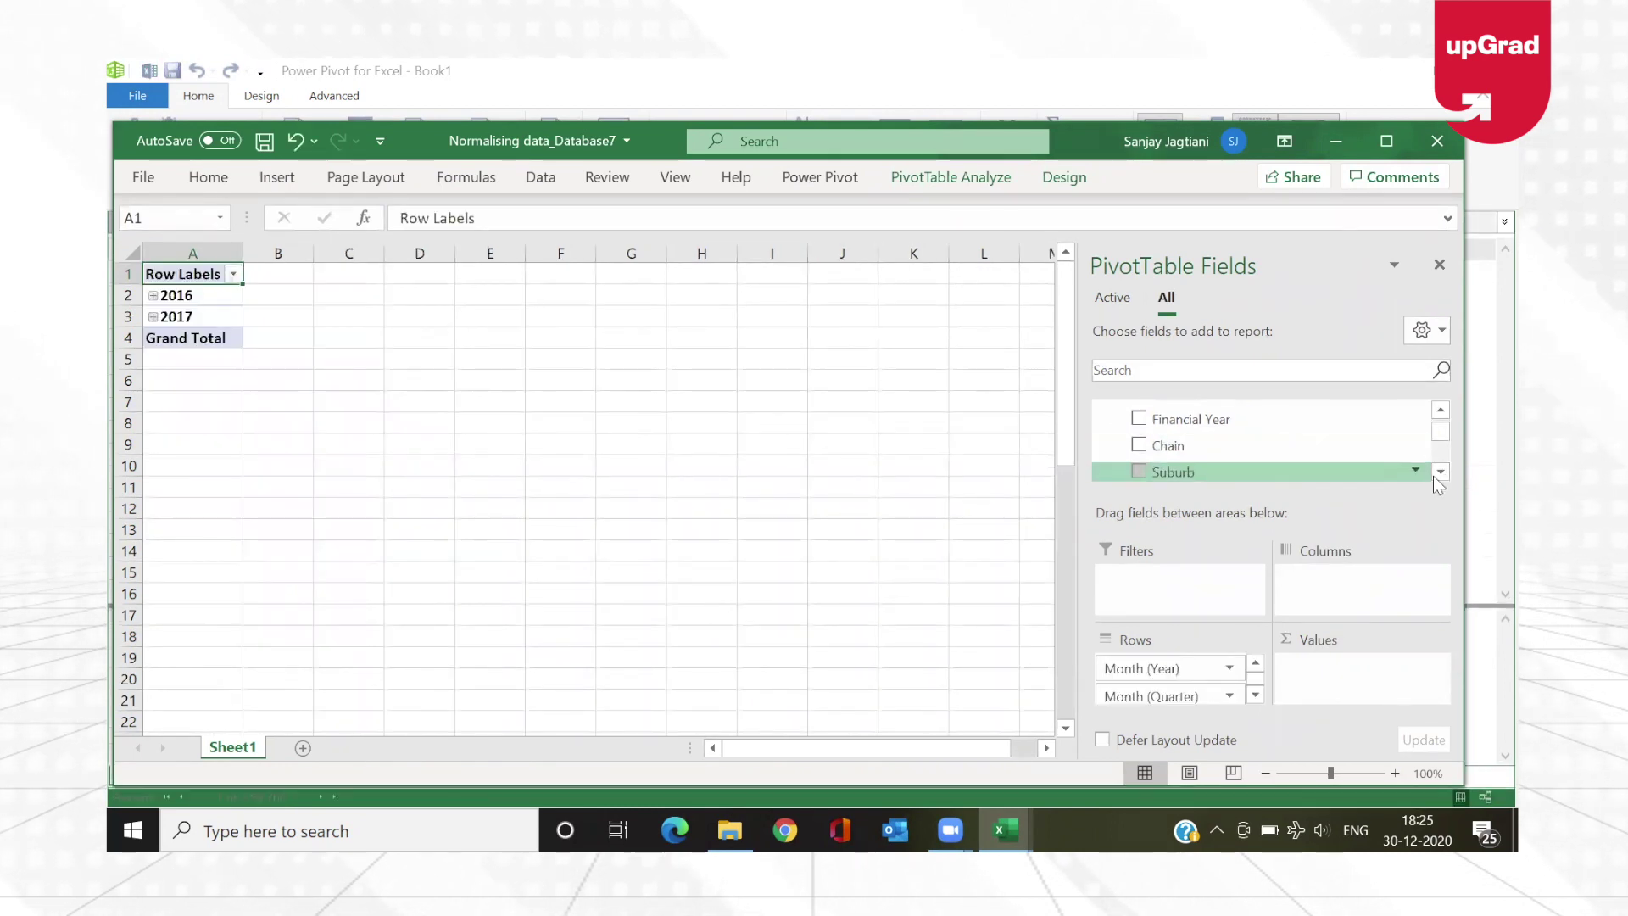
left_click(1441, 471)
left_click(1441, 472)
left_click(1441, 472)
left_click(1441, 472)
left_click(1441, 472)
left_click_drag(1157, 427, 1363, 693)
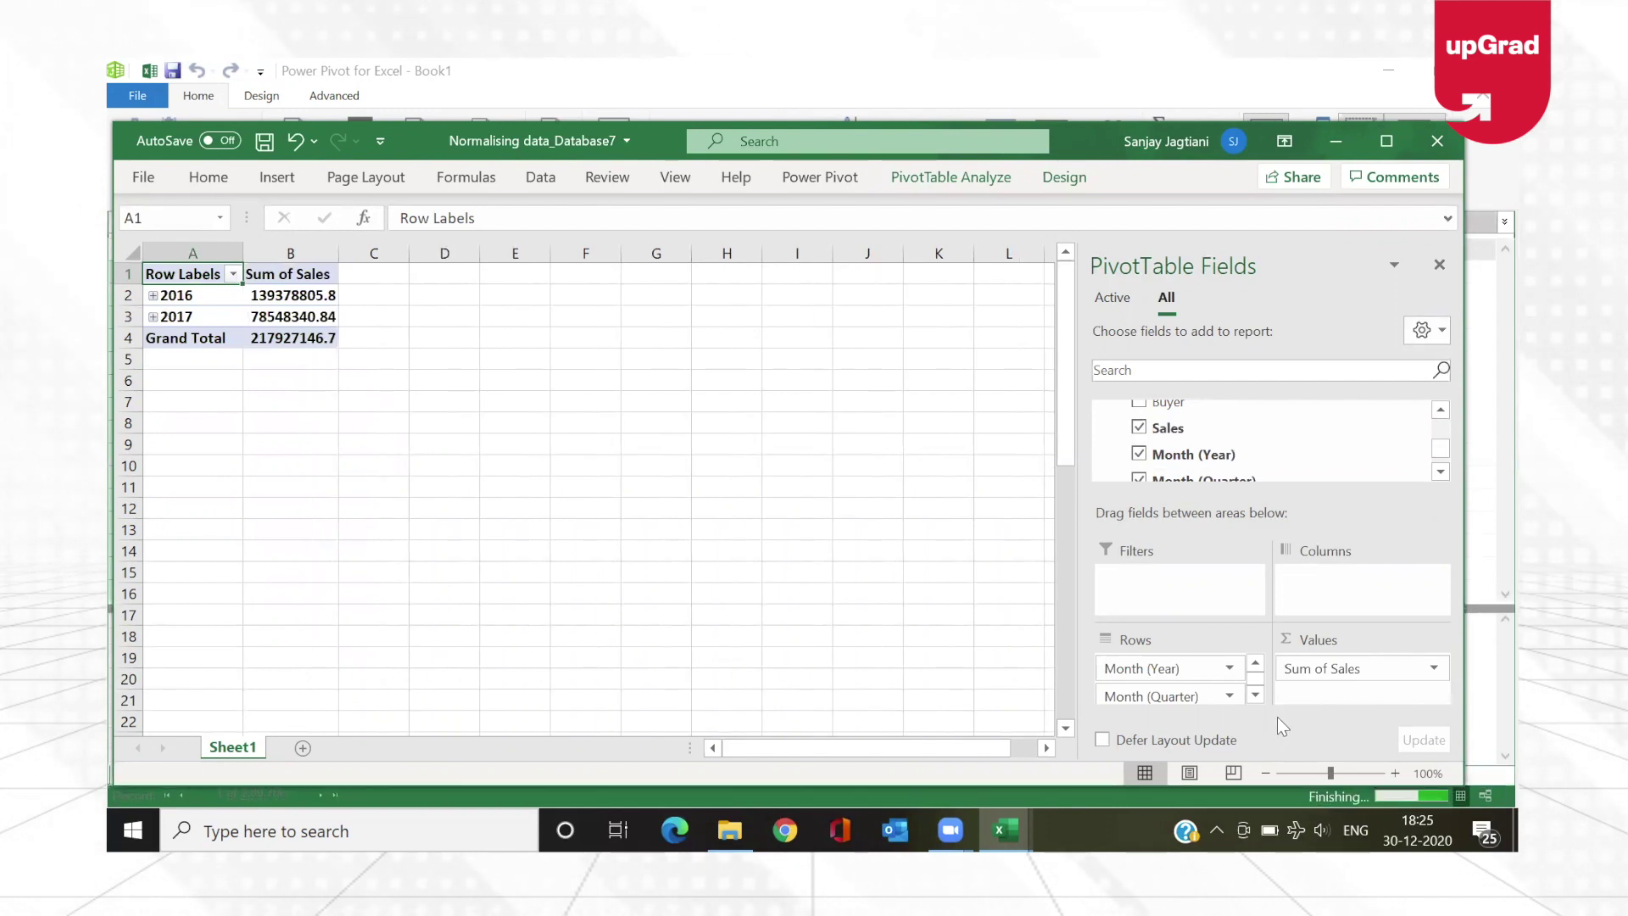
- Remove Month (Month), Month (Quarter) and Month from the PivotTable's Rows area, keeping only Month (Year)
scroll(1165, 671, "down", 2)
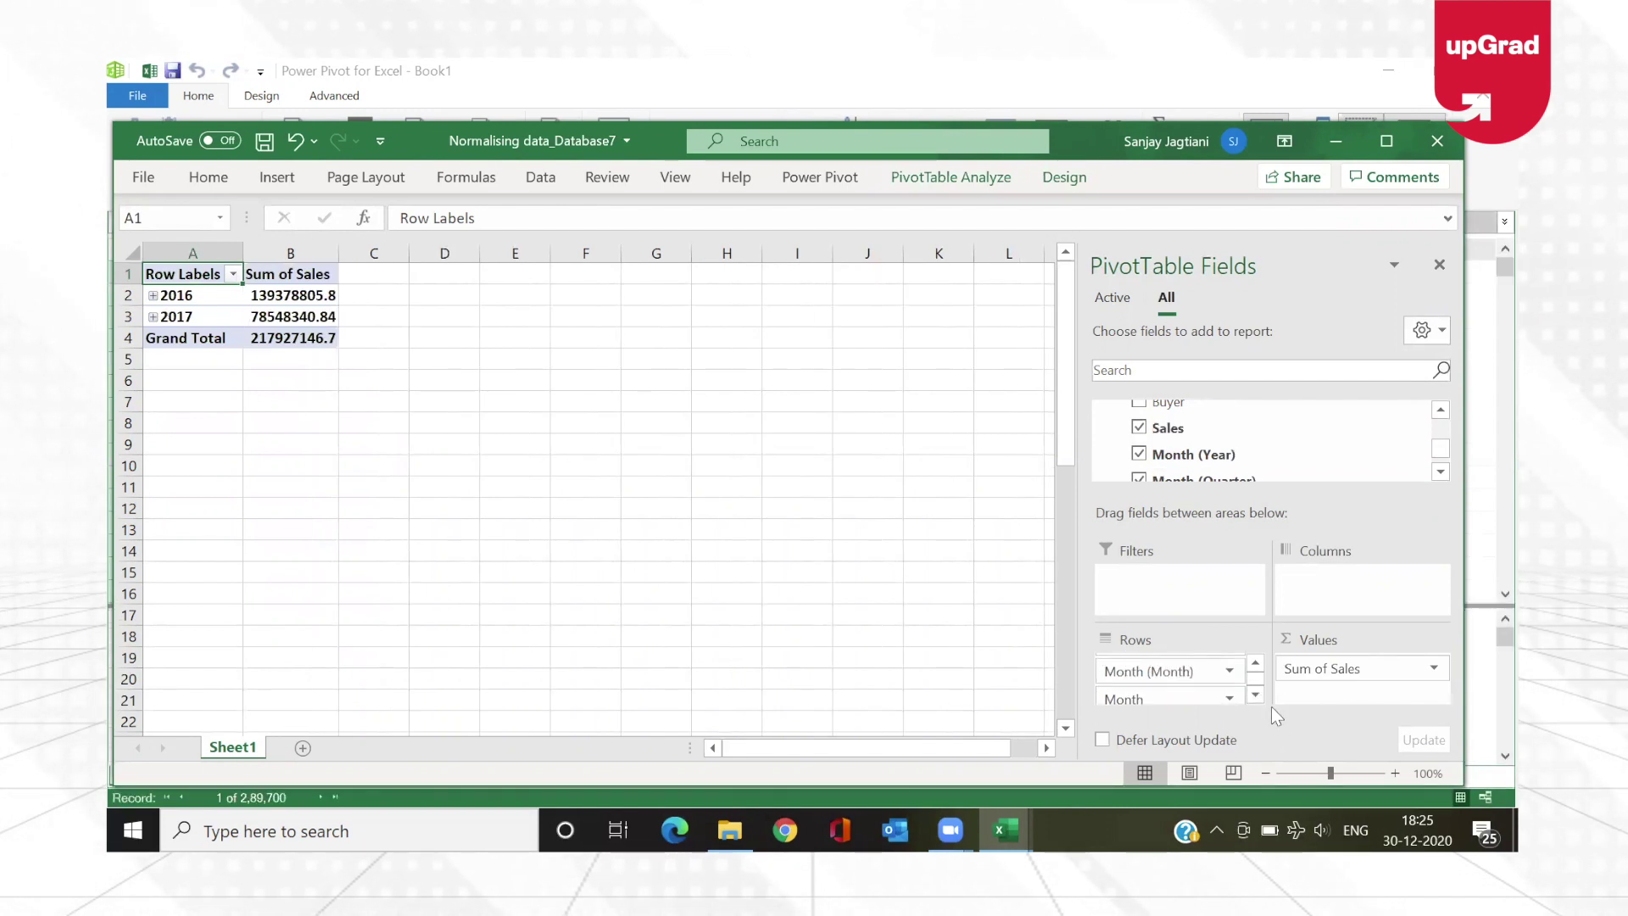
left_click_drag(1136, 671, 760, 555)
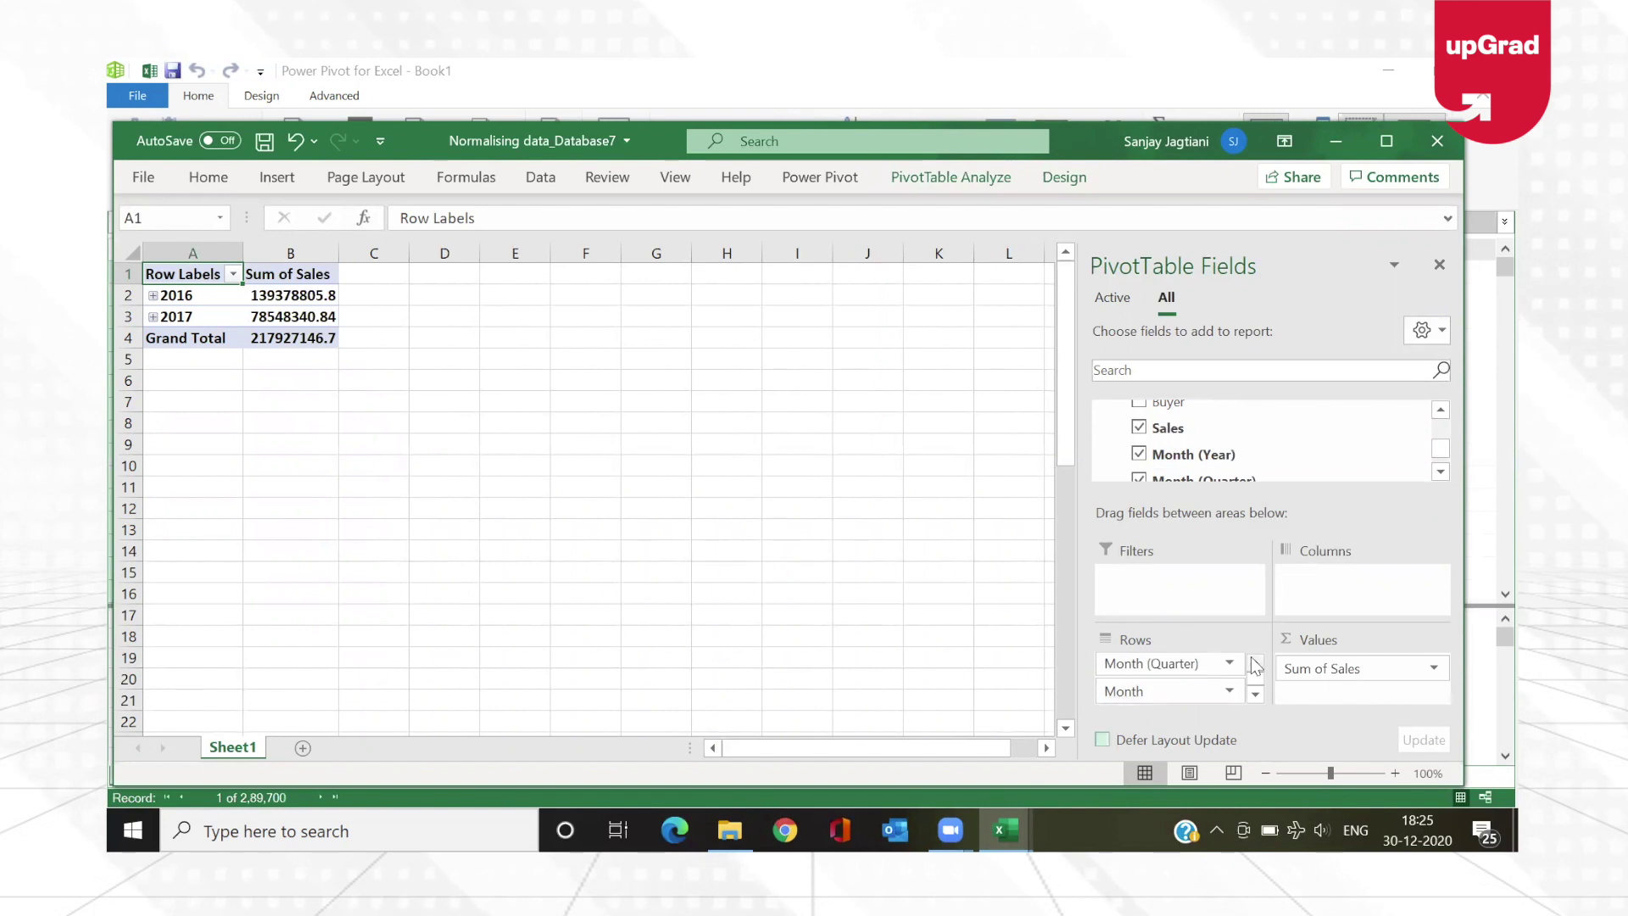
scroll(1159, 691, "up", 1)
left_click_drag(1159, 695, 799, 556)
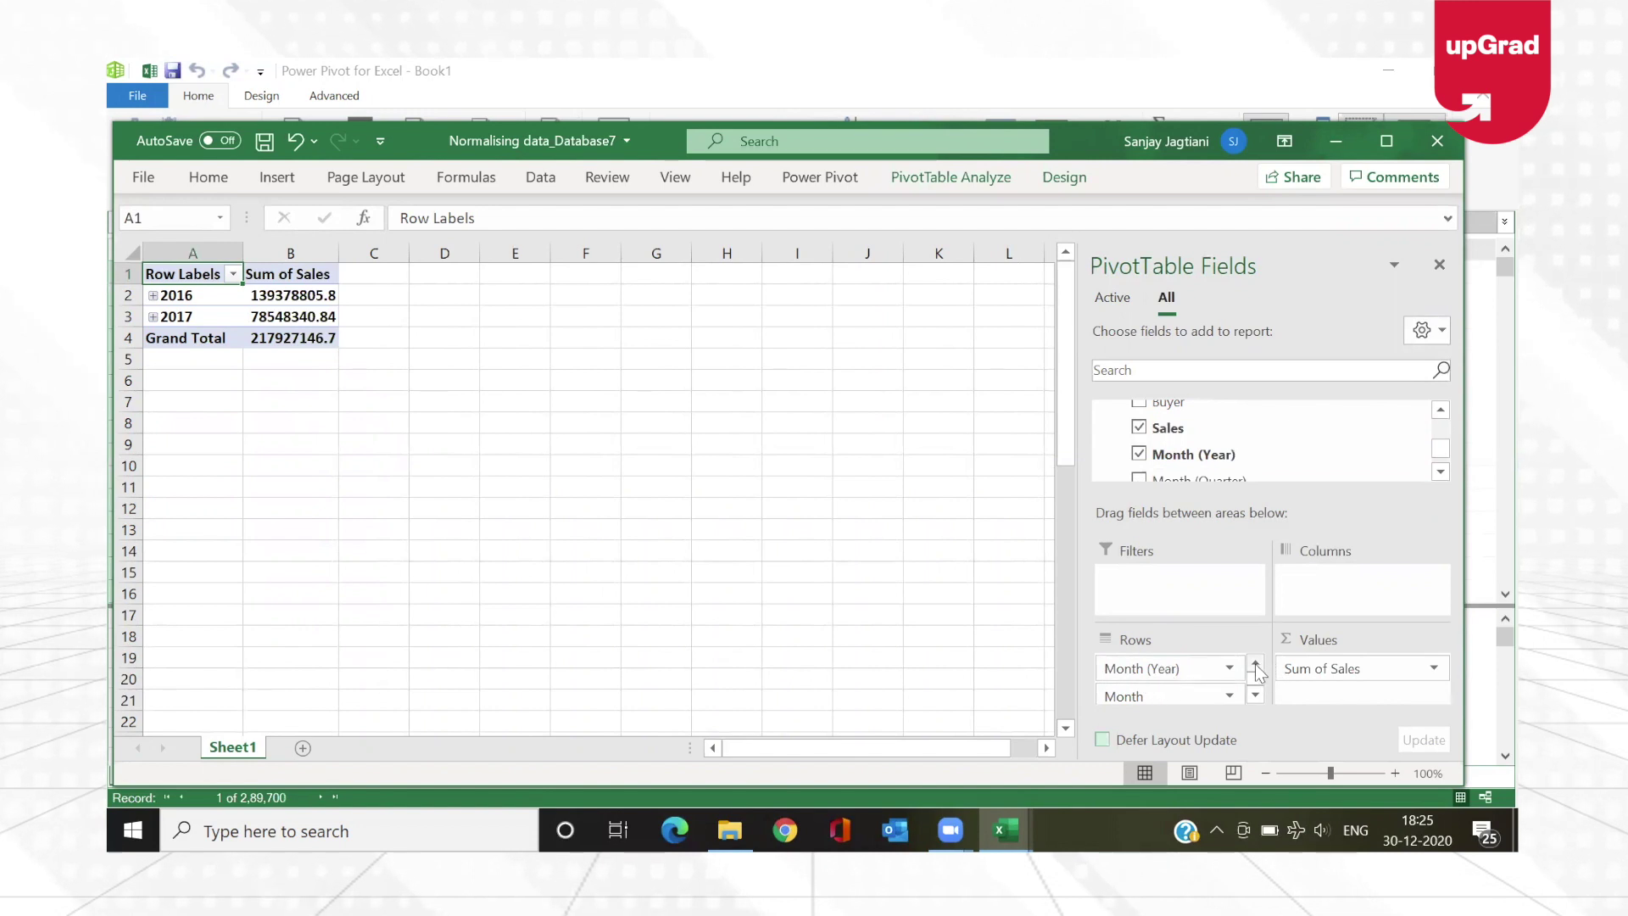
left_click_drag(1145, 695, 652, 547)
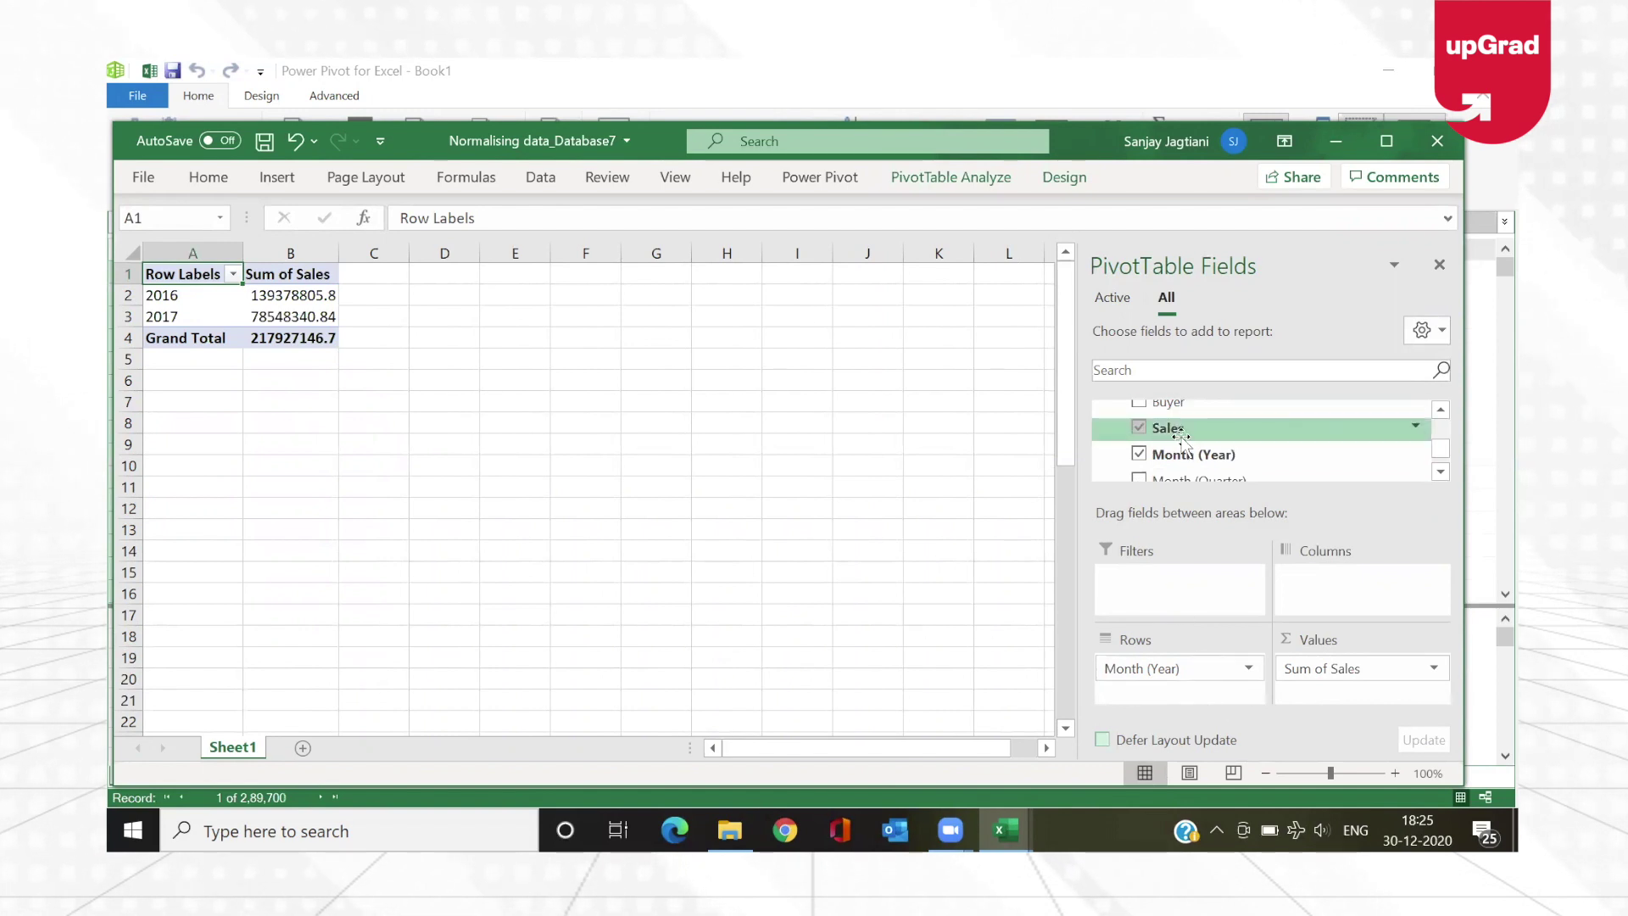
- Add Month (Month) beneath Month (Year) in the PivotTable's rows and expand 2016 into its months
left_click(1441, 472)
left_click(1441, 471)
left_click_drag(1192, 454, 1193, 701)
left_click(149, 293)
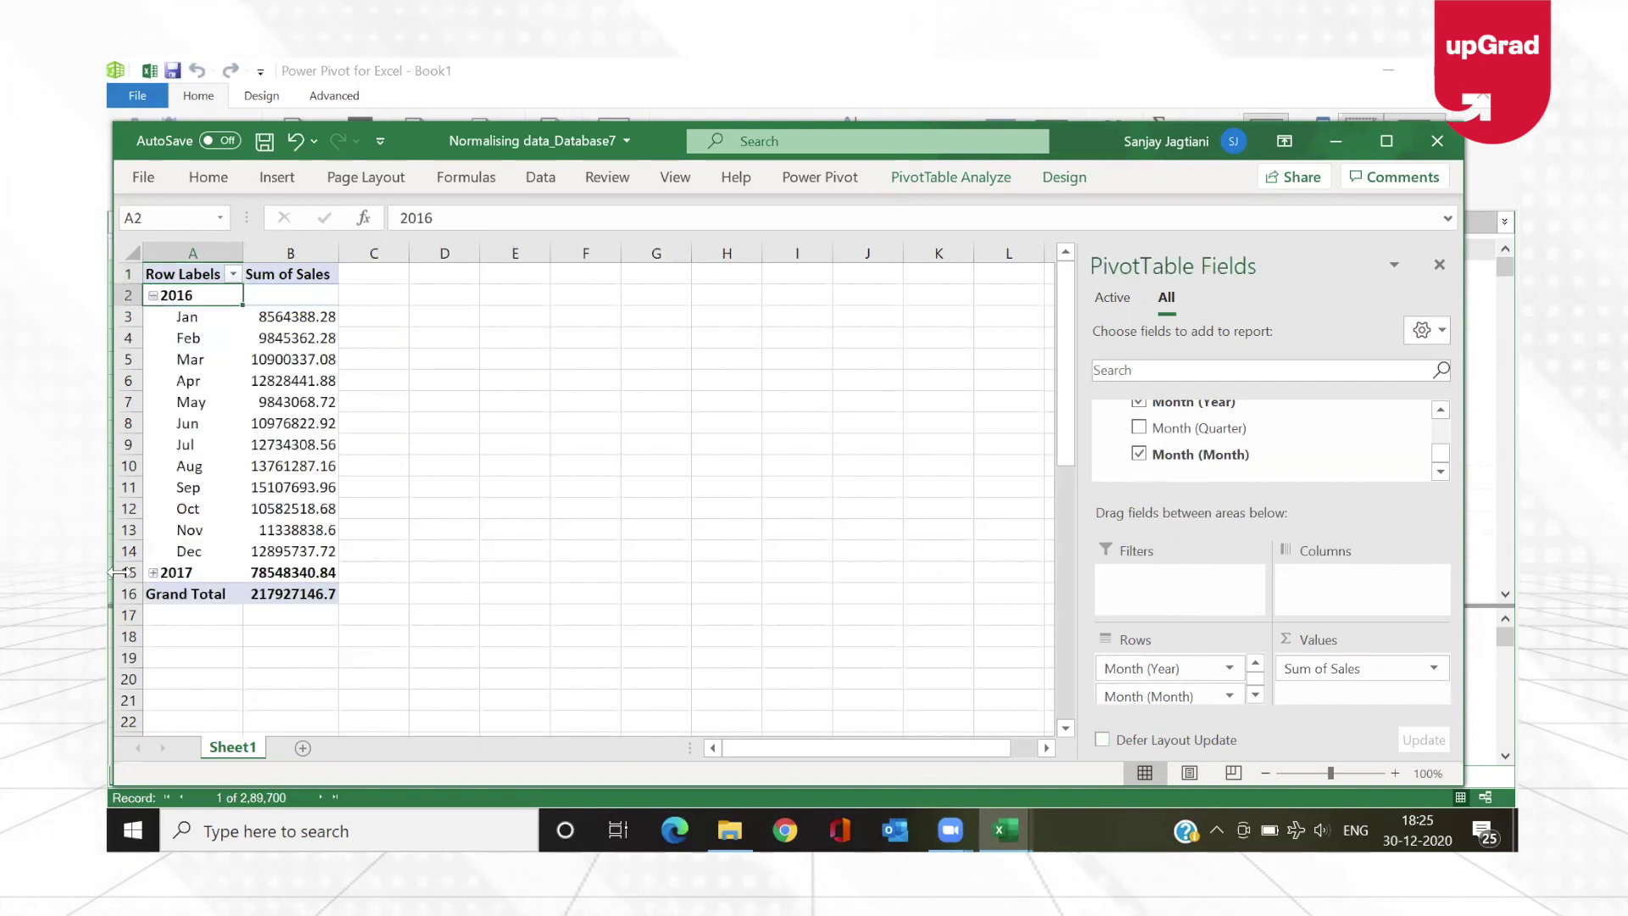
left_click(161, 578)
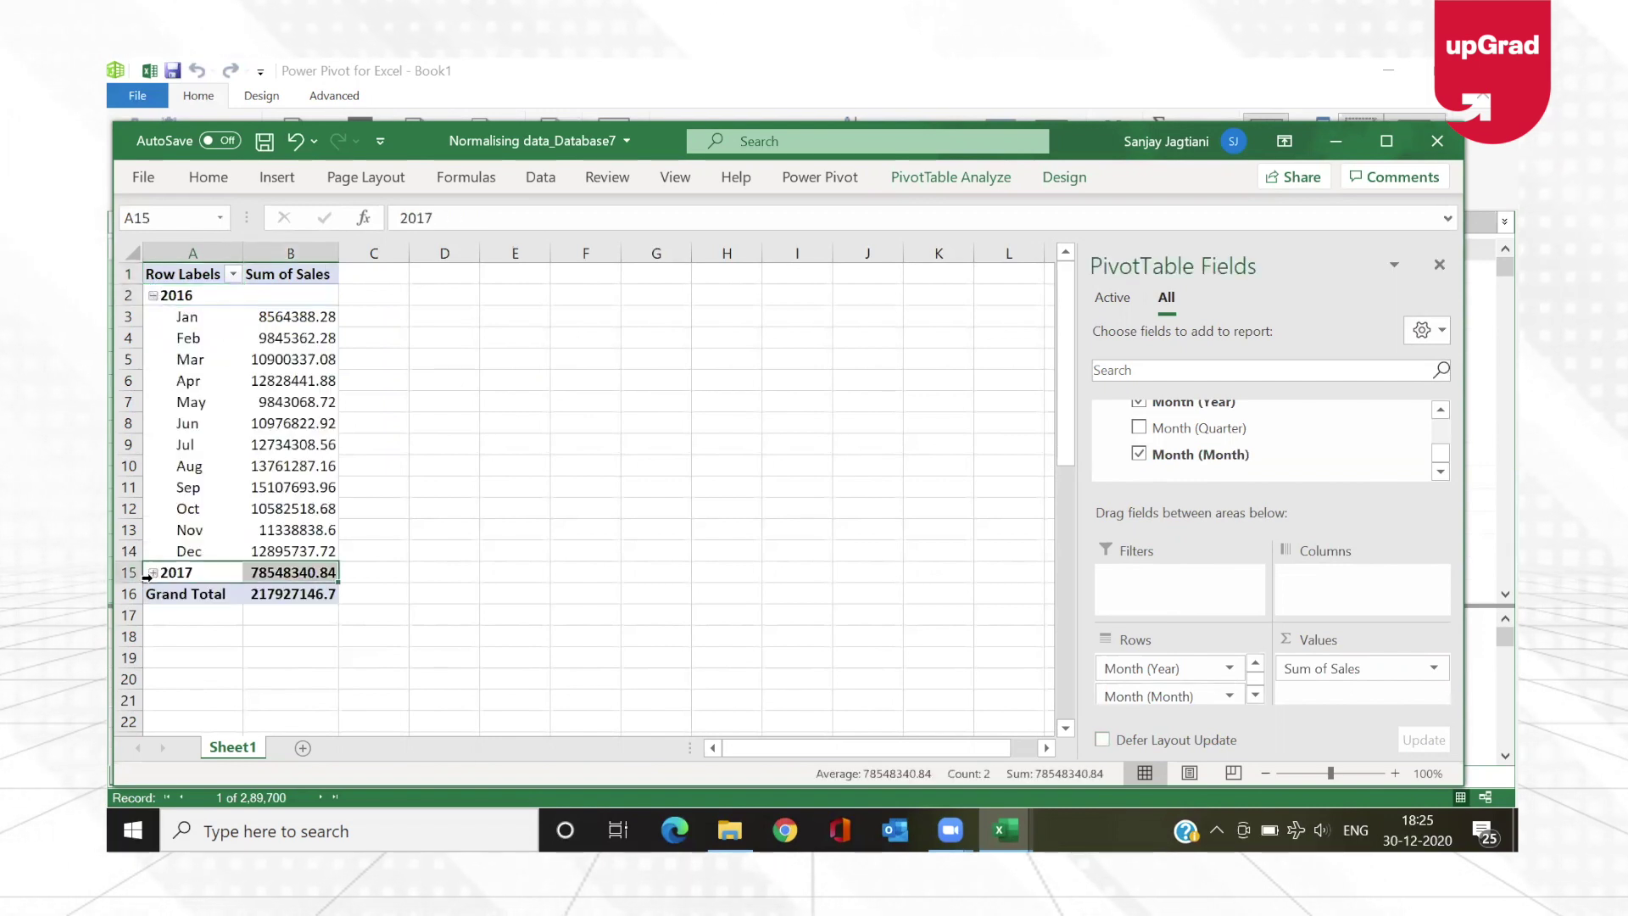
left_click(543, 528)
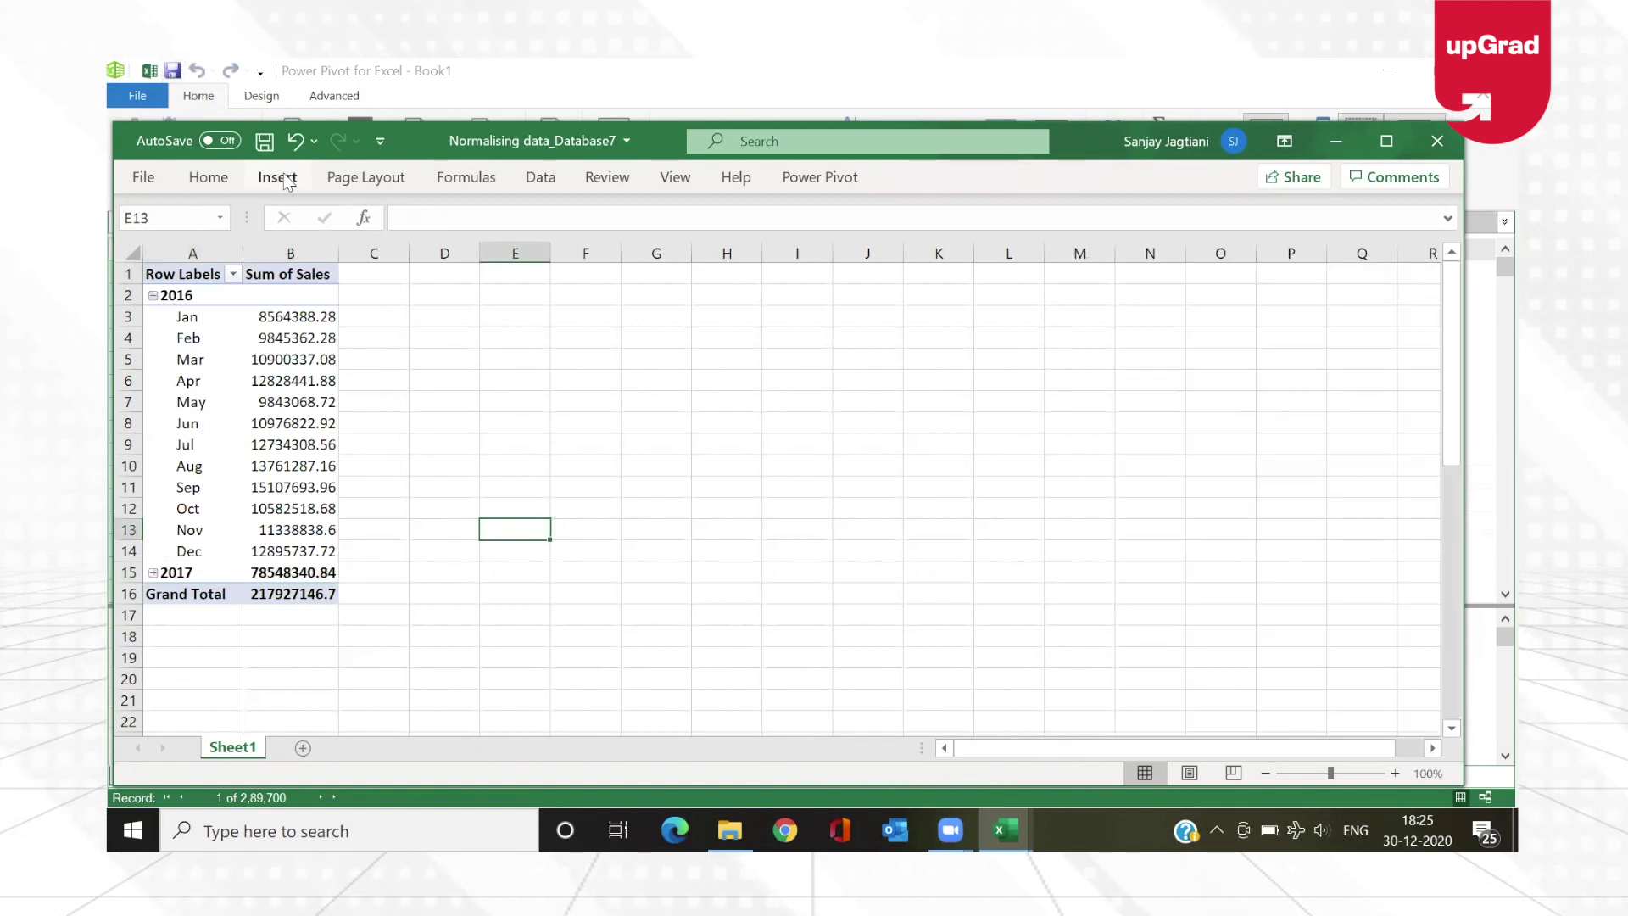
- Save the workbook and check the file size of Normalising data_Database7 in File Explorer
left_click(265, 142)
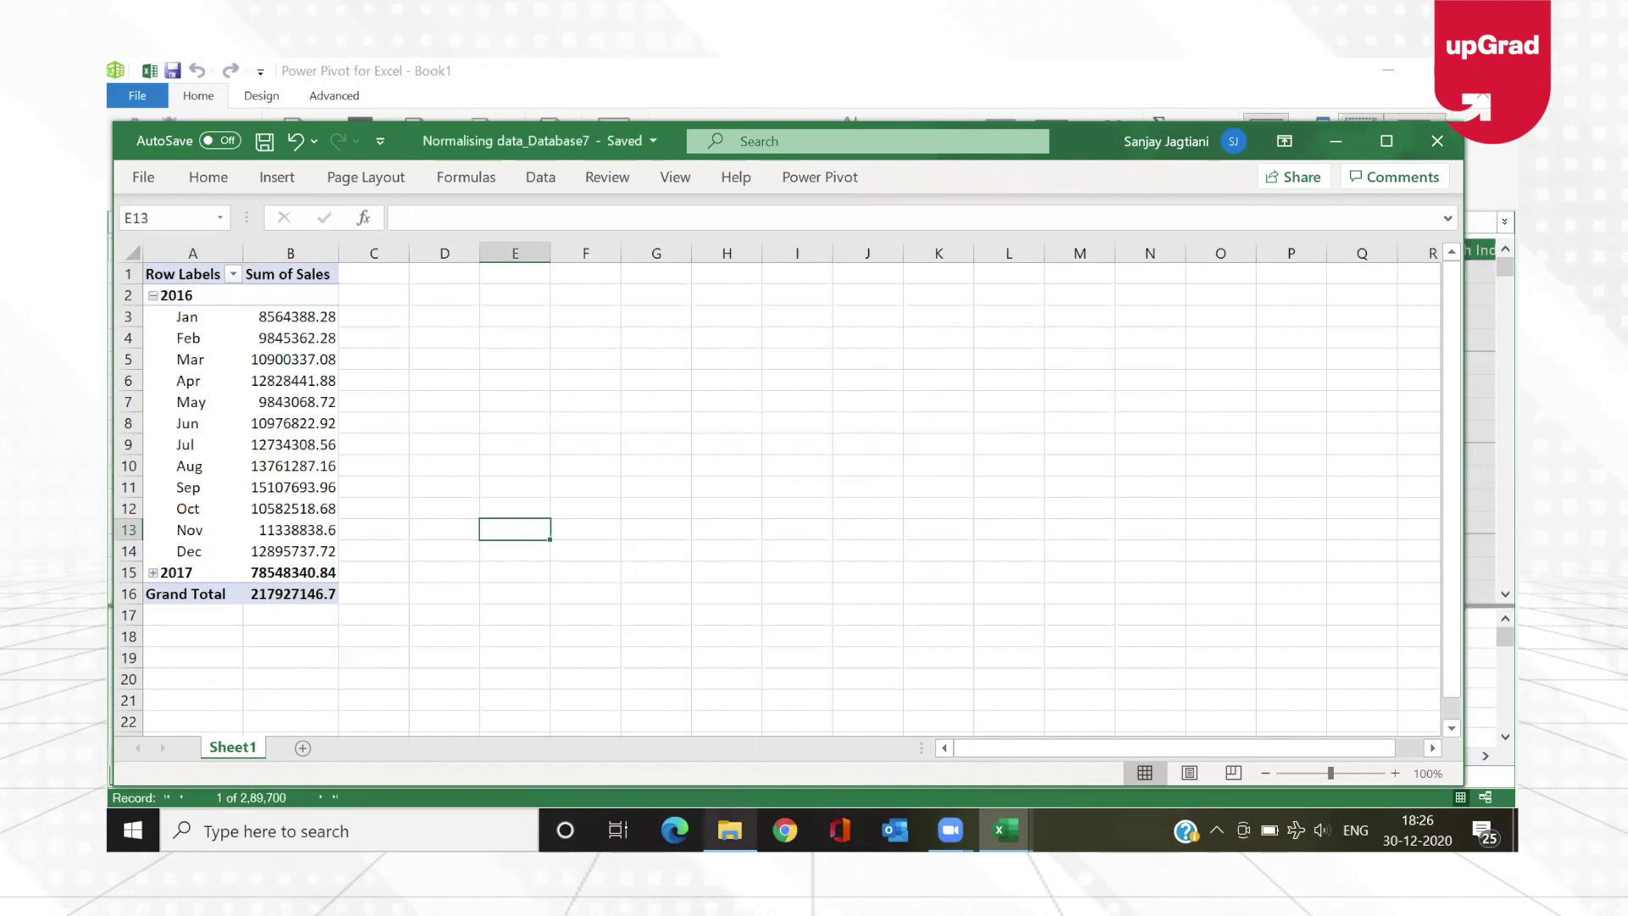
left_click(730, 830)
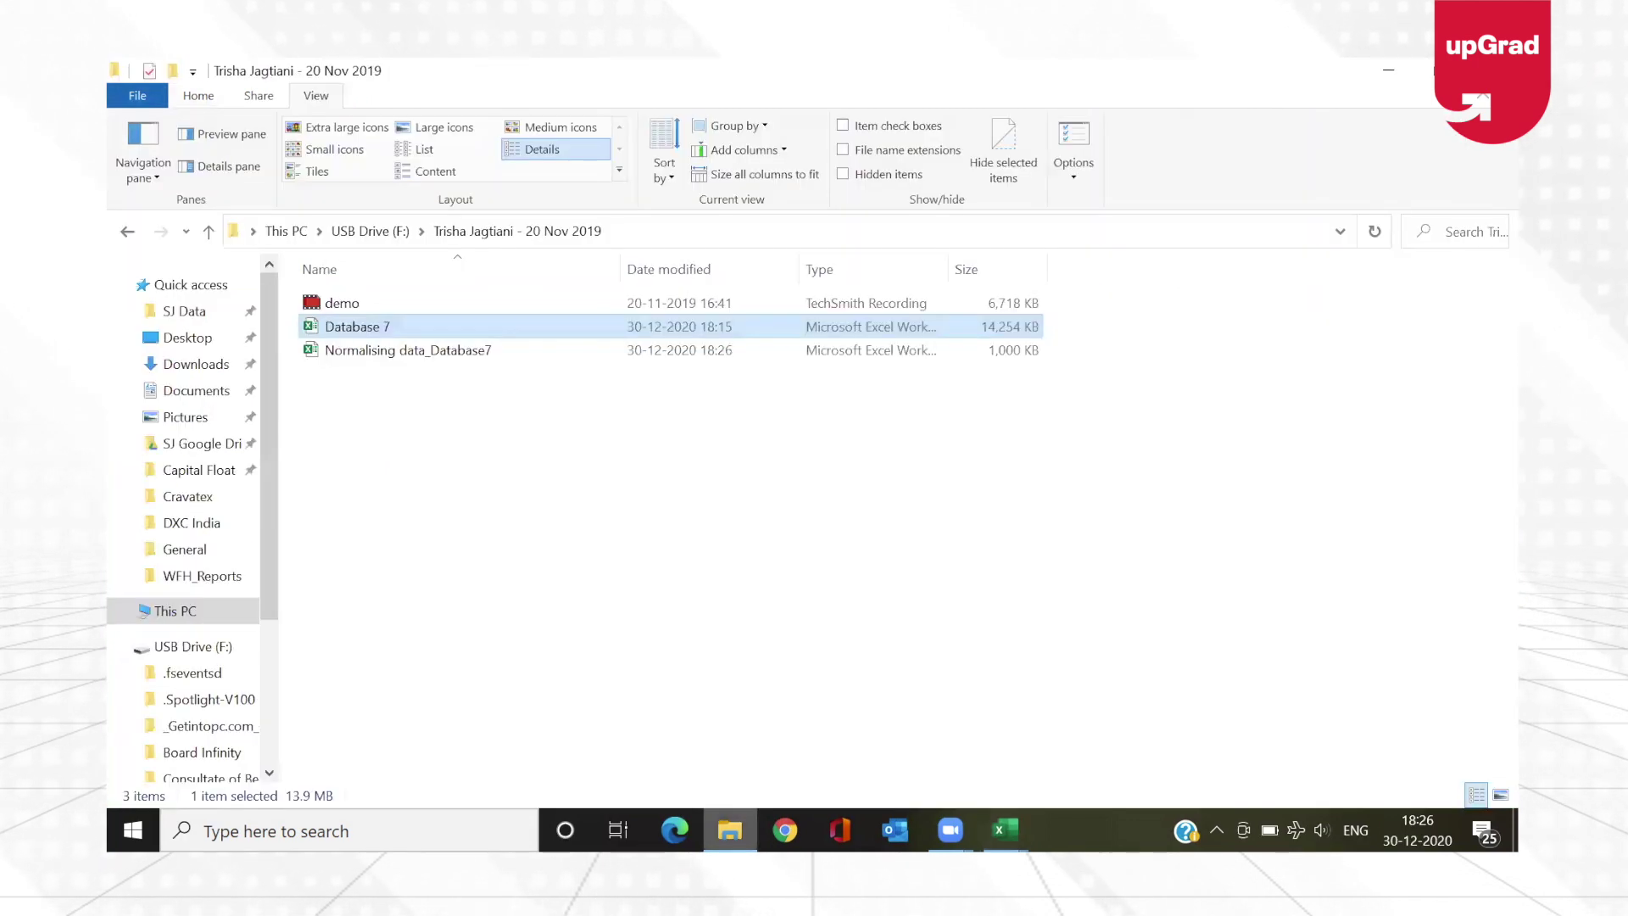
left_click(843, 351)
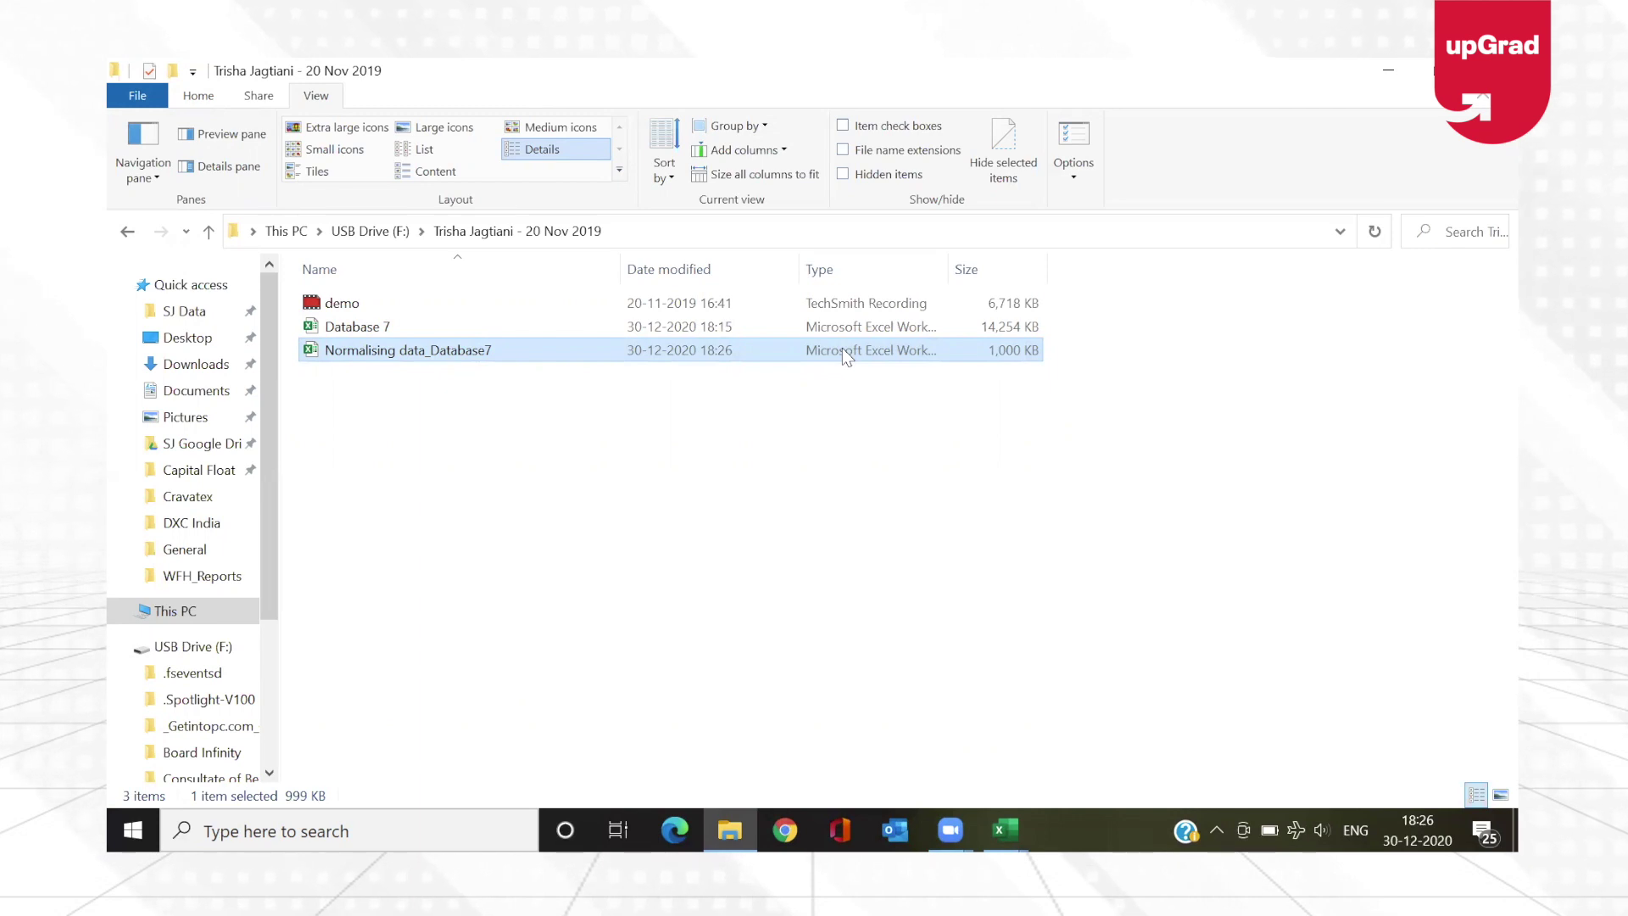
- Switch back to the workbook's PivotTable and bring up the Power Pivot window with the Dashboard Data table
left_click(1005, 830)
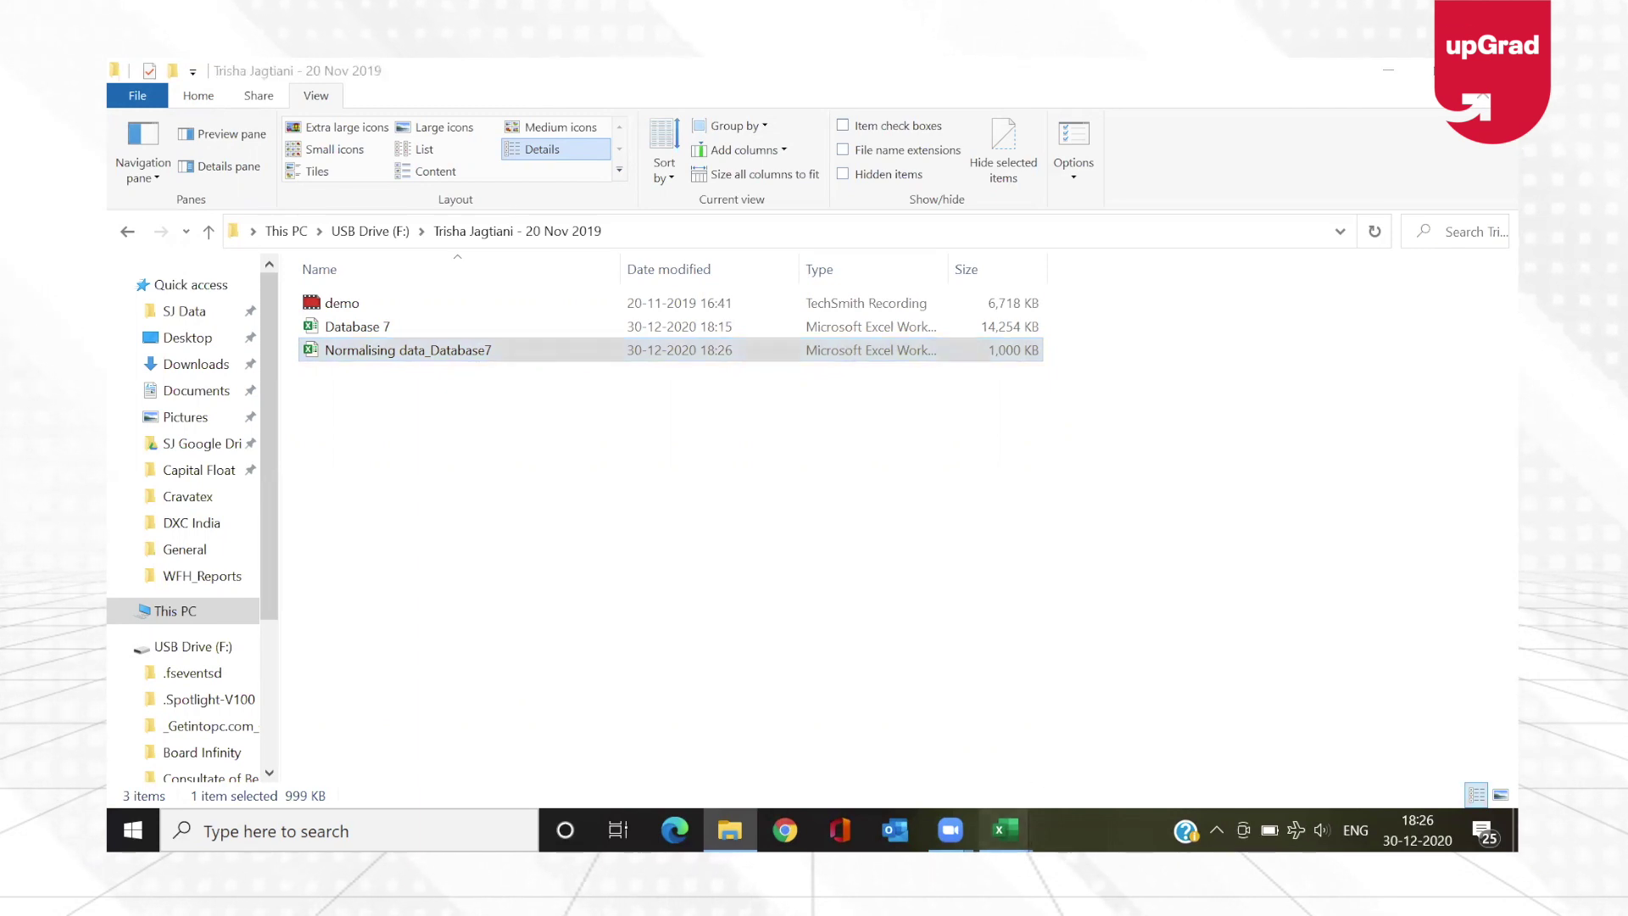
left_click(866, 669)
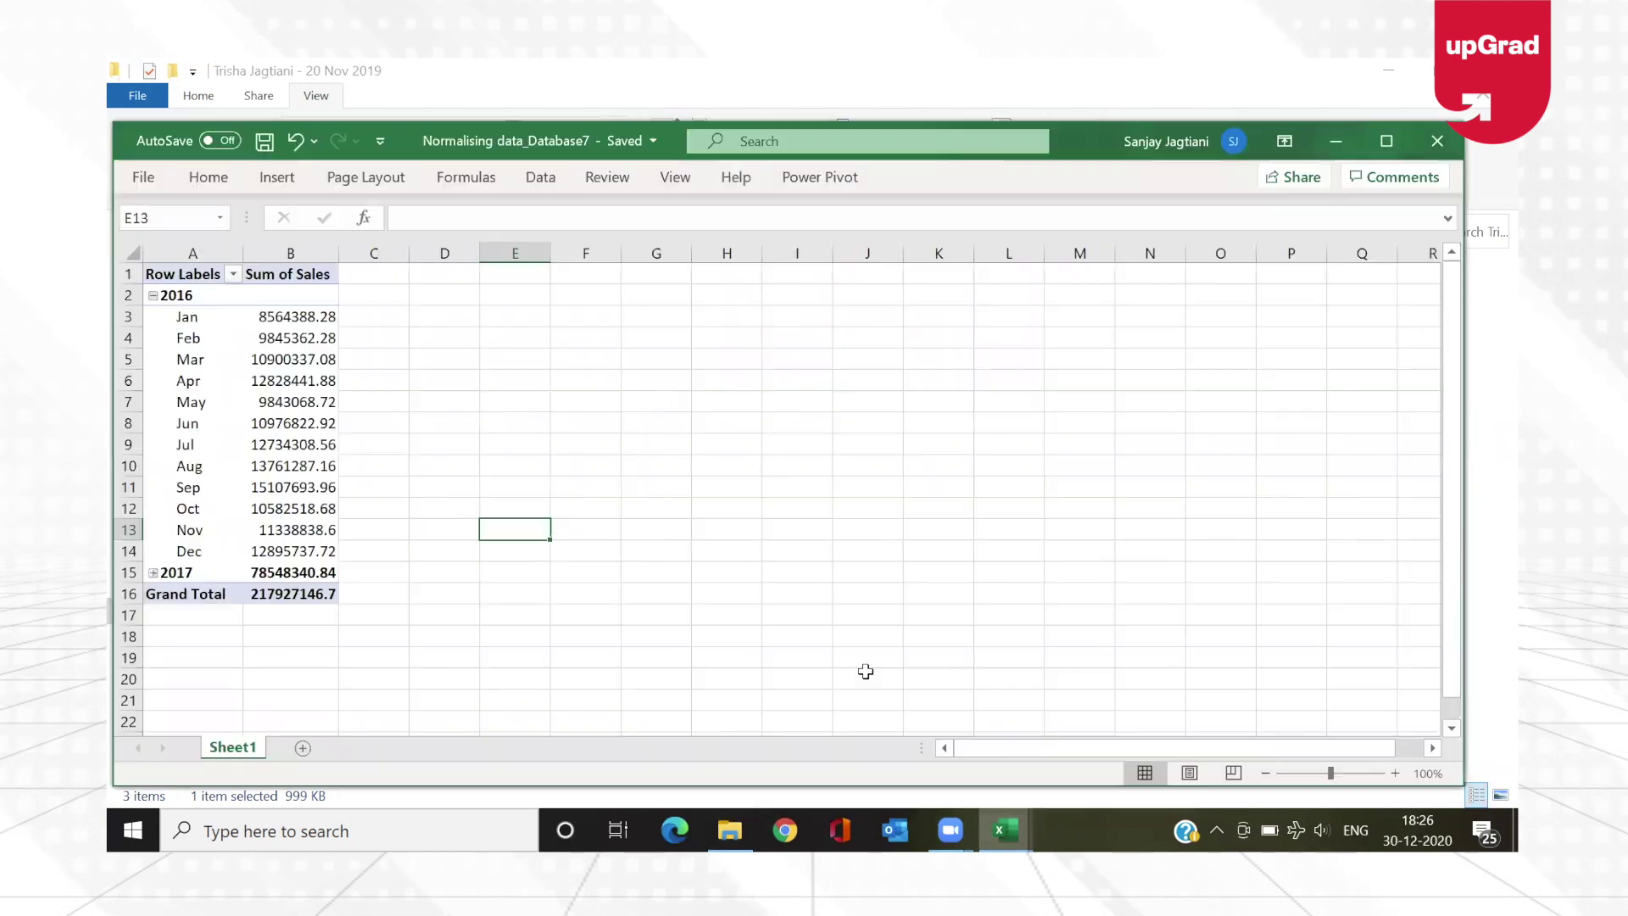
left_click(263, 448)
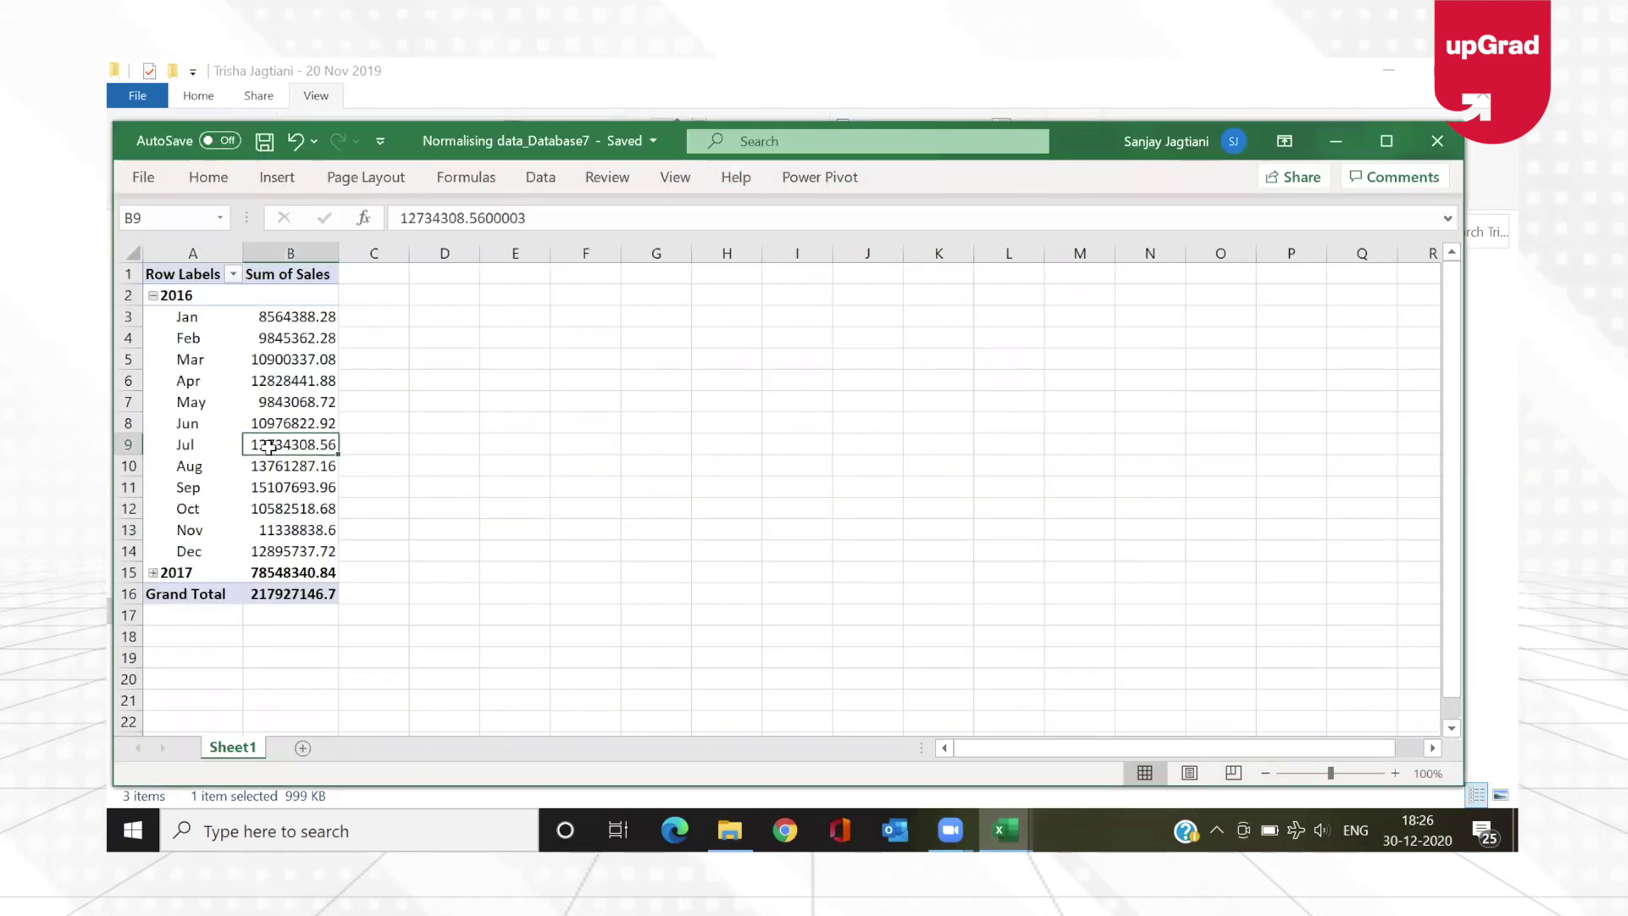
left_click(1005, 829)
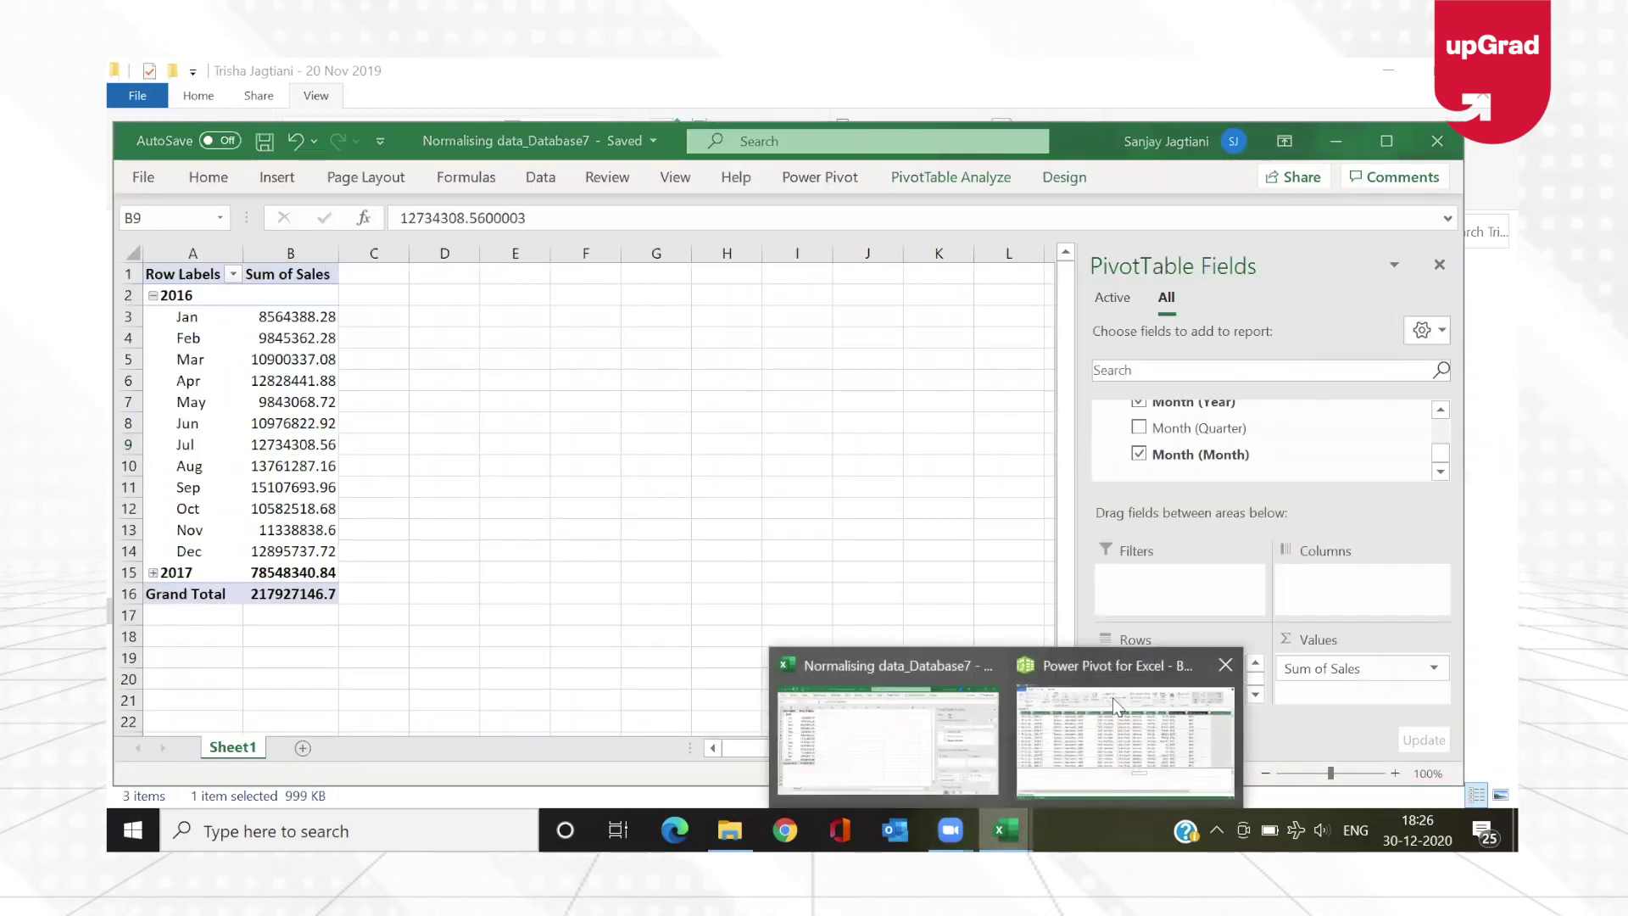
left_click(1157, 676)
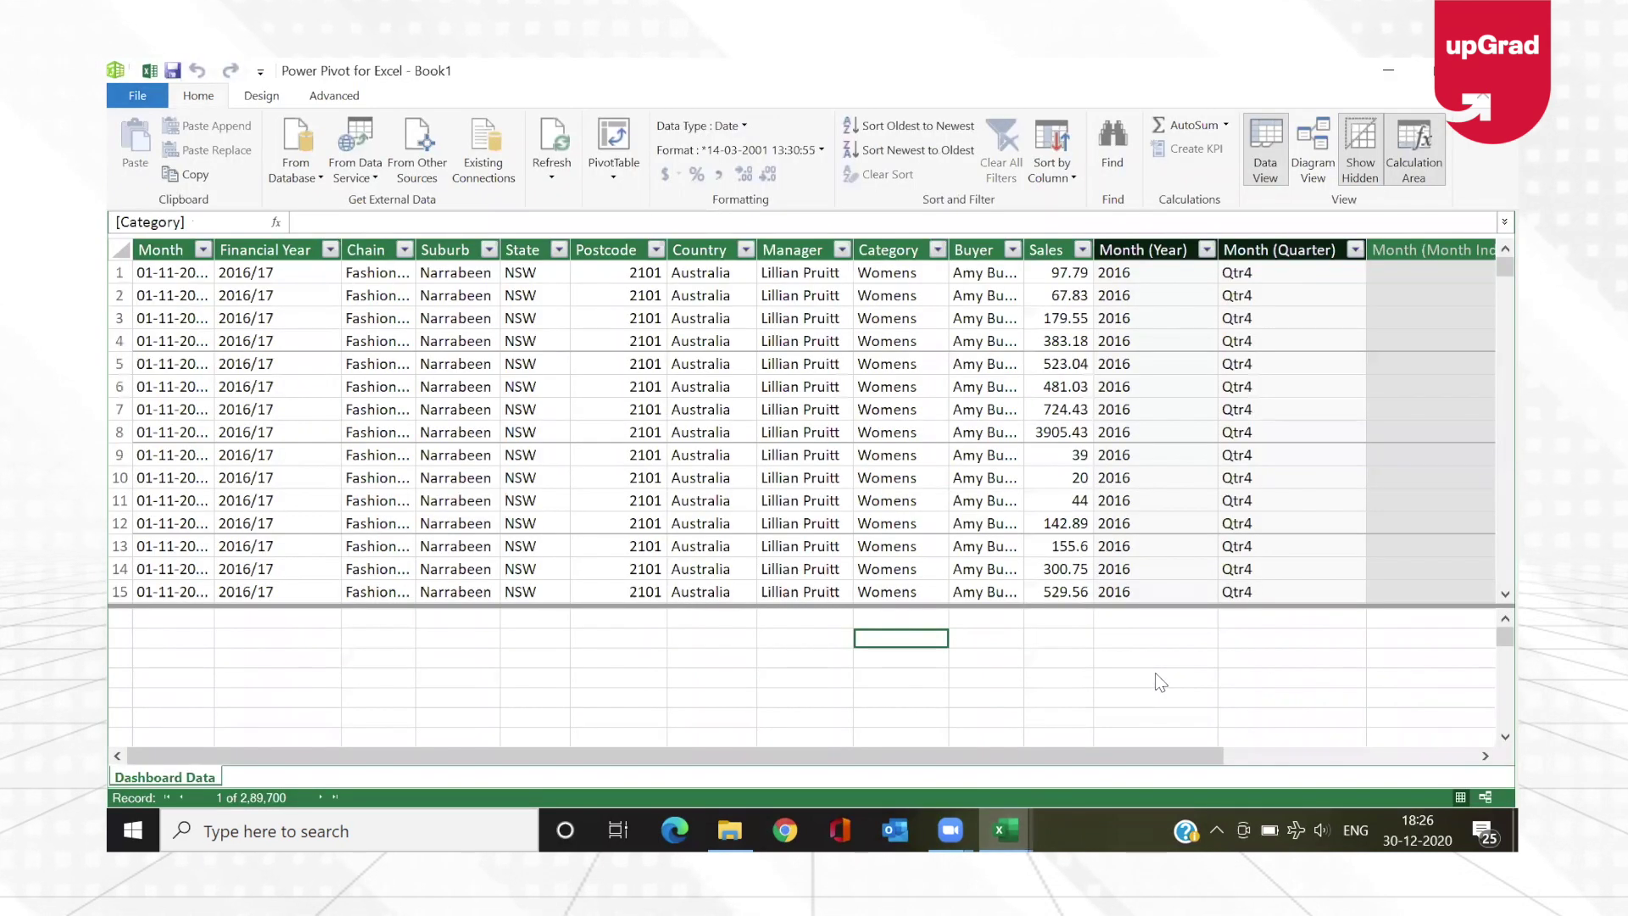